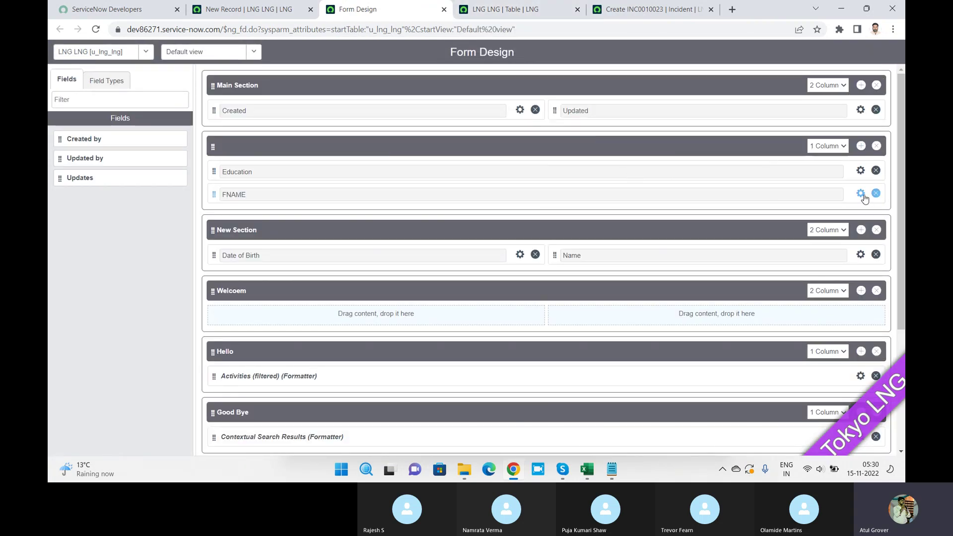
# Step: Make the Education field mandatory and create a set of choices for it
pyautogui.click(859, 171)
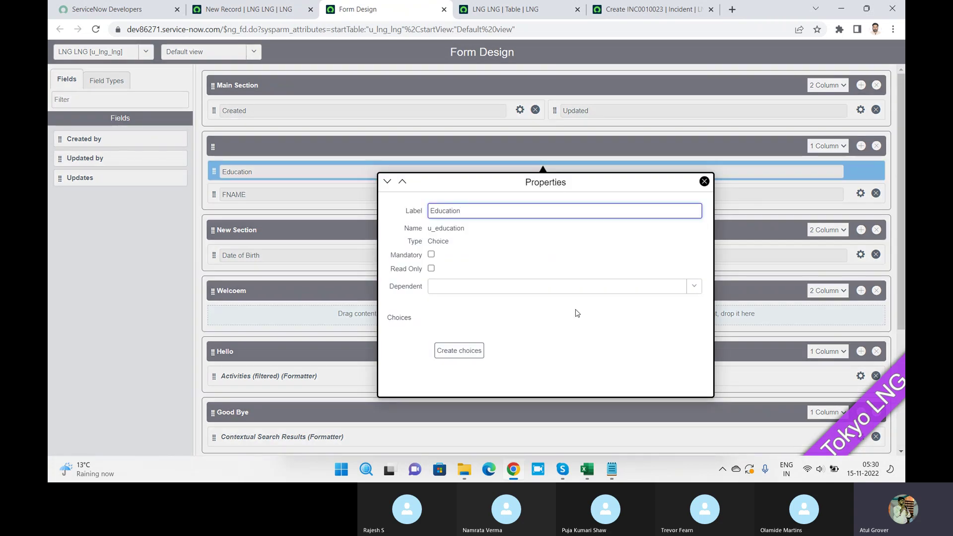
pyautogui.click(432, 255)
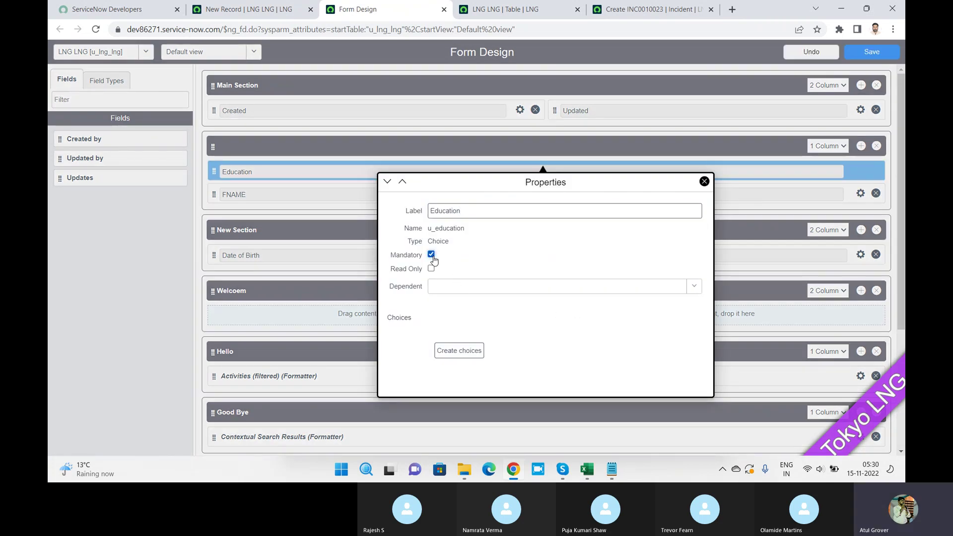
pyautogui.click(464, 348)
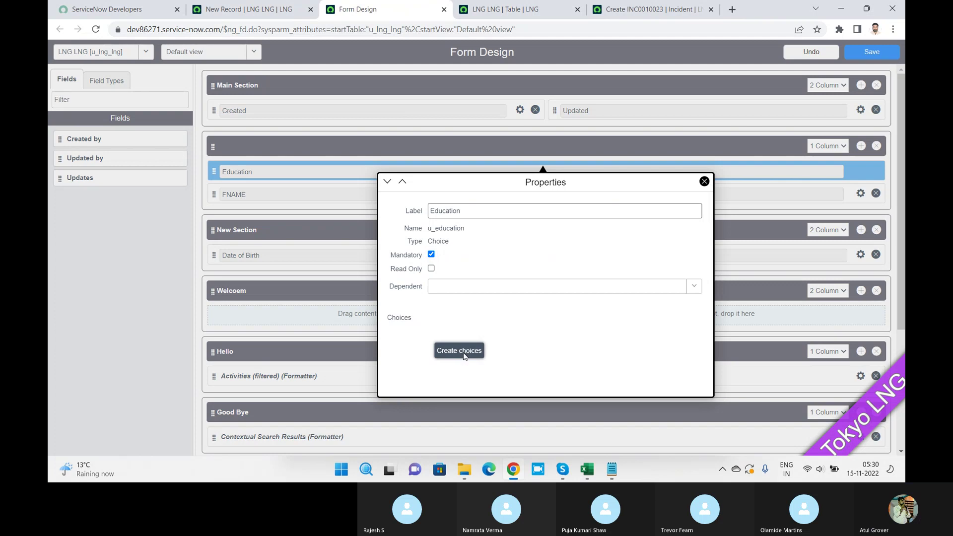
pyautogui.moveTo(707, 224); pyautogui.dragTo(716, 293)
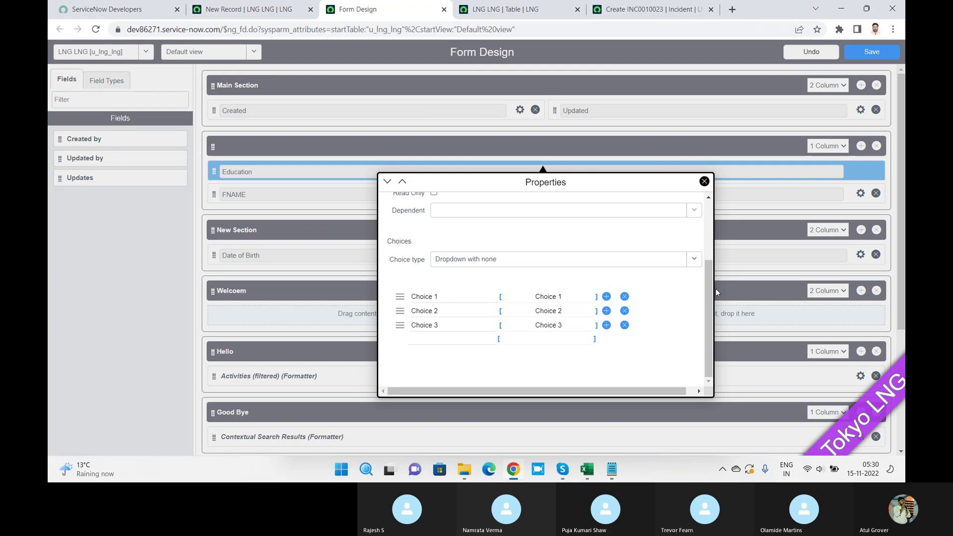
# Step: Switch to the Skype call, raise the system volume to 56, and return to the form designer
pyautogui.hotkey('alt', 'Tab')
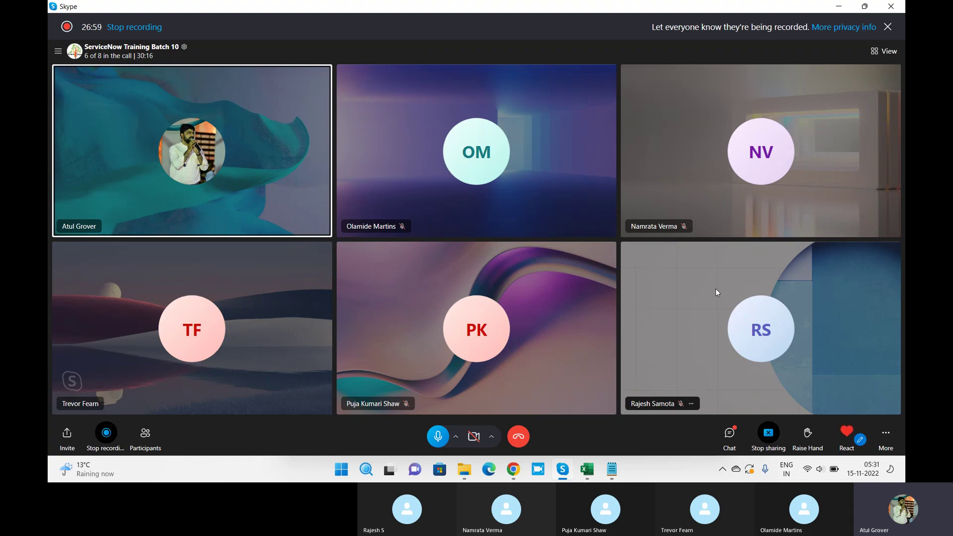
pyautogui.press('XF86AudioLowerVolume')
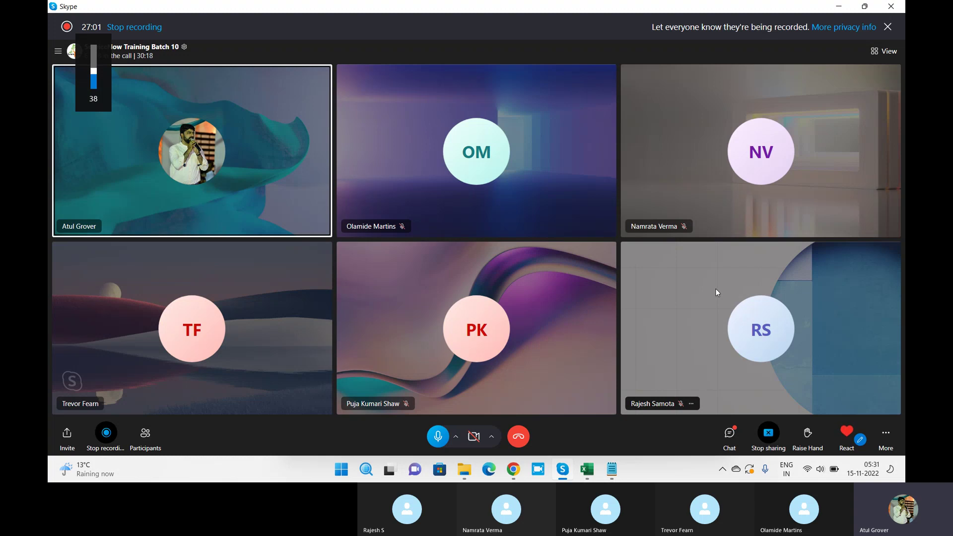
pyautogui.press('XF86AudioRaiseVolume')
pyautogui.press('XF86AudioRaiseVolume')
pyautogui.press('XF86AudioRaiseVolume')
pyautogui.press('XF86AudioRaiseVolume')
pyautogui.press('XF86AudioRaiseVolume')
pyautogui.press('XF86AudioRaiseVolume')
pyautogui.press('XF86AudioRaiseVolume')
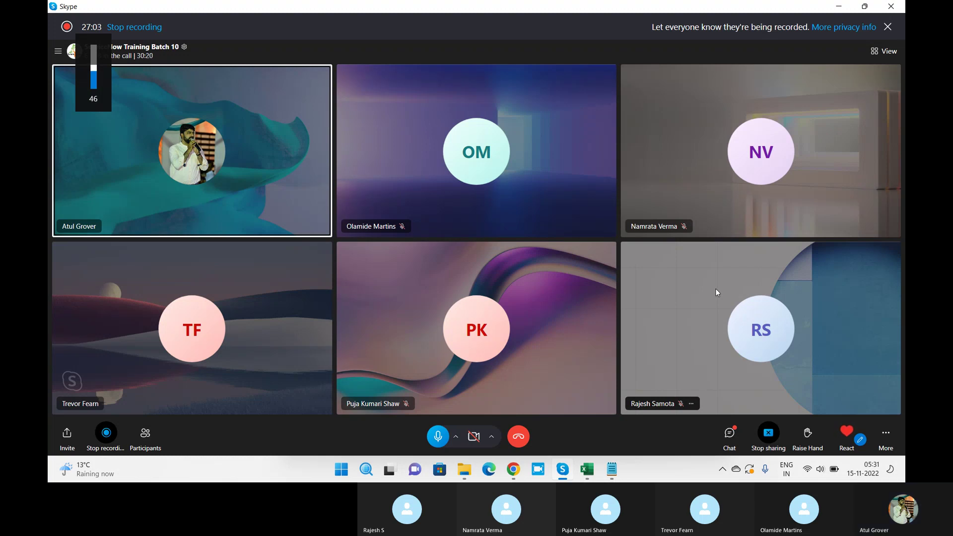
pyautogui.hotkey('alt', 'Tab')
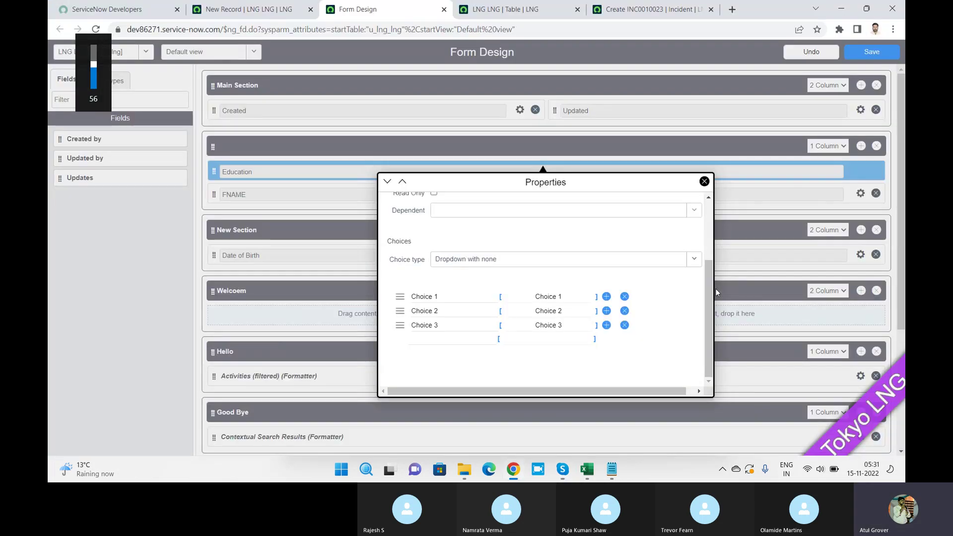
# Step: Rename the first Education choice to MCA
pyautogui.click(465, 297)
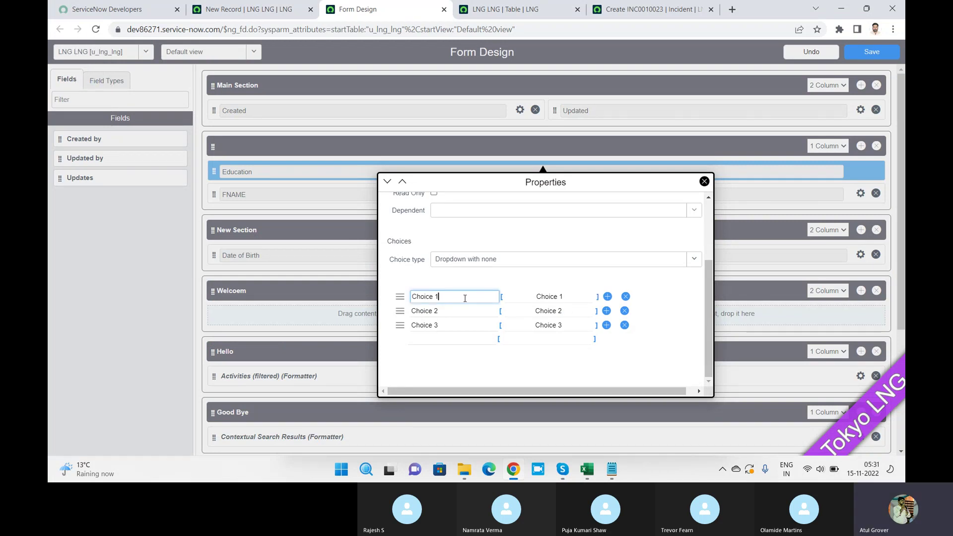
pyautogui.press('BackSpace')
pyautogui.press('BackSpace')
pyautogui.press('BackSpace')
pyautogui.press('BackSpace')
pyautogui.press('BackSpace')
pyautogui.press('BackSpace')
pyautogui.press('BackSpace')
pyautogui.write('MCA')
# Step: Rename the second Education choice to Master
pyautogui.click(478, 309)
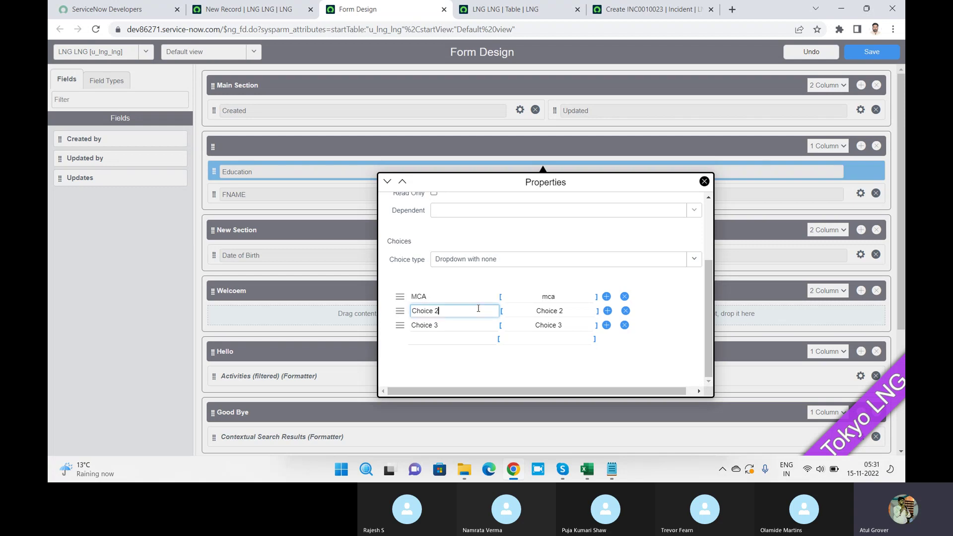
pyautogui.press('BackSpace')
pyautogui.press('BackSpace')
pyautogui.press('BackSpace')
pyautogui.press('BackSpace')
pyautogui.press('BackSpace')
pyautogui.press('BackSpace')
pyautogui.press('BackSpace')
pyautogui.press('BackSpace')
pyautogui.write('Master')
pyautogui.press('Tab')
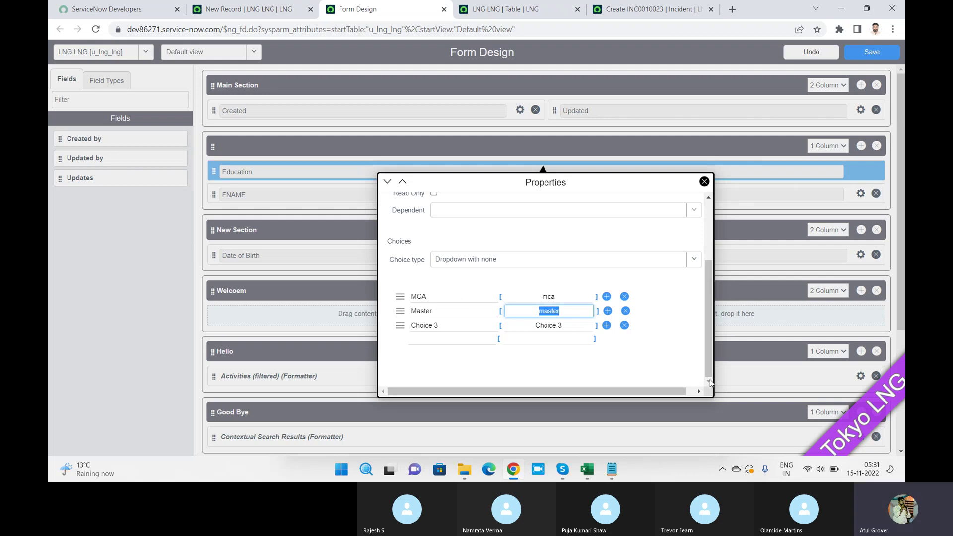
# Step: Close the Education field's properties and save the LNG LNG form design
pyautogui.scroll(3, 708, 211)
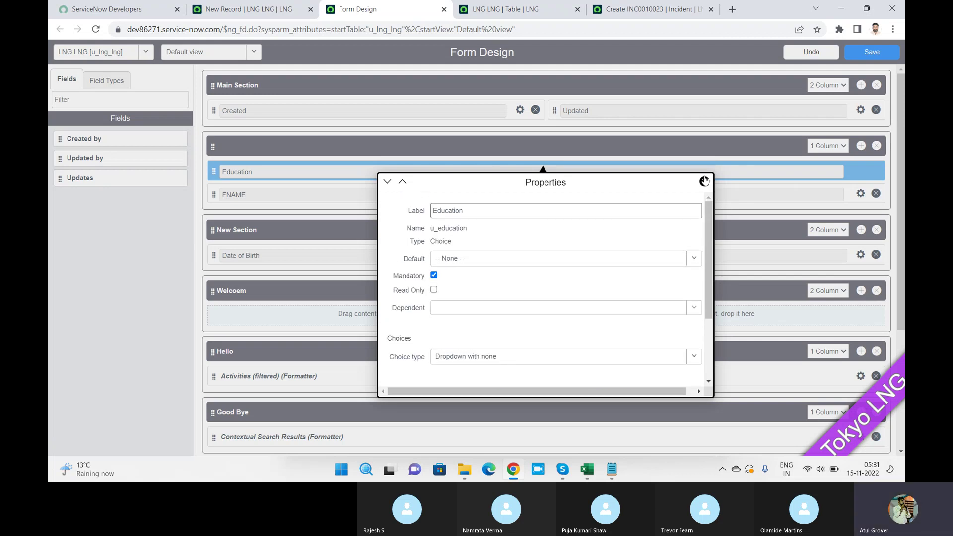
pyautogui.click(704, 181)
pyautogui.click(877, 53)
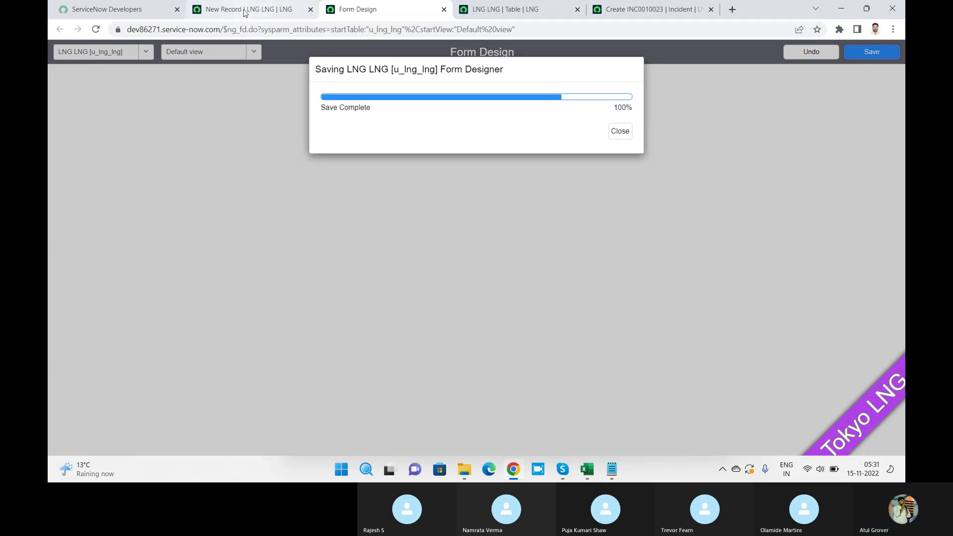
# Step: Reload the new LNG LNG record form and check the options offered by the Education field
pyautogui.click(244, 10)
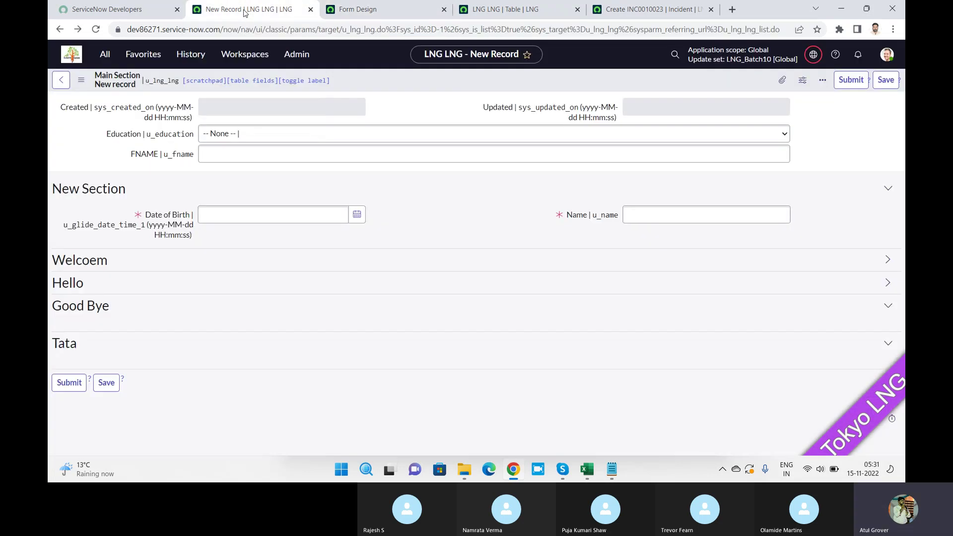
pyautogui.click(96, 29)
pyautogui.click(303, 141)
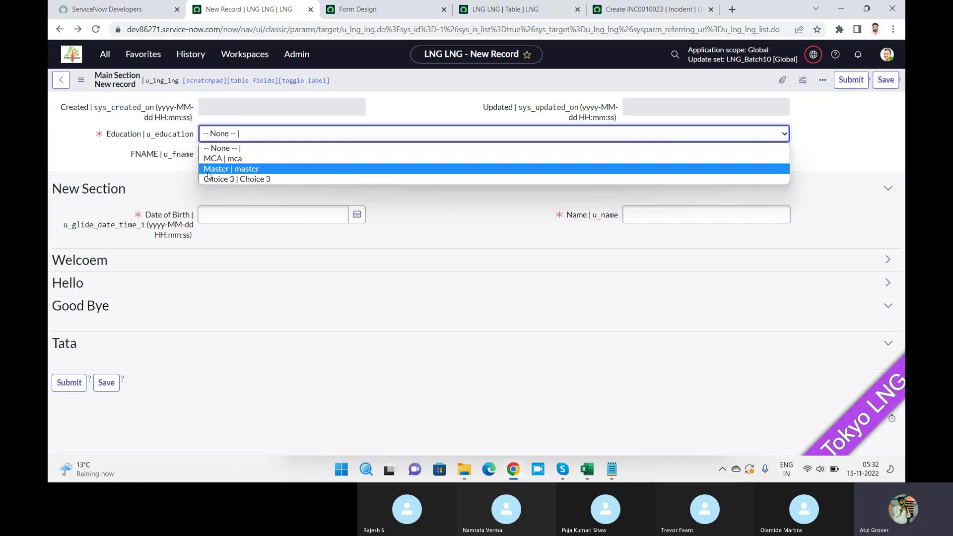
# Step: Go to the LNG LNG table record and try to start a new column in its column list
pyautogui.click(478, 11)
pyautogui.click(477, 12)
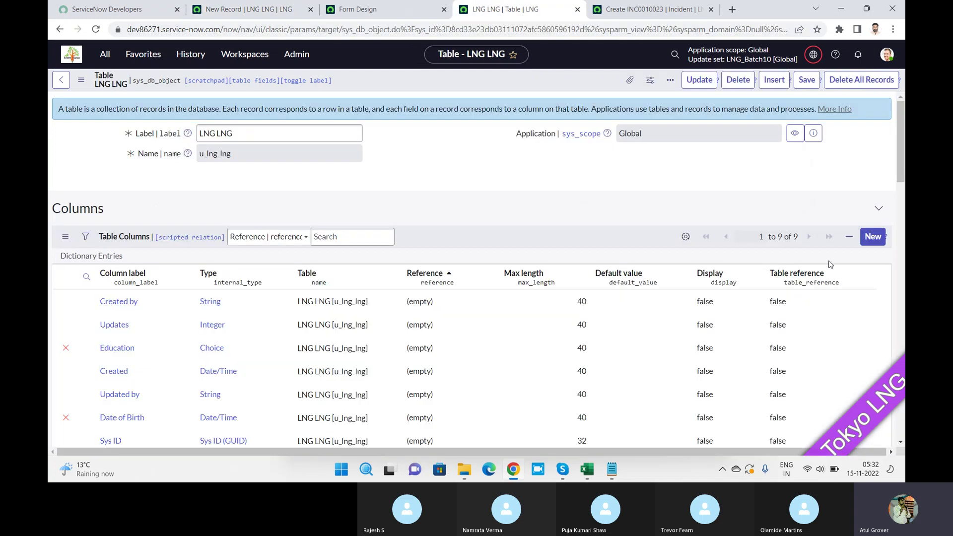
pyautogui.moveTo(901, 157); pyautogui.dragTo(901, 180)
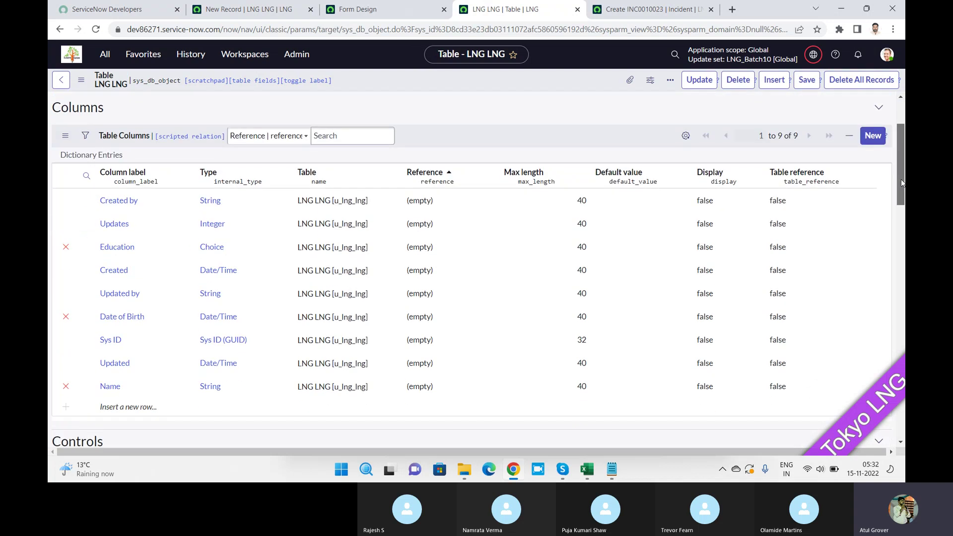
pyautogui.click(876, 144)
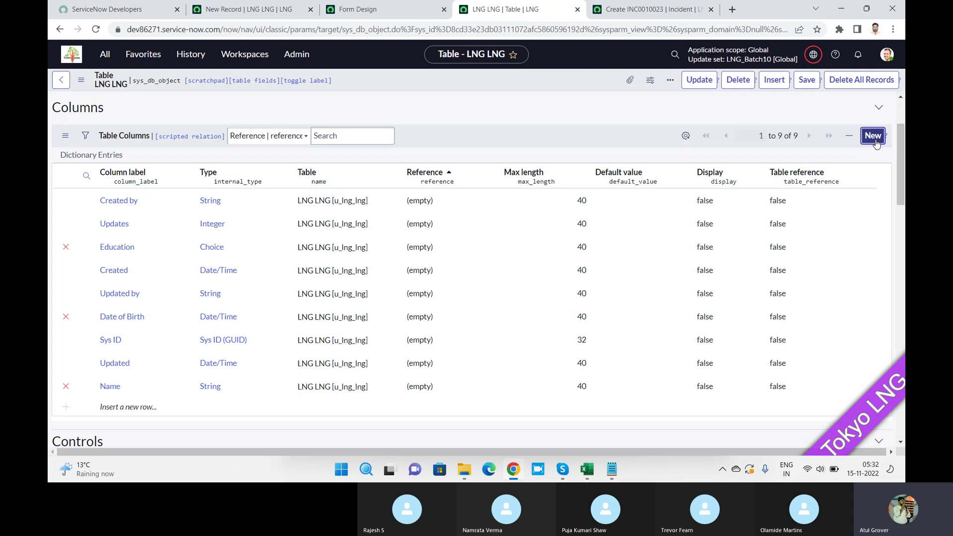
pyautogui.click(874, 136)
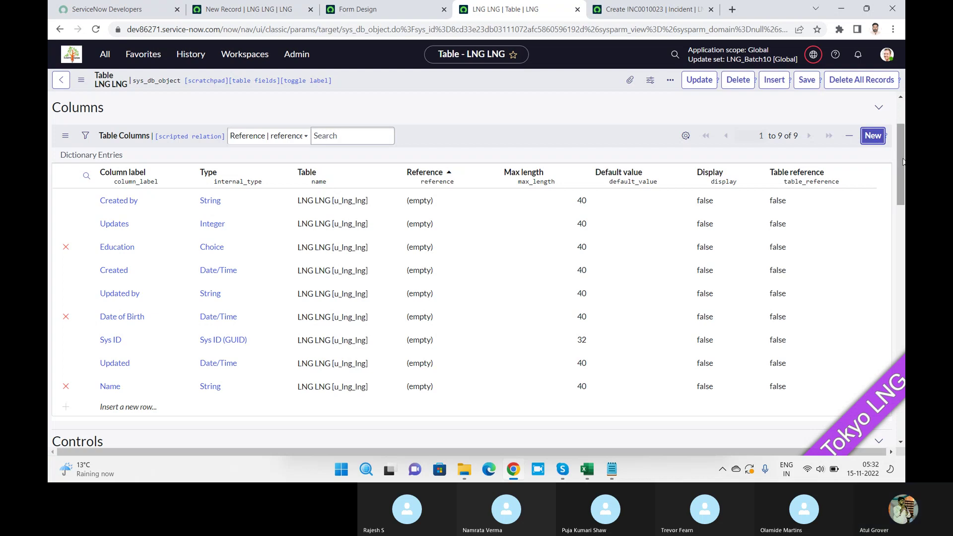
# Step: Reload the LNG LNG table record and try again to open the form for a new column
pyautogui.scroll(-8, 903, 161)
pyautogui.scroll(9, 903, 161)
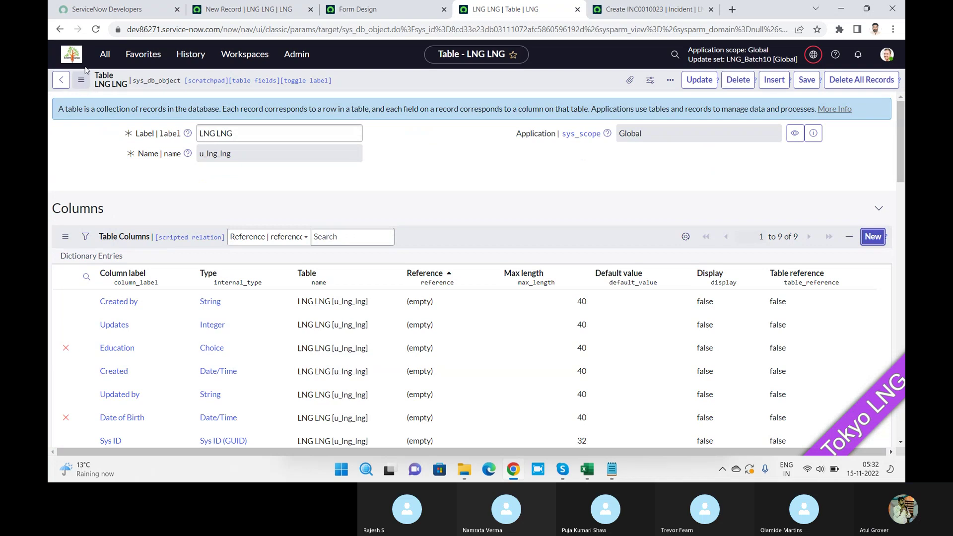
pyautogui.click(96, 29)
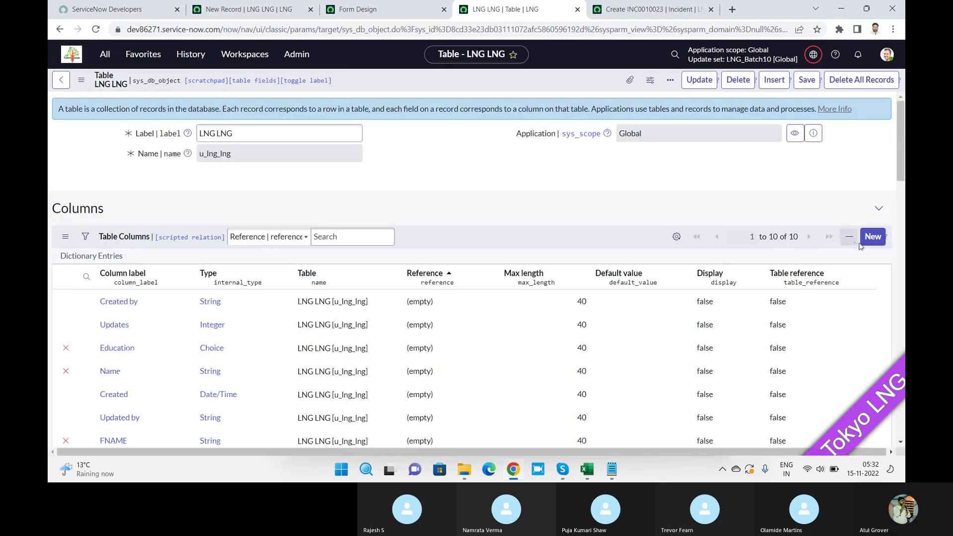
pyautogui.click(870, 238)
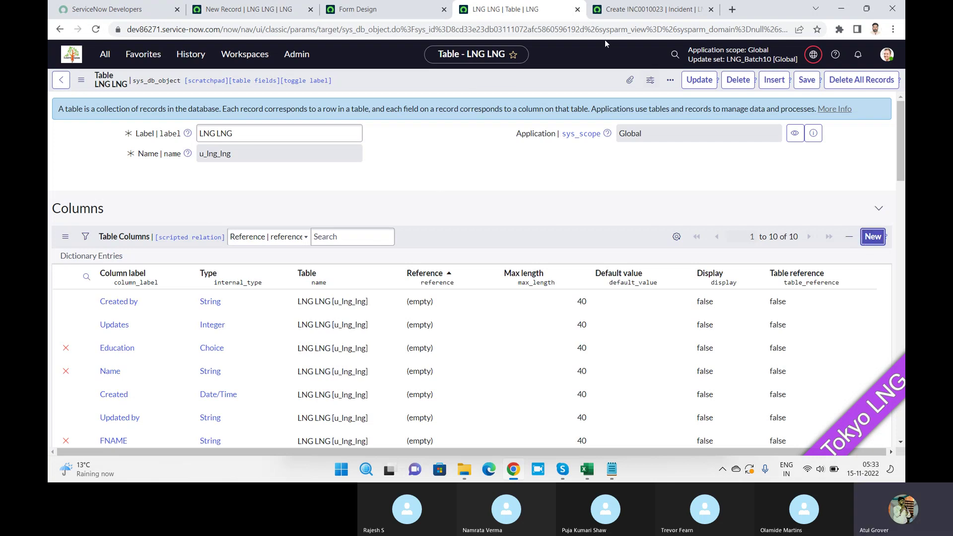
# Step: Examine the Number field on the new incident form
pyautogui.click(638, 10)
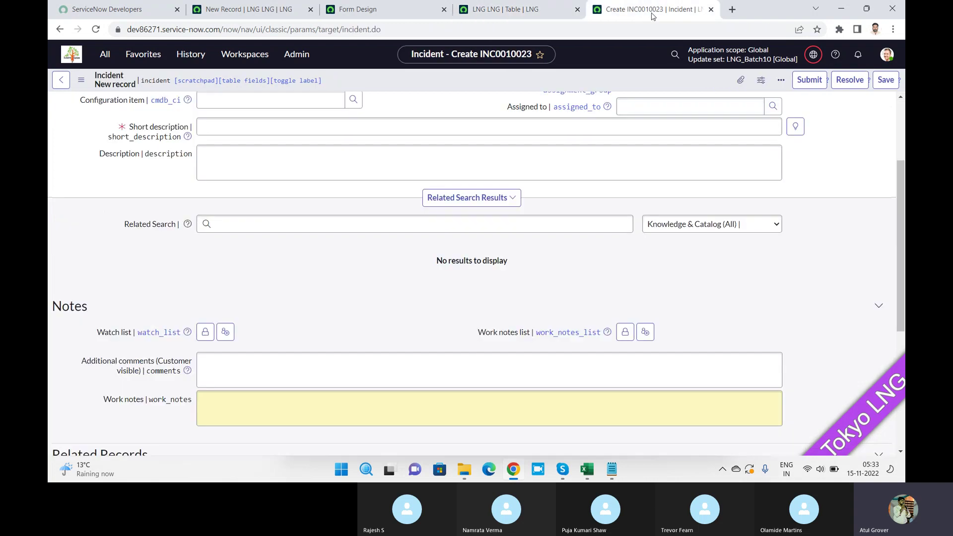
pyautogui.scroll(3, 244, 87)
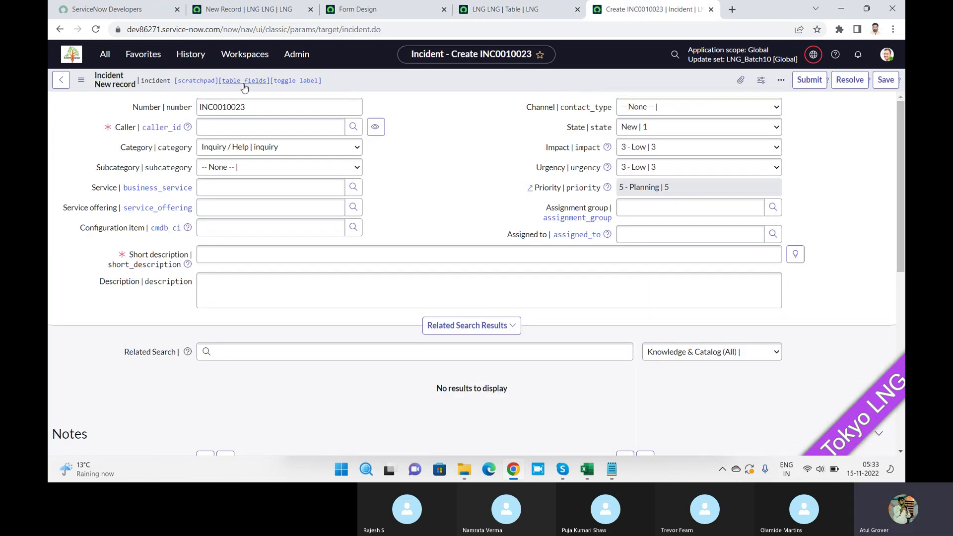
pyautogui.moveTo(250, 106); pyautogui.dragTo(121, 111)
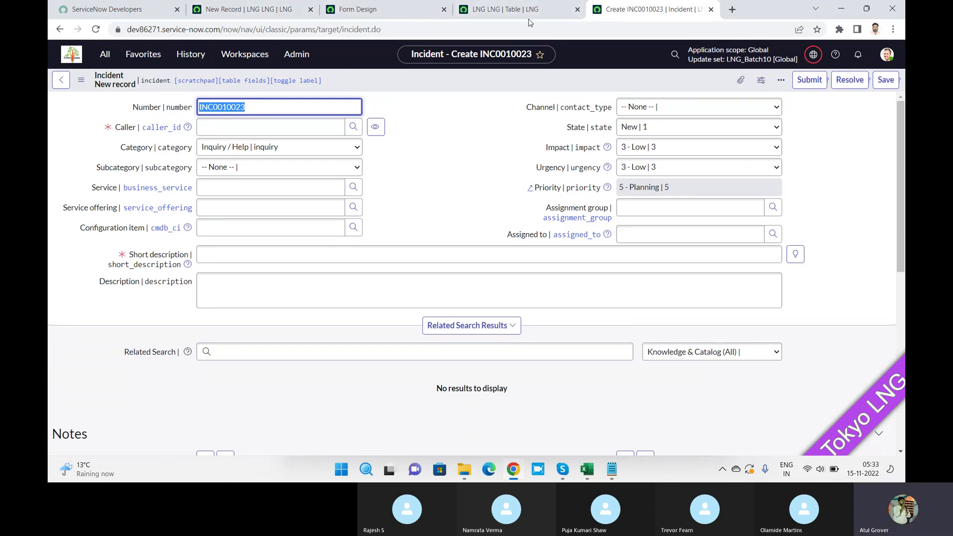
# Step: Return to the LNG LNG table record and try to open its new-column form and the Dictionary Entries link
pyautogui.click(511, 16)
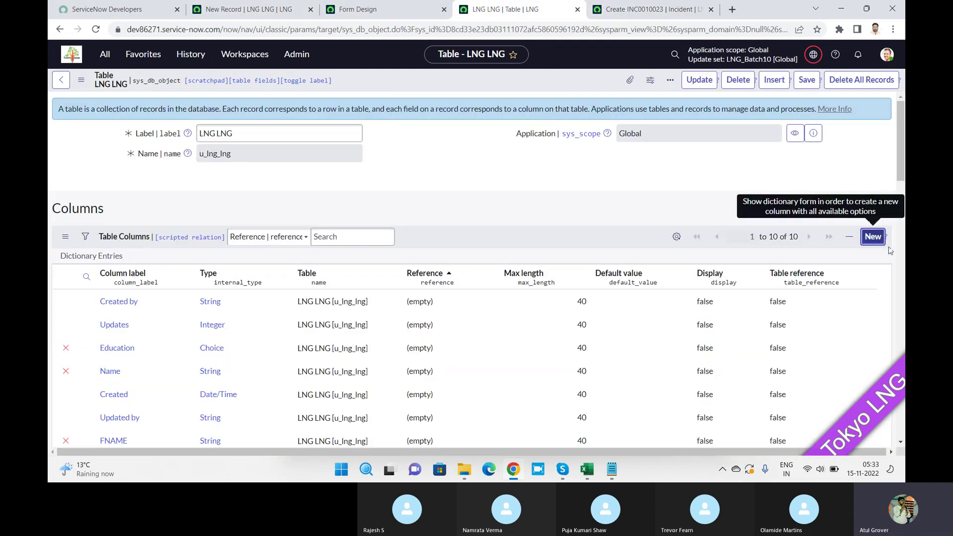
pyautogui.click(873, 238)
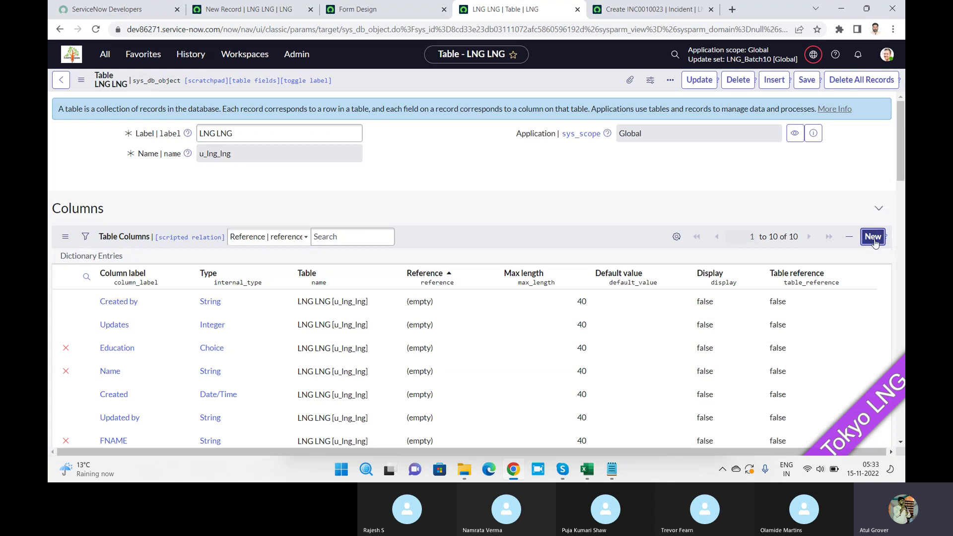
pyautogui.click(109, 258)
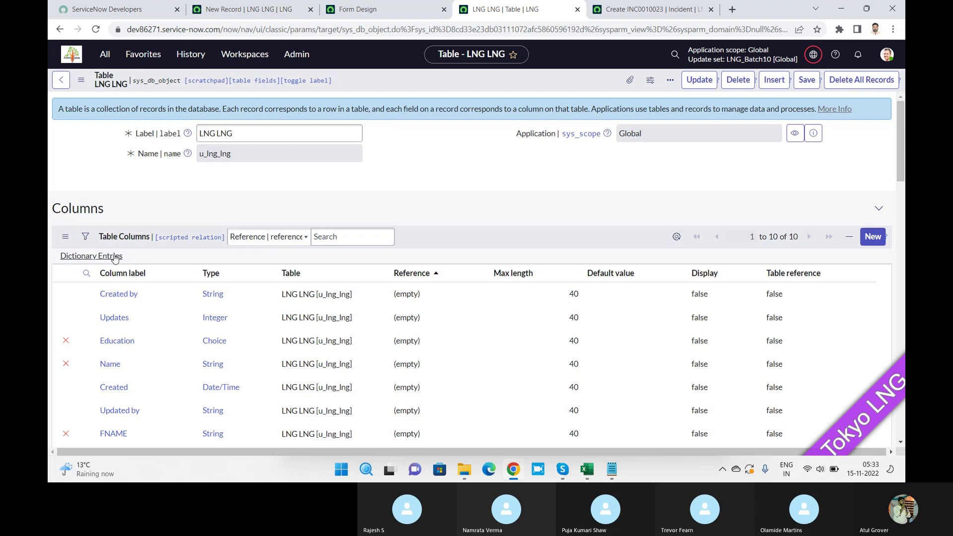
pyautogui.rightClick(114, 258)
pyautogui.click(872, 237)
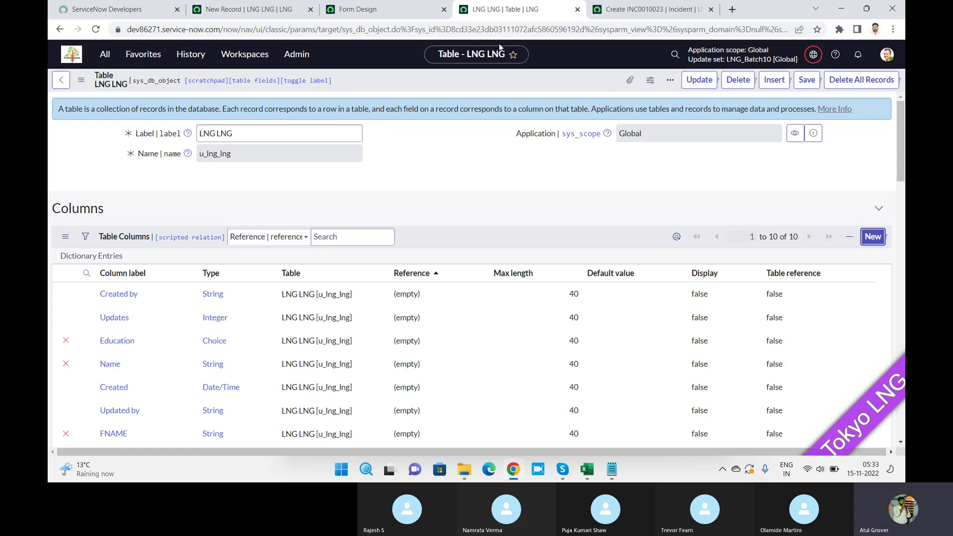
# Step: Revisit the new LNG LNG record and the form designer, and close the Form Design page
pyautogui.click(225, 14)
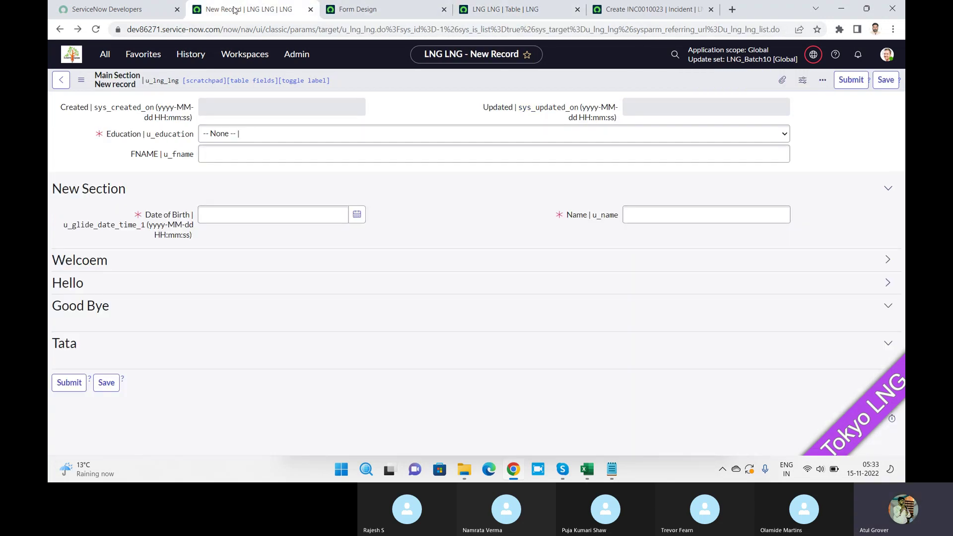
pyautogui.click(396, 15)
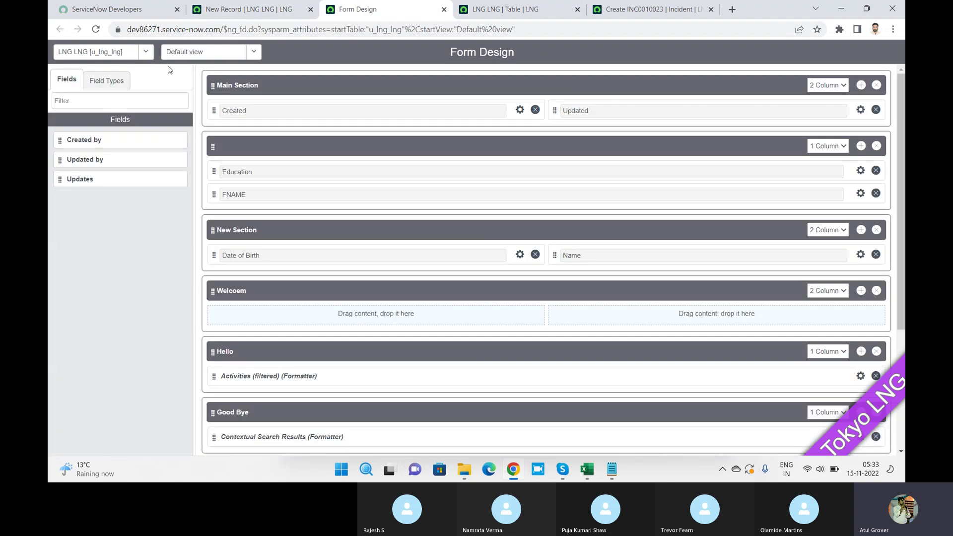
pyautogui.click(444, 10)
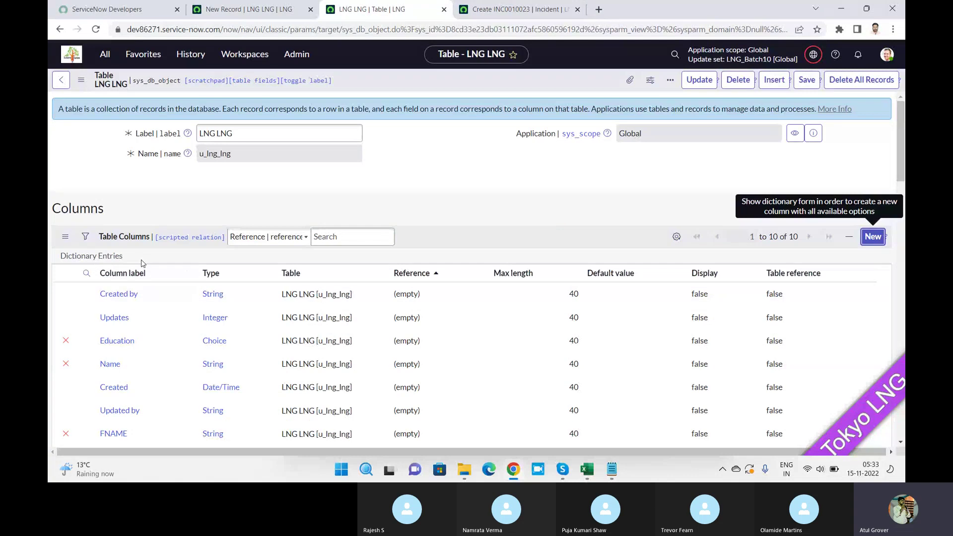
# Step: Find the System Definition dictionary with the filter "dict" and open the Dictionary Entries list
pyautogui.moveTo(141, 263); pyautogui.dragTo(52, 262)
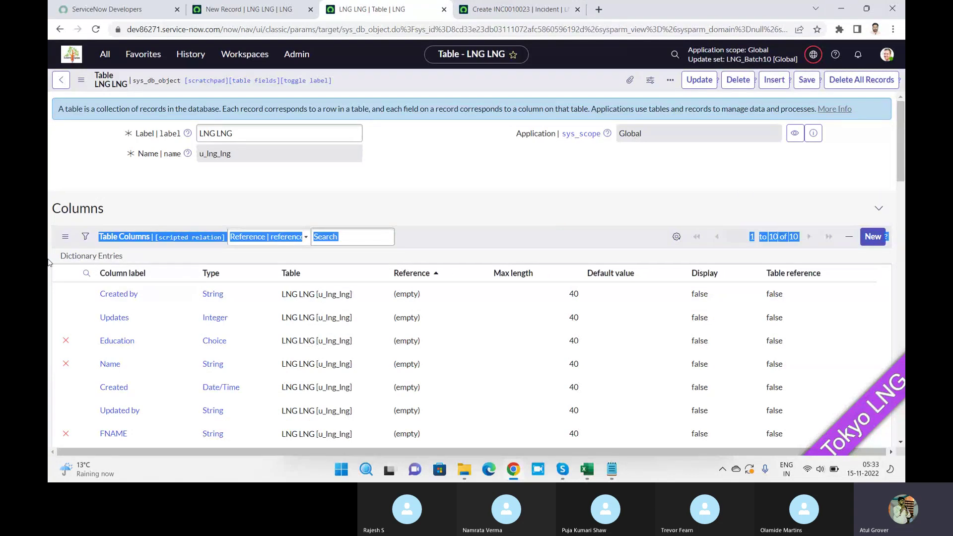
pyautogui.click(238, 10)
pyautogui.click(111, 58)
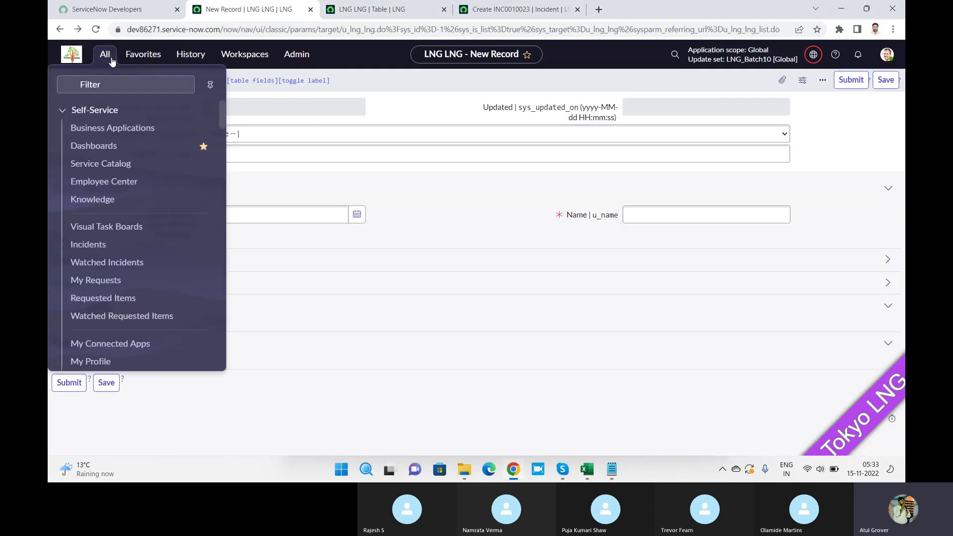
pyautogui.write('dict')
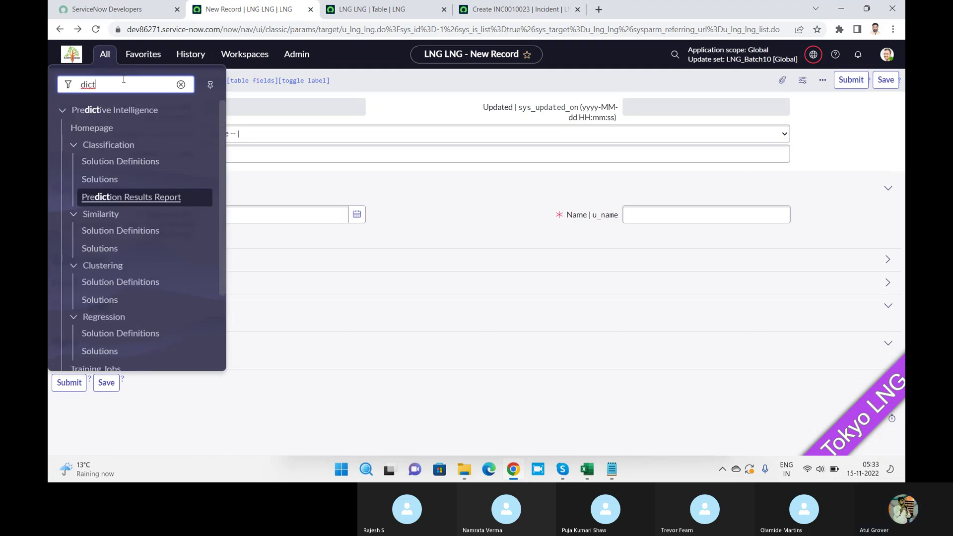
pyautogui.write('o')
pyautogui.press('BackSpace')
pyautogui.scroll(-3, 216, 156)
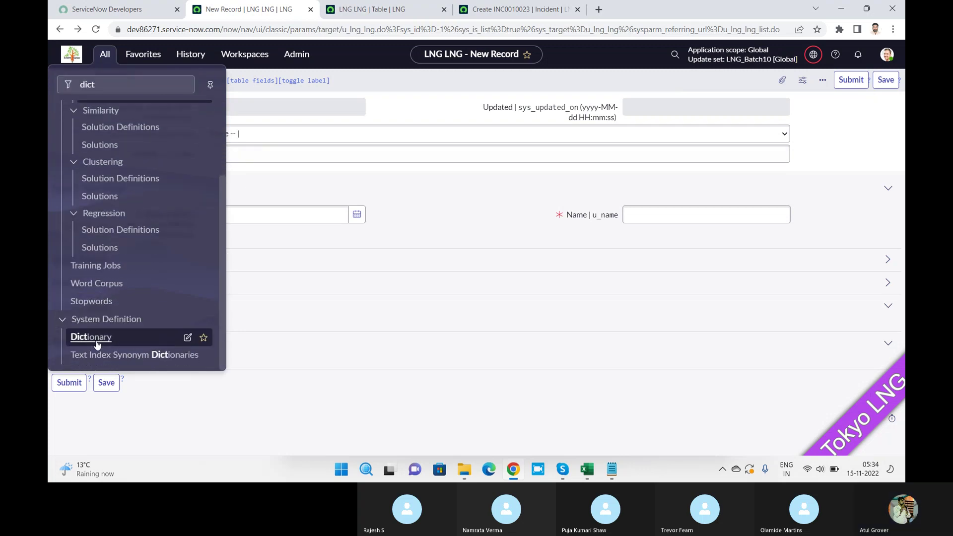
pyautogui.click(101, 345)
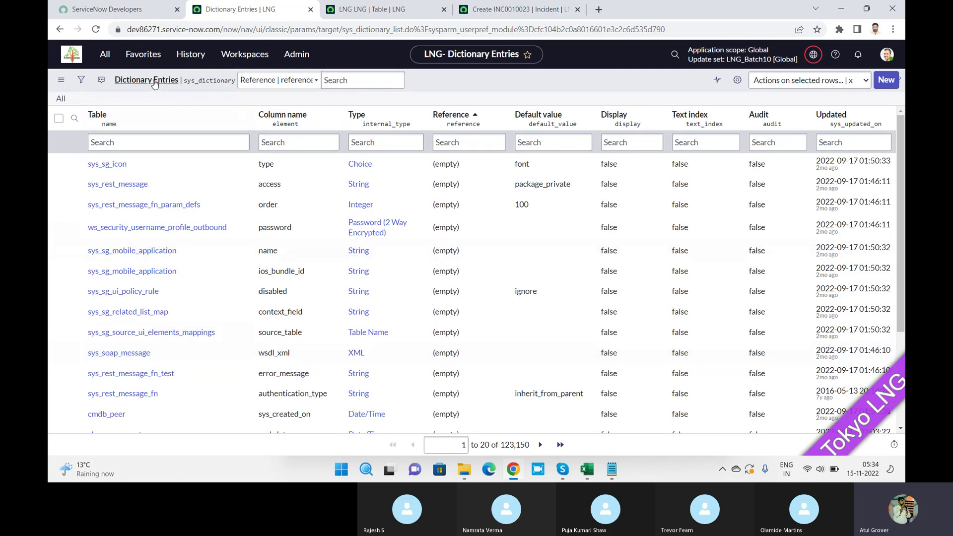
# Step: Start a new dictionary entry and set its table to LNG LNG [u_lng_lng]
pyautogui.click(883, 82)
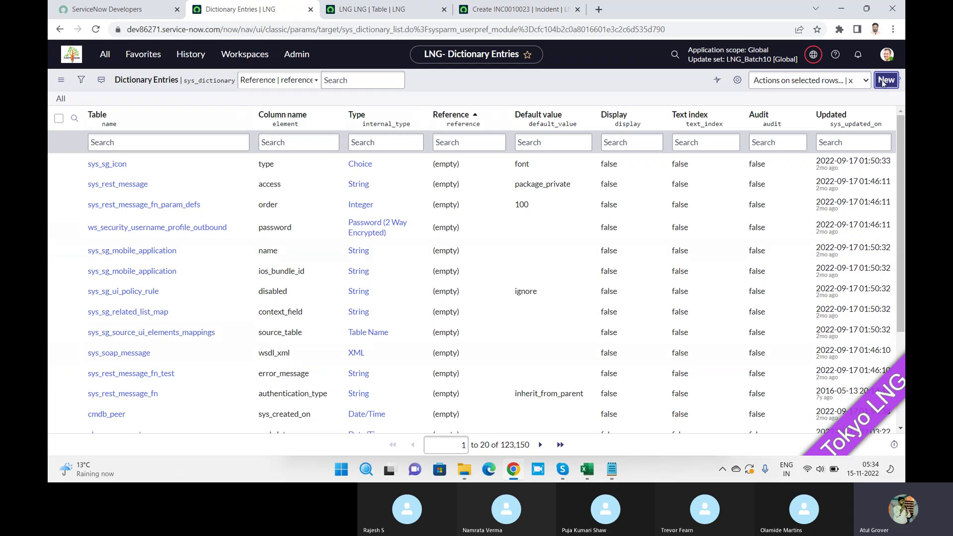
pyautogui.click(375, 14)
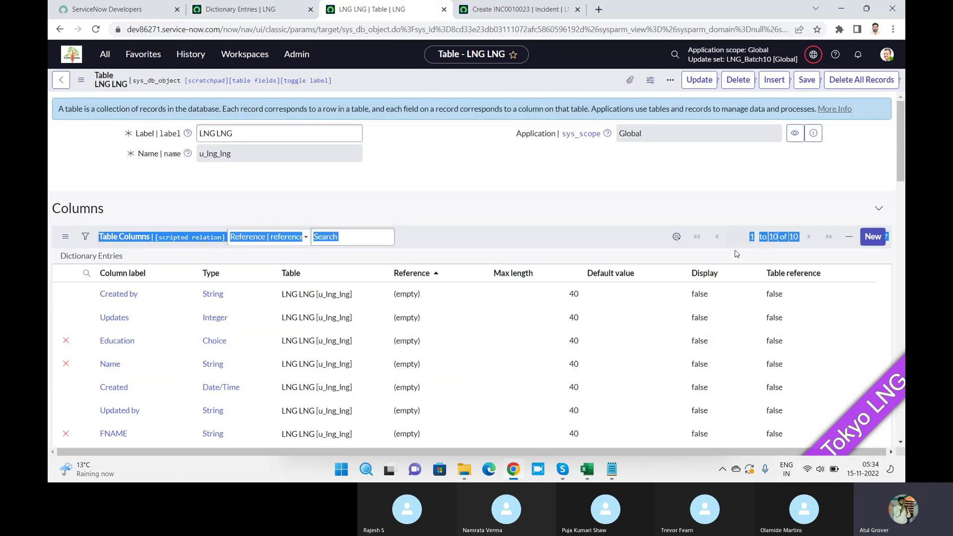
pyautogui.click(874, 237)
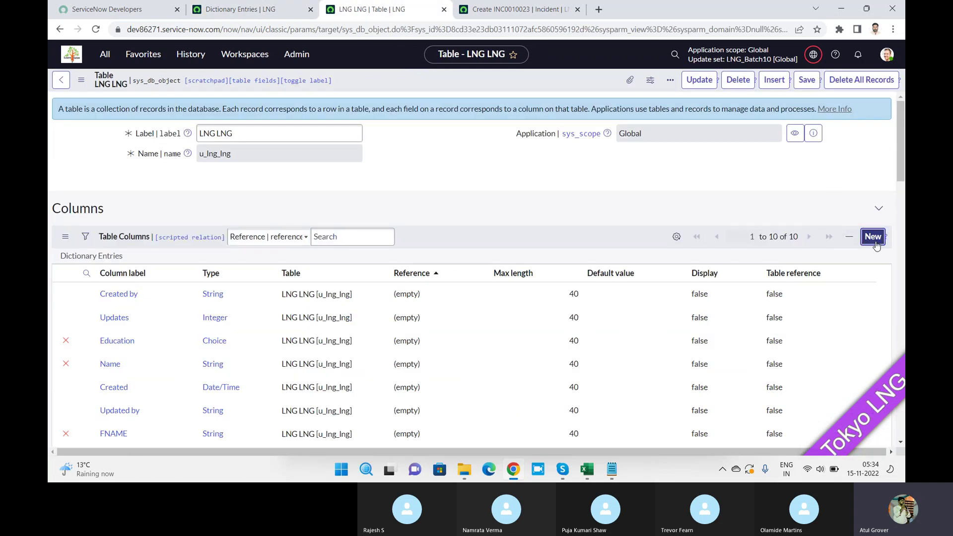
pyautogui.click(239, 8)
pyautogui.click(873, 80)
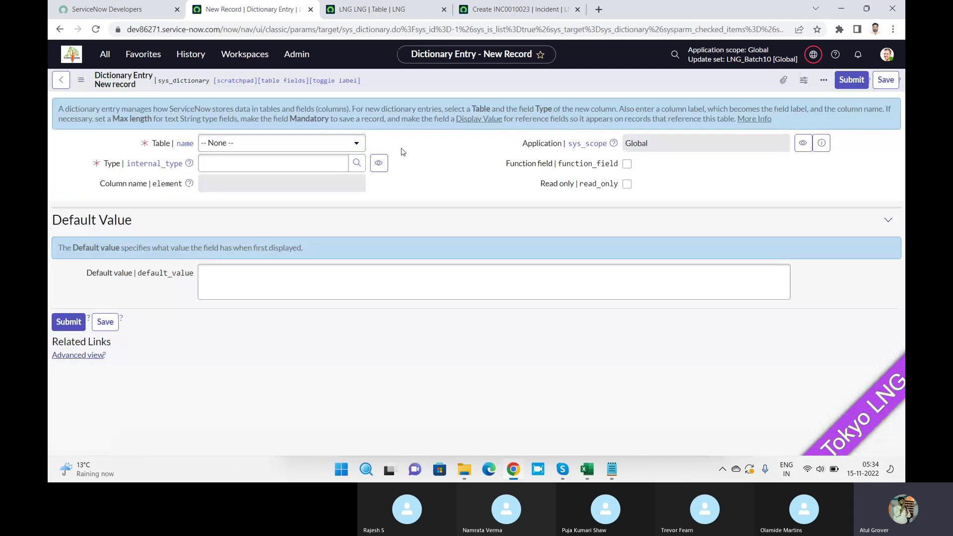
pyautogui.click(357, 142)
pyautogui.write('lng')
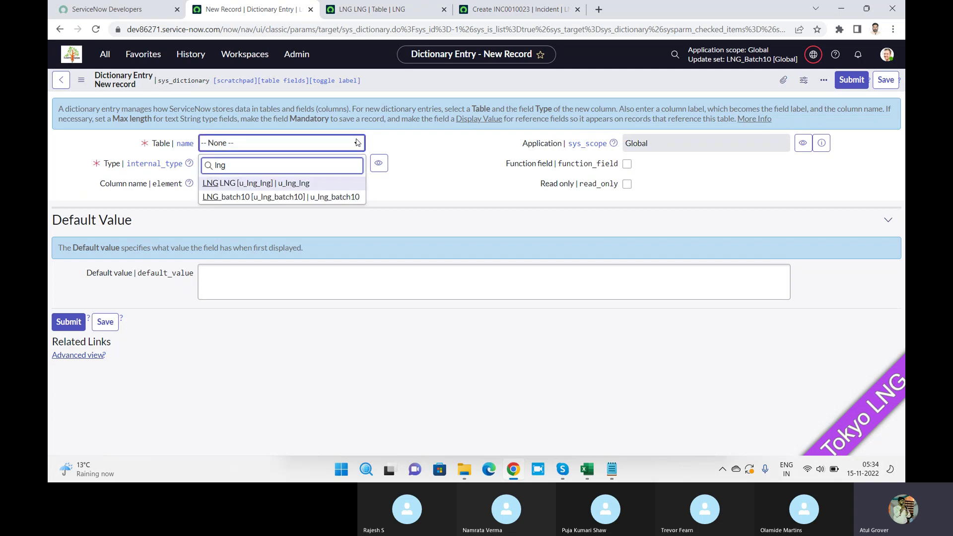
pyautogui.click(286, 184)
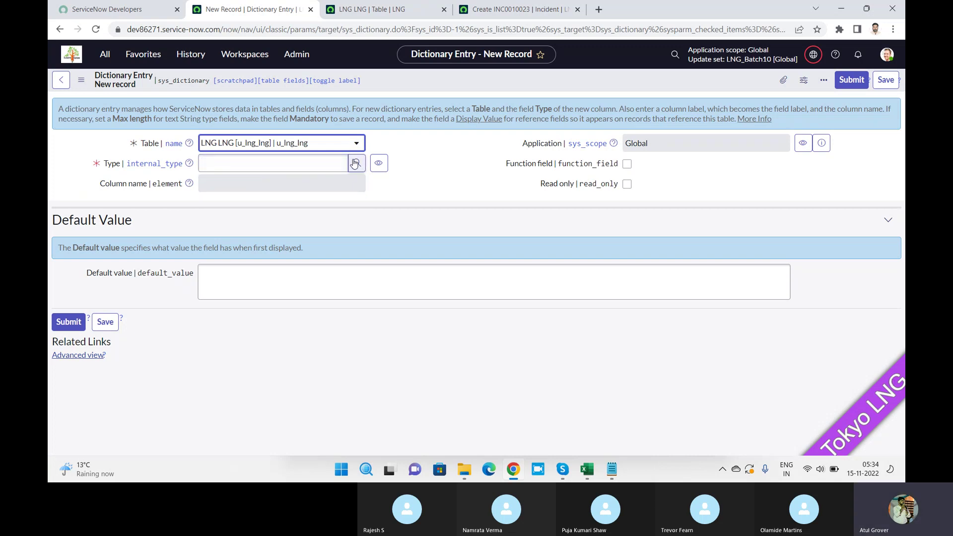
# Step: Look through the available field classes and set the new column's type to Color
pyautogui.click(355, 163)
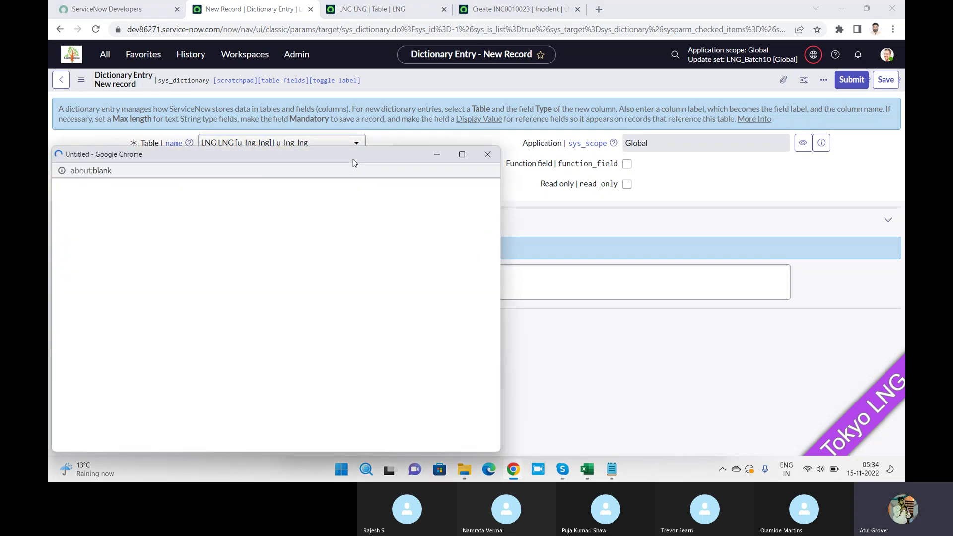
pyautogui.moveTo(348, 162); pyautogui.dragTo(596, 100)
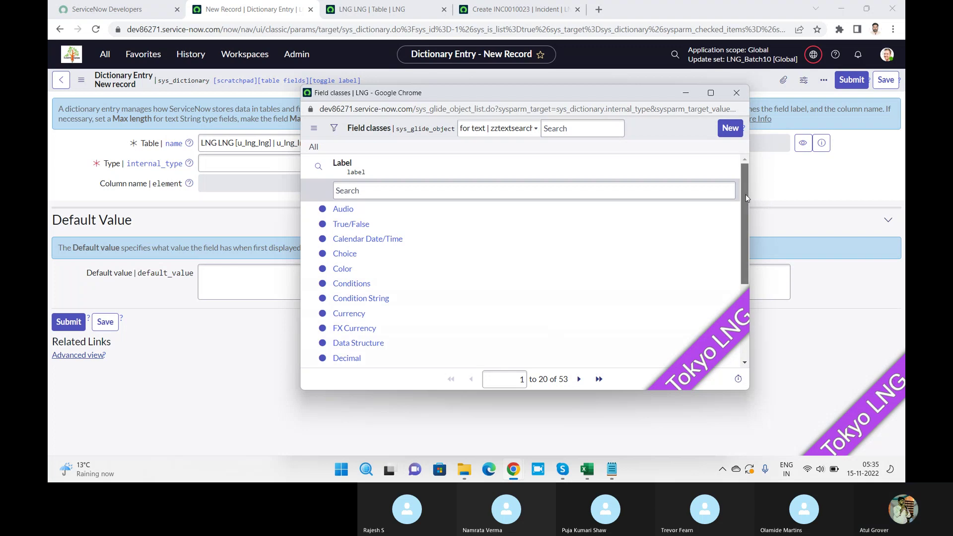
pyautogui.moveTo(745, 195); pyautogui.dragTo(742, 284)
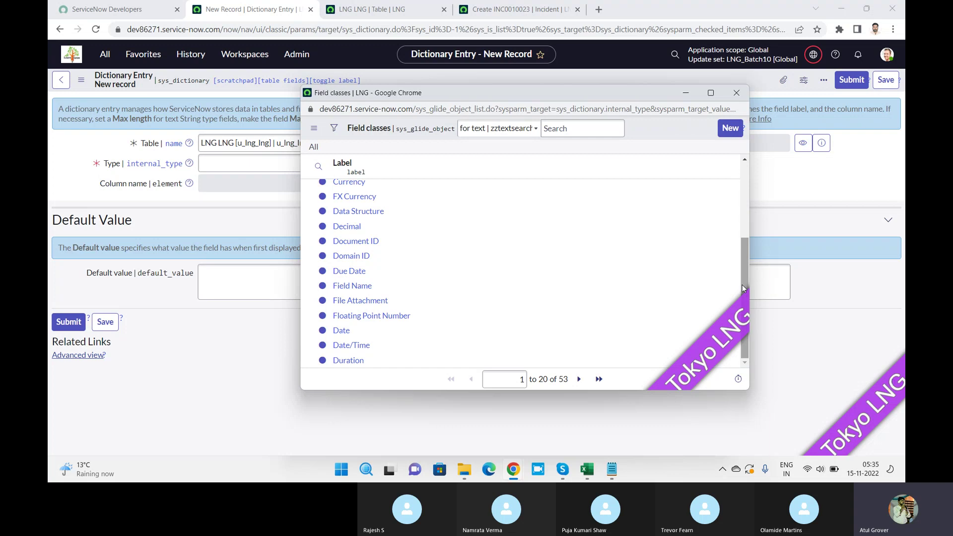
pyautogui.moveTo(742, 285); pyautogui.dragTo(742, 207)
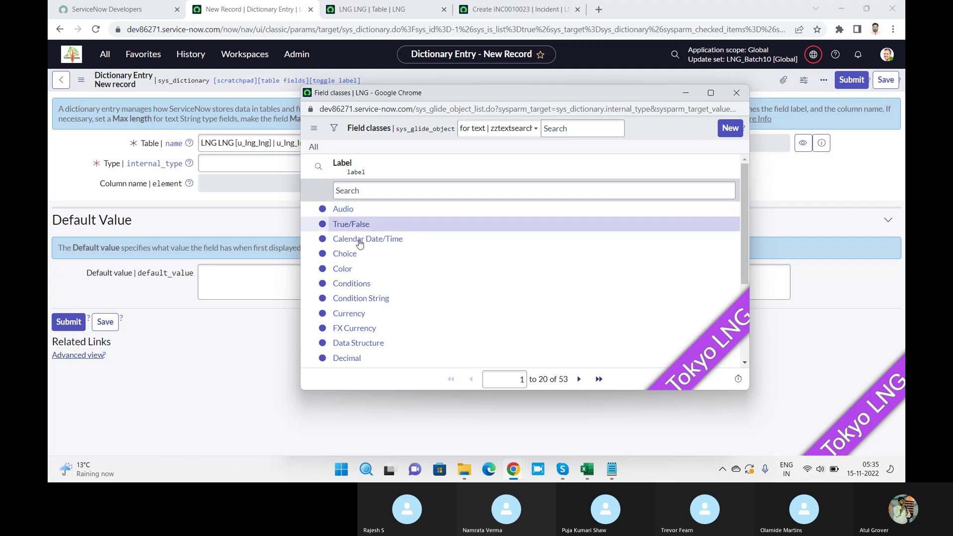
pyautogui.click(343, 269)
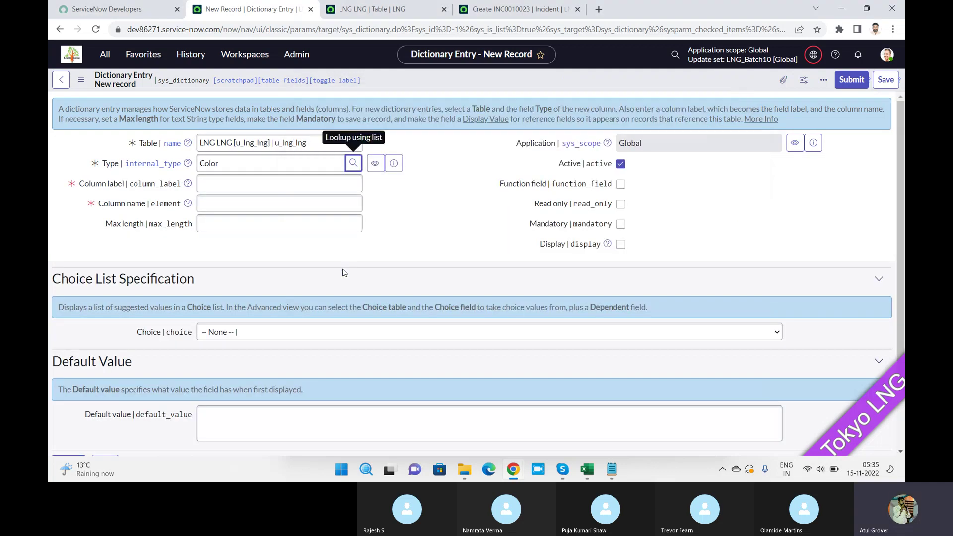
# Step: Label the new column SHirt, set its max length to 40, make it mandatory, and check the new incident form
pyautogui.click(263, 187)
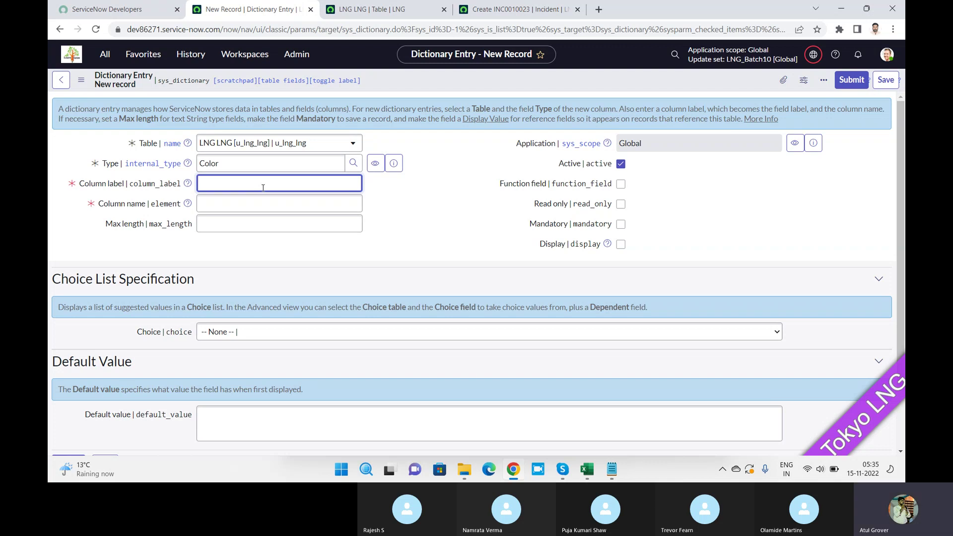
pyautogui.write('SHirt')
pyautogui.press('Tab')
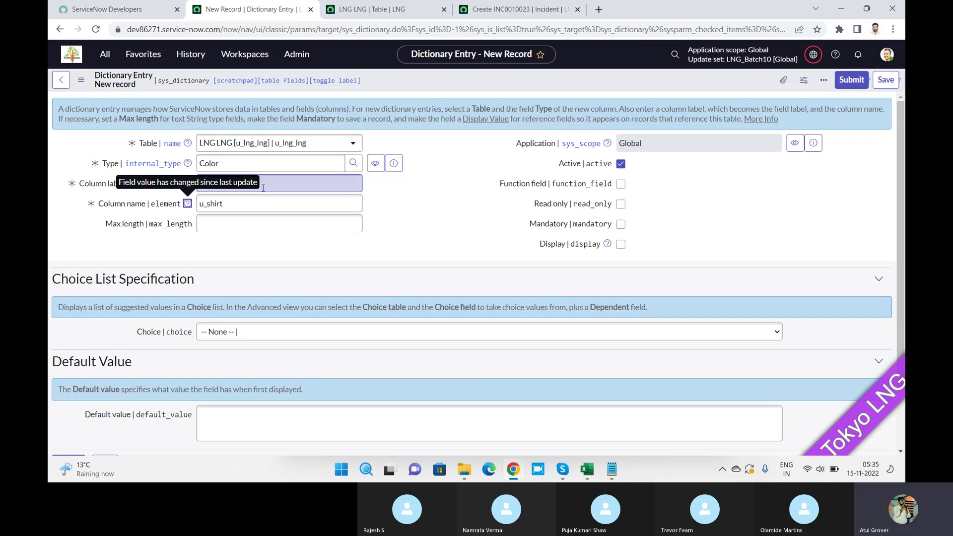
pyautogui.click(258, 227)
pyautogui.write('40')
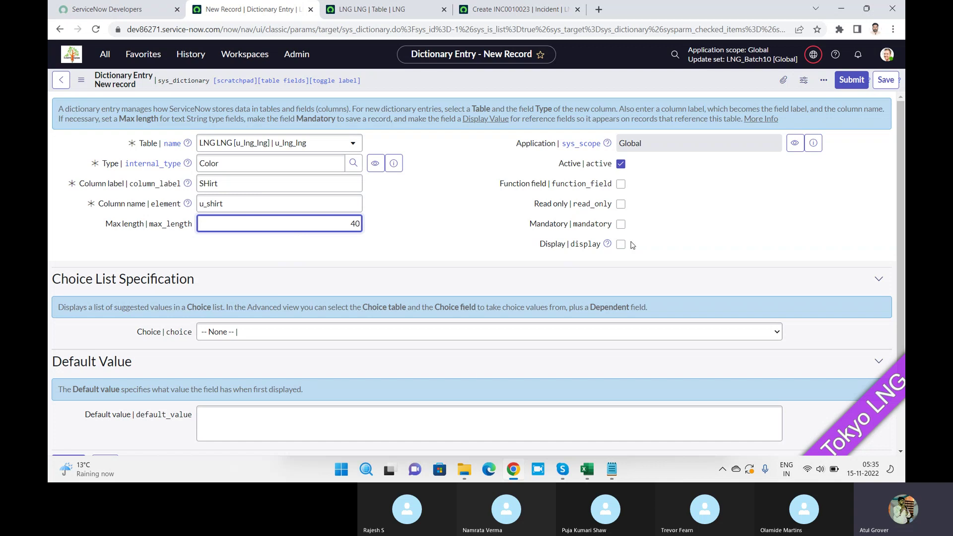
pyautogui.click(622, 224)
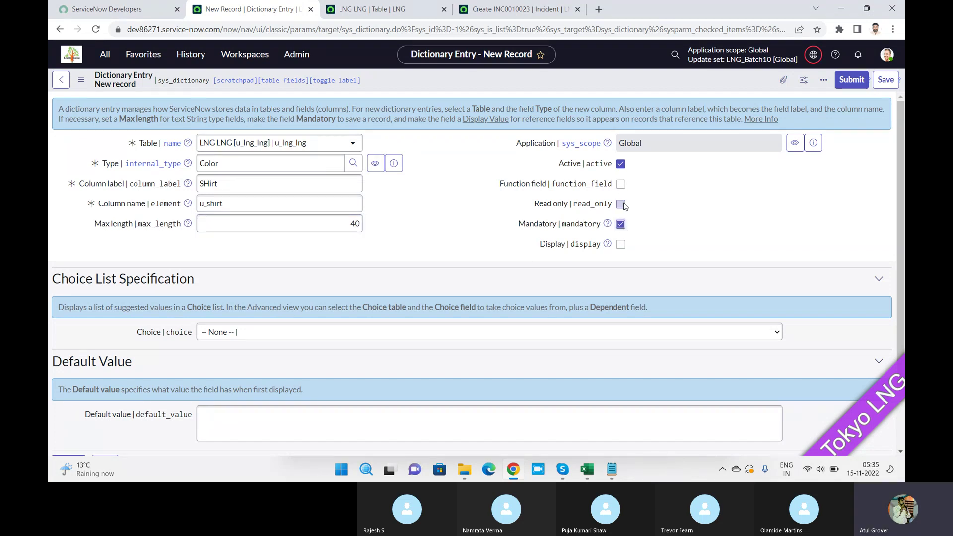
pyautogui.click(511, 9)
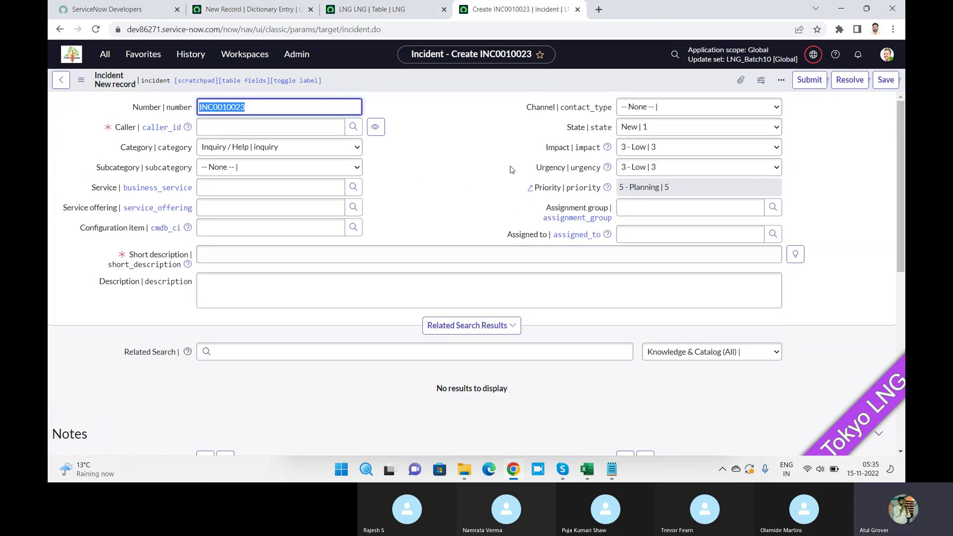
pyautogui.click(276, 11)
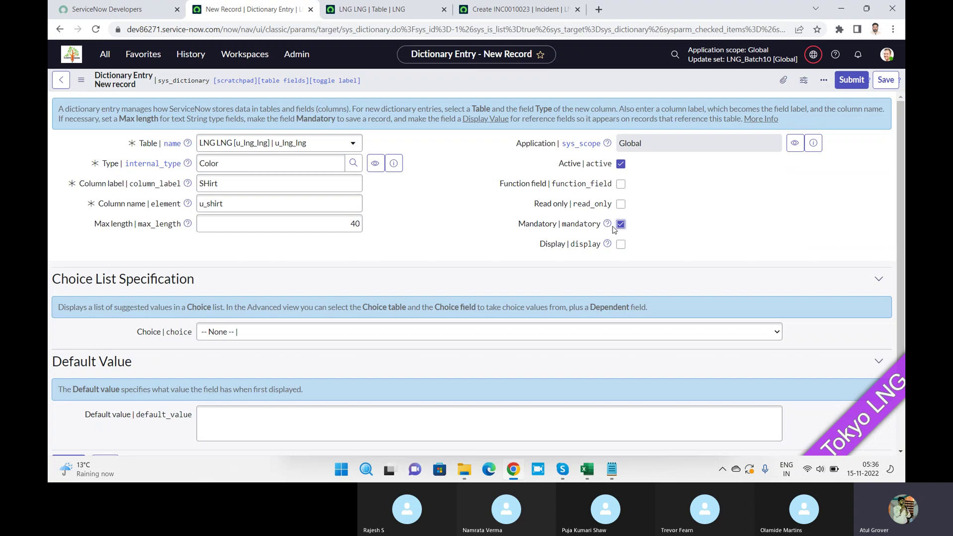
# Step: Set the column's choice to "Dropdown without -- None -- (must specify a default value)" and submit the dictionary entry
pyautogui.click(558, 328)
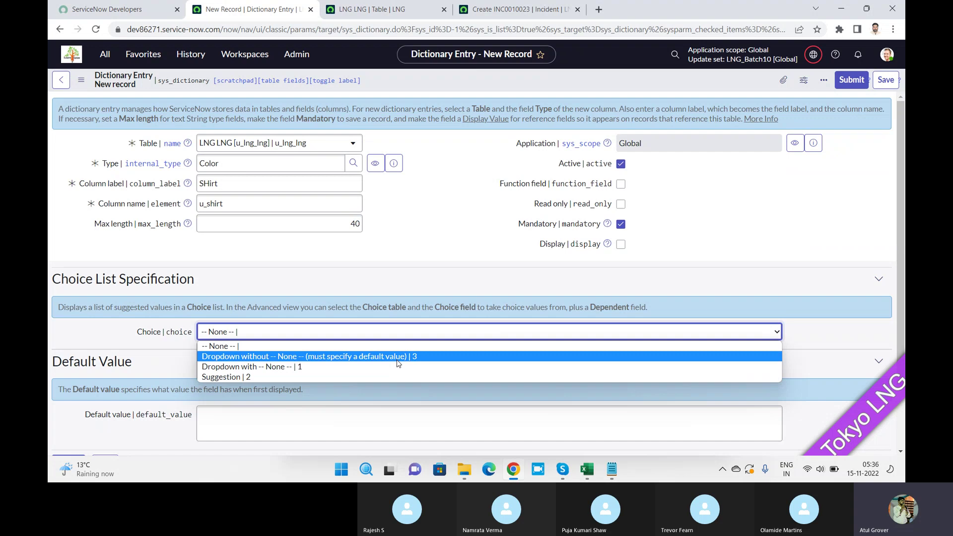
pyautogui.click(399, 357)
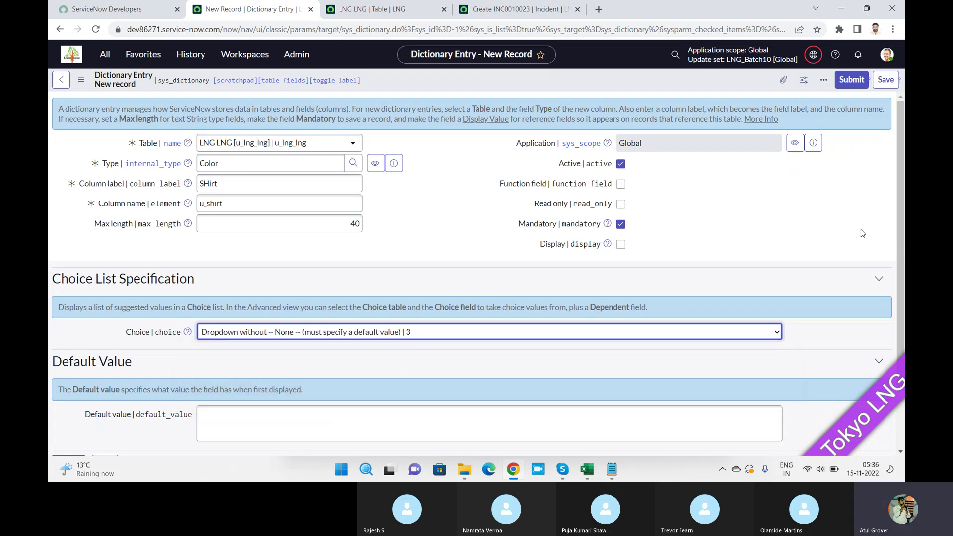
pyautogui.moveTo(900, 209)
pyautogui.mouseDown()
pyautogui.moveTo(898, 277)
pyautogui.moveTo(899, 221)
pyautogui.mouseUp()
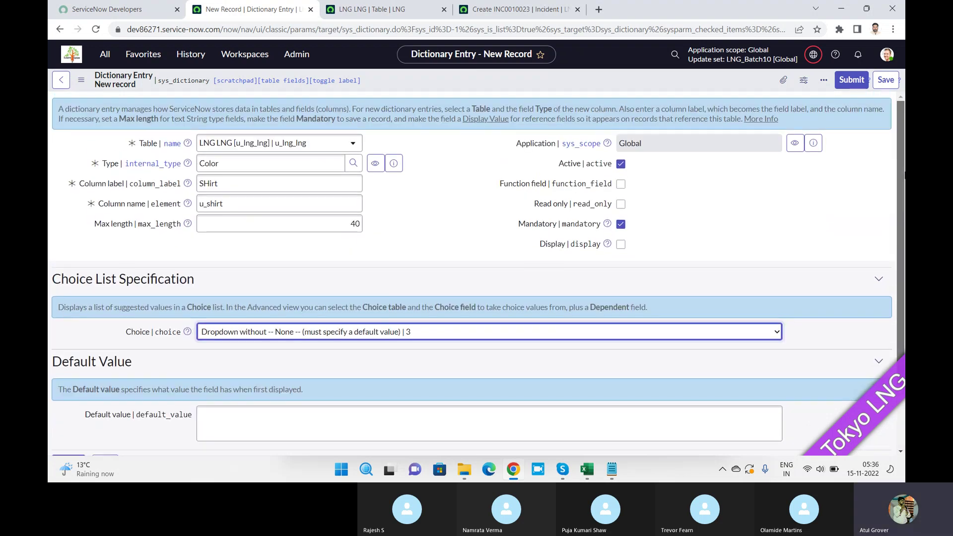
pyautogui.click(866, 84)
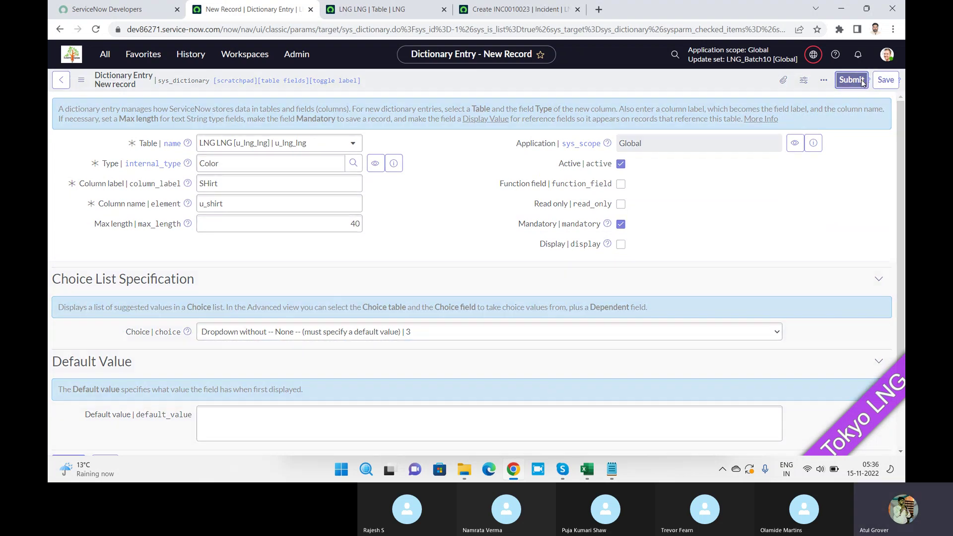
# Step: Reload the LNG LNG table record, look through its columns, and open the SHirt column's dictionary entry
pyautogui.click(366, 11)
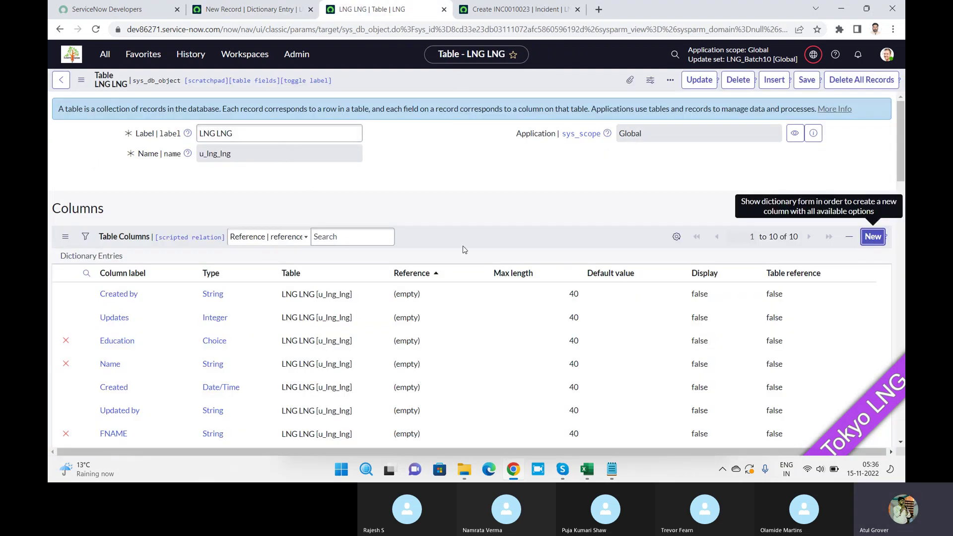
pyautogui.click(245, 15)
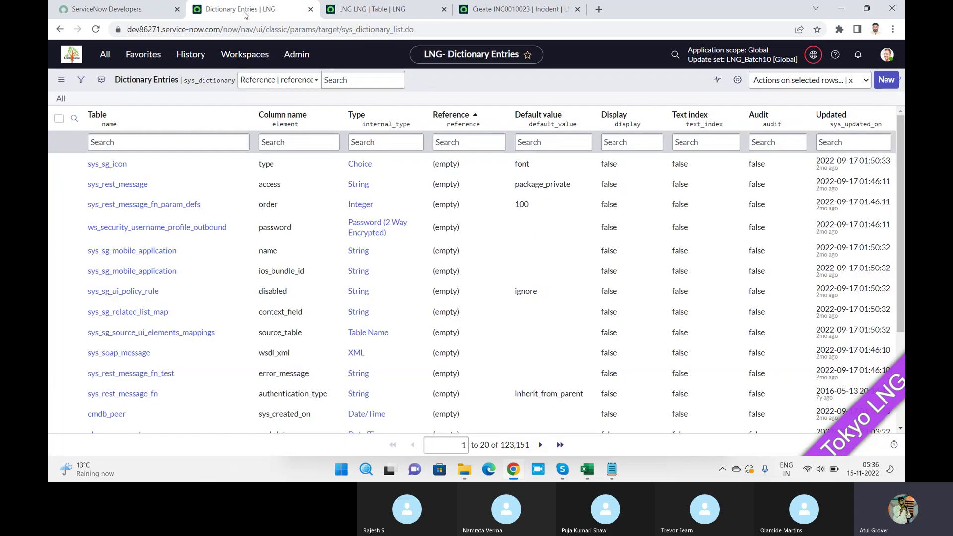
pyautogui.click(368, 16)
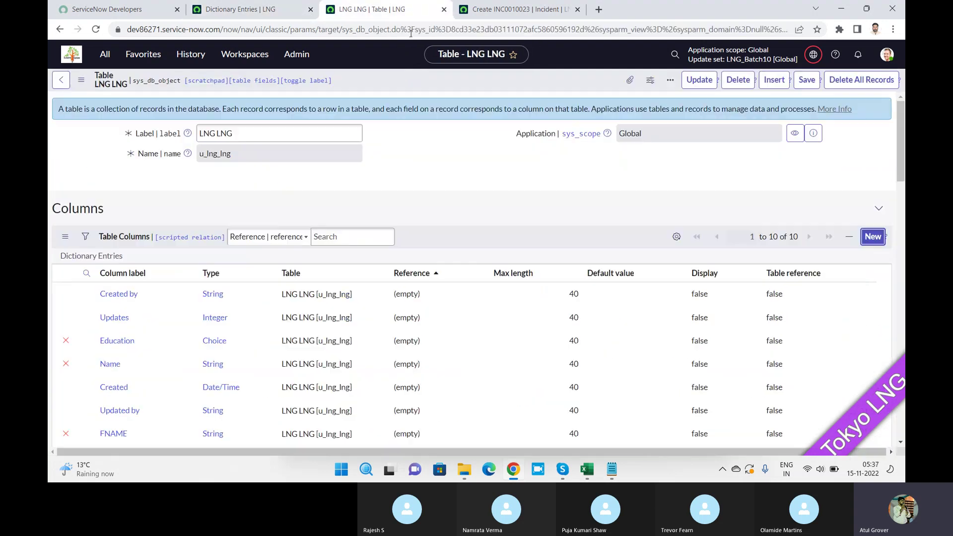
pyautogui.rightClick(517, 242)
pyautogui.click(529, 257)
pyautogui.scroll(-3, 903, 196)
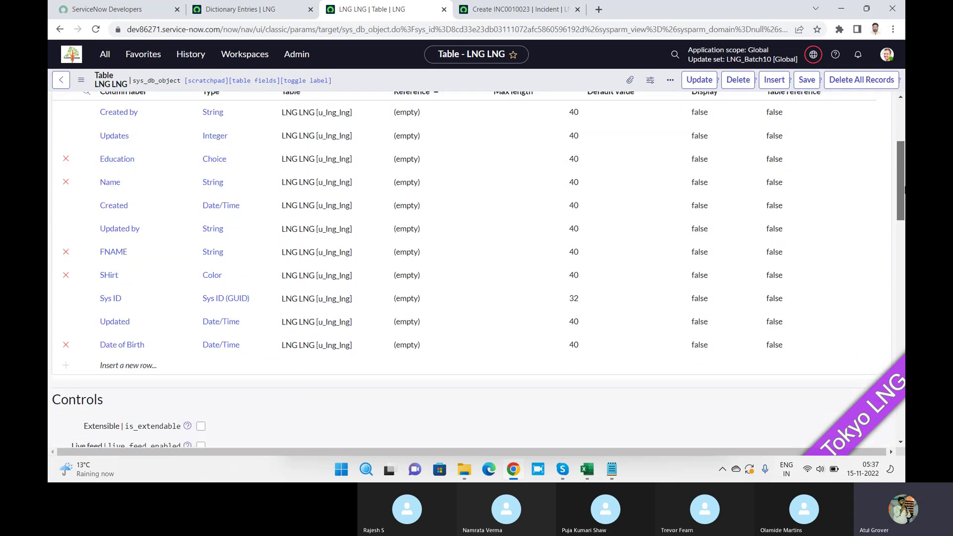
pyautogui.scroll(-3, 904, 188)
pyautogui.scroll(3, 904, 184)
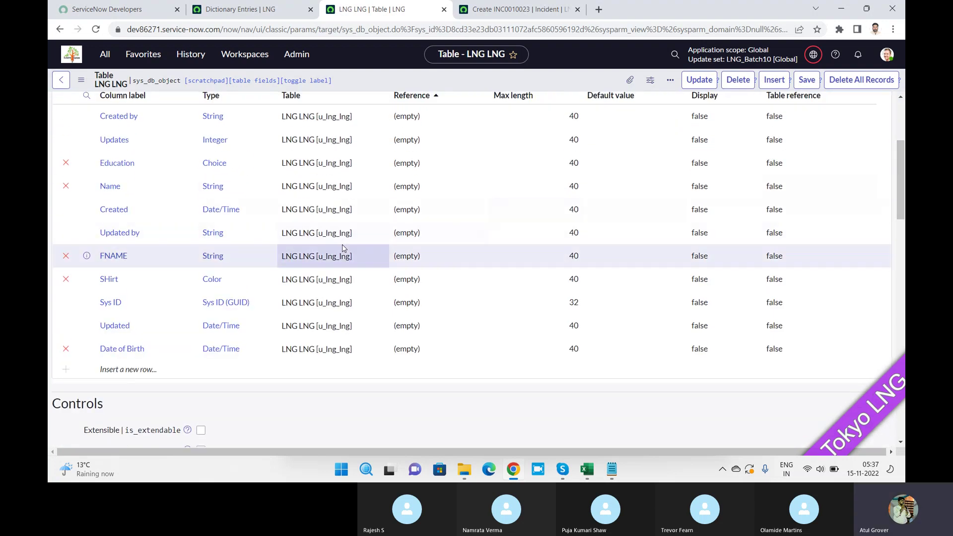
pyautogui.click(109, 279)
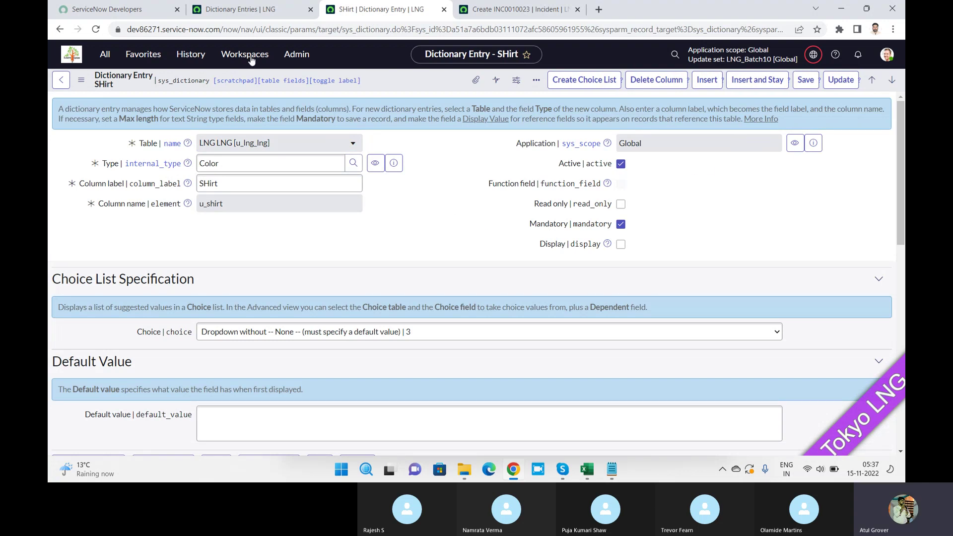
# Step: Find the LNG LNGs module with the filter "lng" and open its record list
pyautogui.click(235, 11)
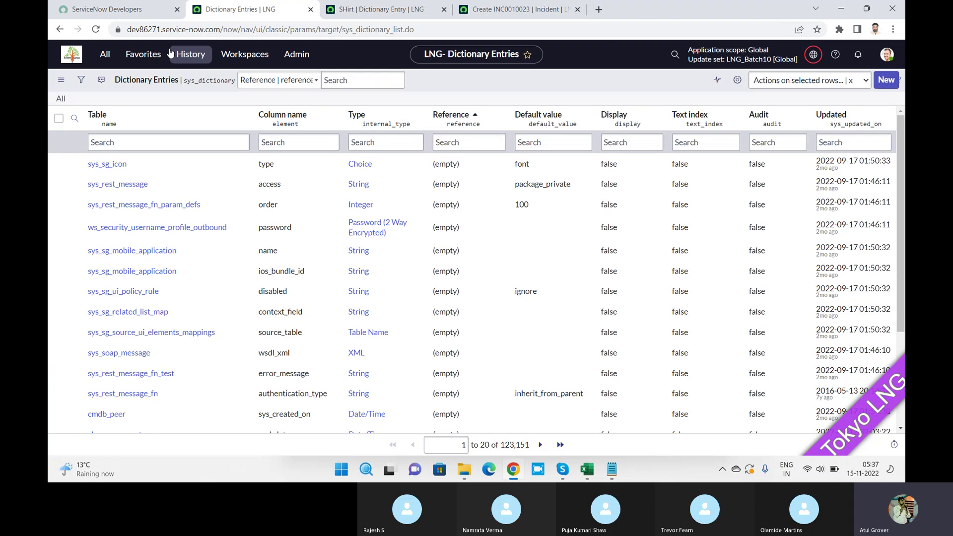
pyautogui.click(105, 54)
pyautogui.write('lng')
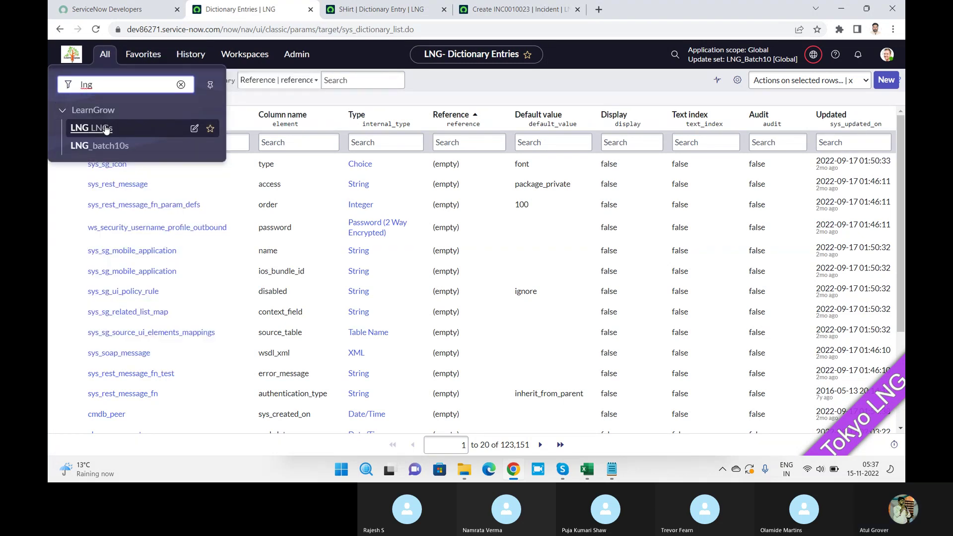
pyautogui.click(105, 128)
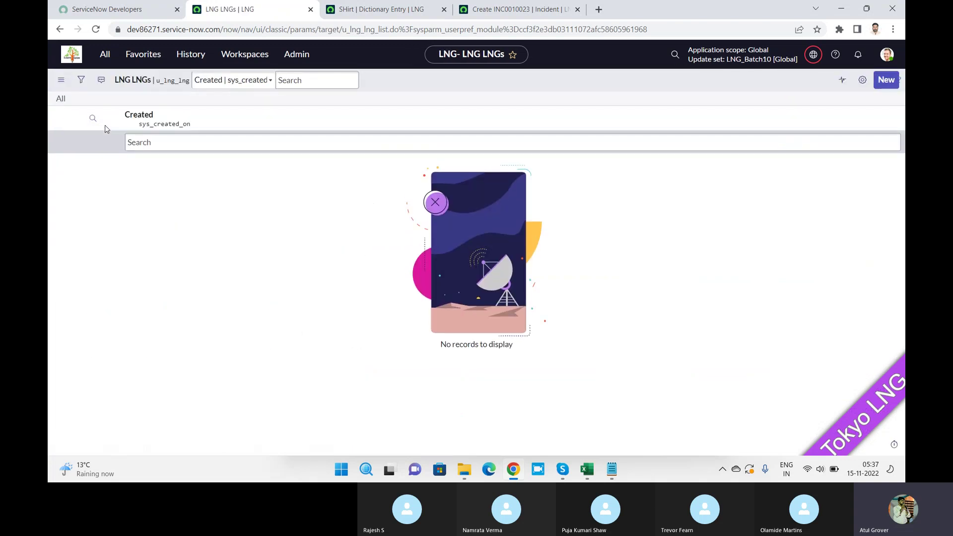
# Step: Start a new LNG LNG record and check the choices offered by its SHirt field
pyautogui.click(881, 81)
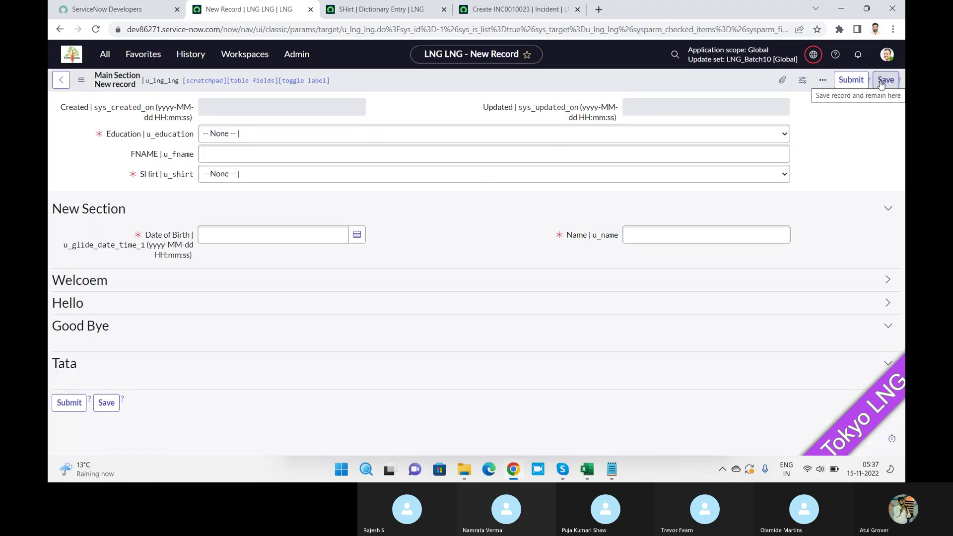
pyautogui.click(524, 178)
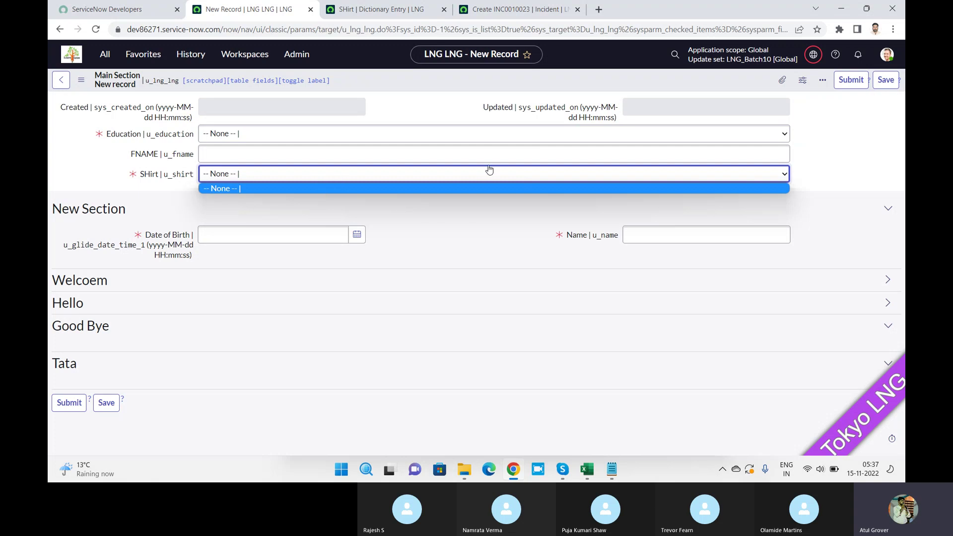
pyautogui.click(763, 174)
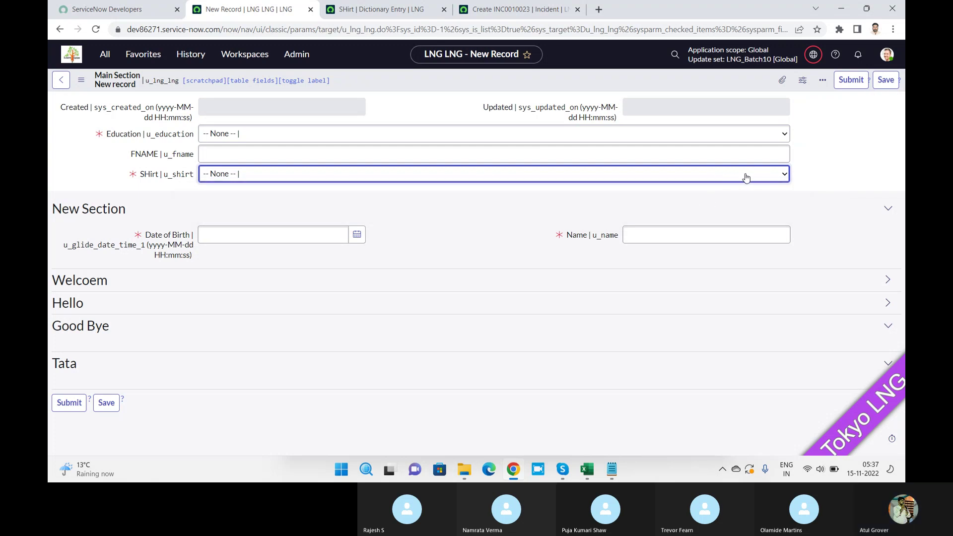
pyautogui.click(279, 179)
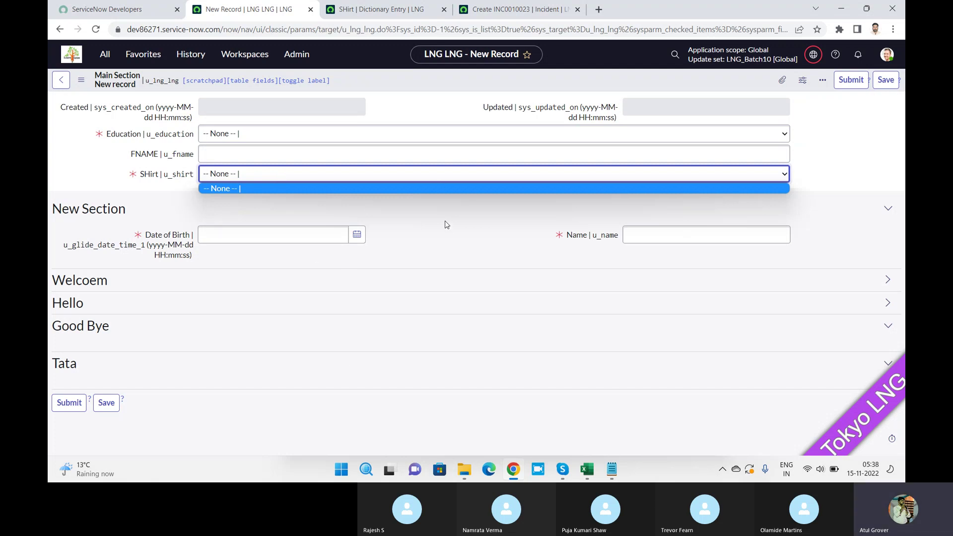
pyautogui.hotkey('alt', 'Tab')
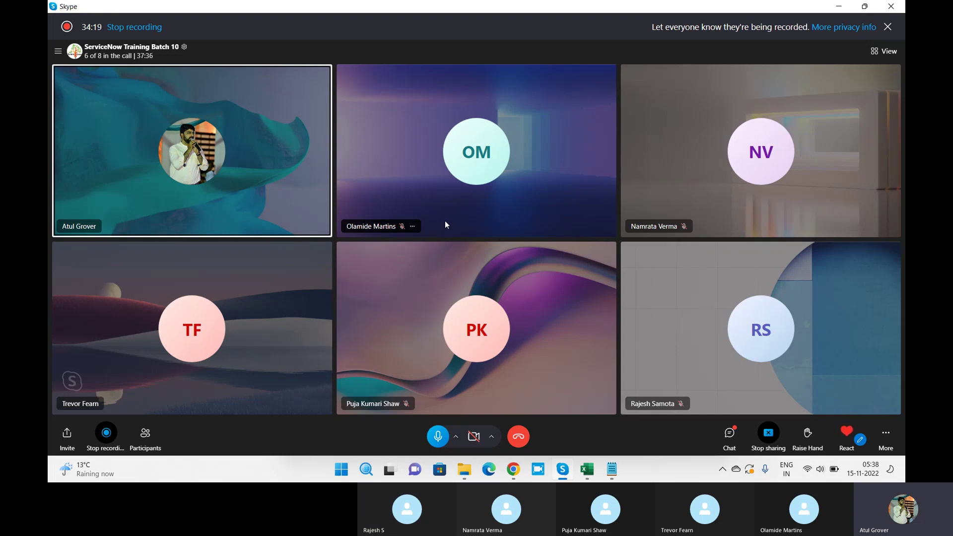
pyautogui.hotkey('alt', 'Tab')
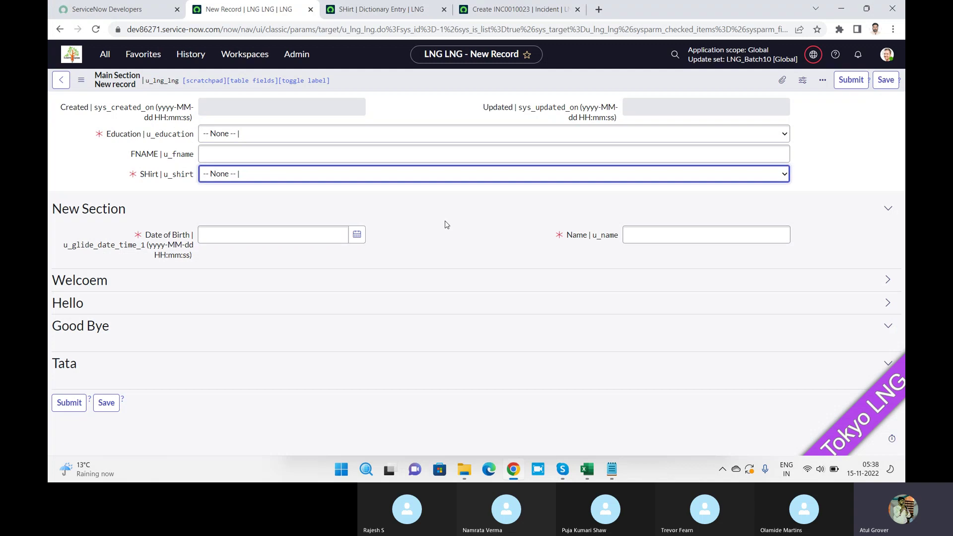
# Step: Check the SHirt dictionary entry, and open the LNG LNG table's configuration from the new record form
pyautogui.click(381, 10)
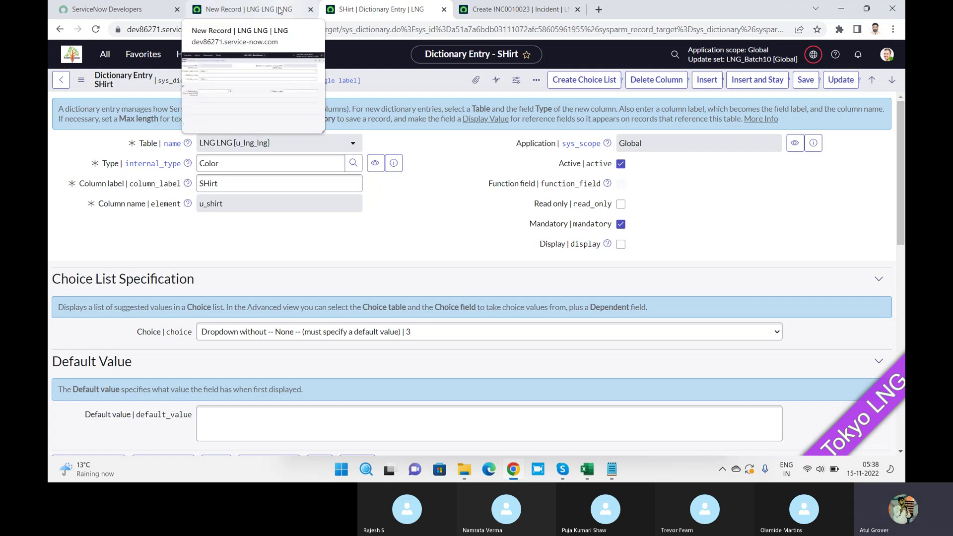
pyautogui.click(60, 81)
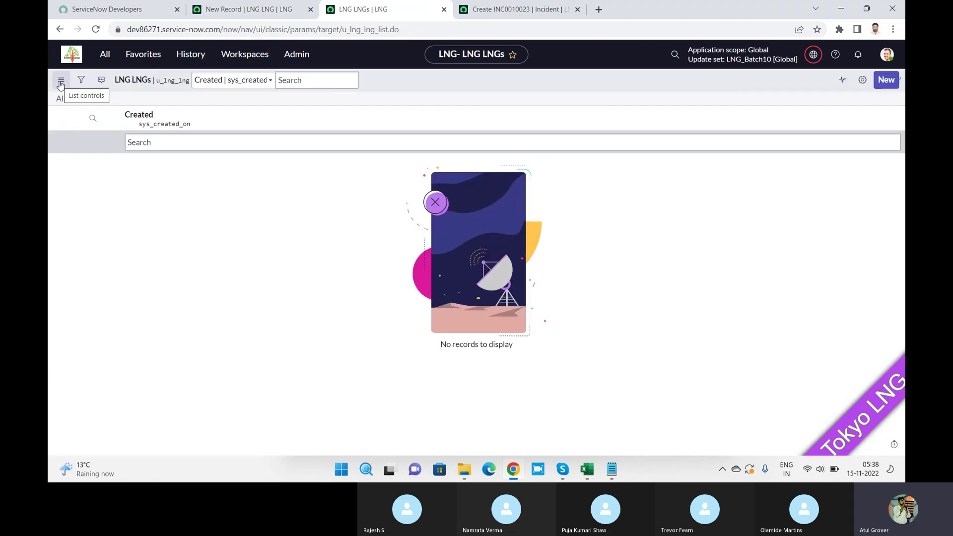
pyautogui.click(263, 9)
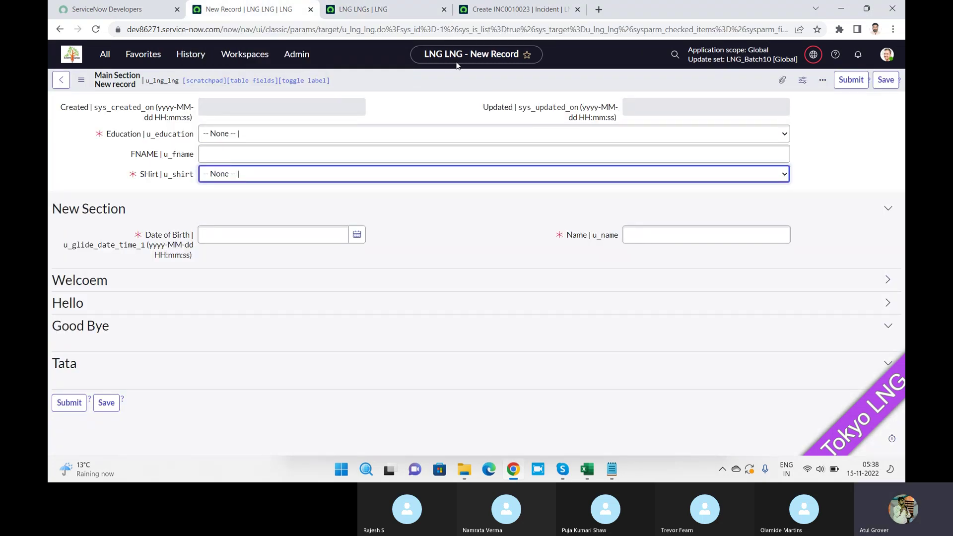
pyautogui.rightClick(420, 89)
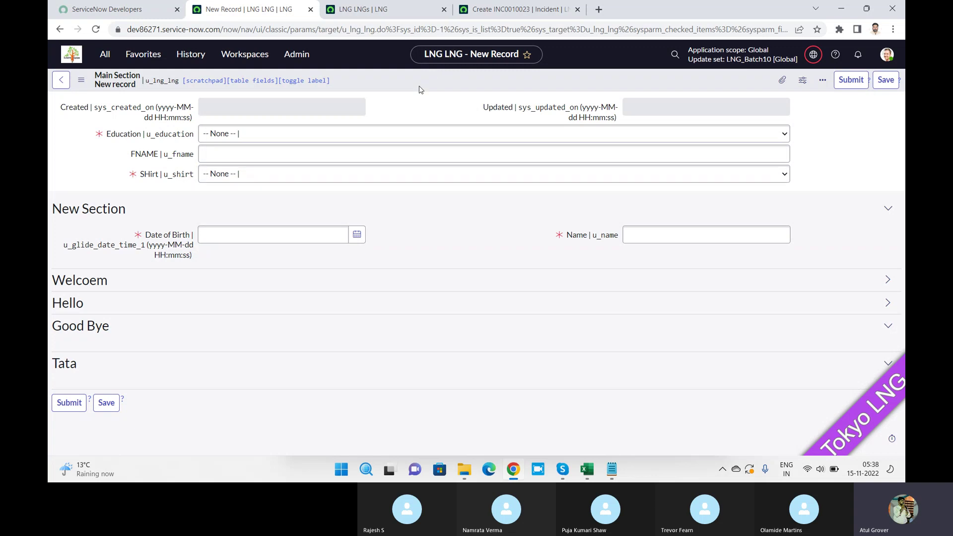
pyautogui.moveTo(478, 109)
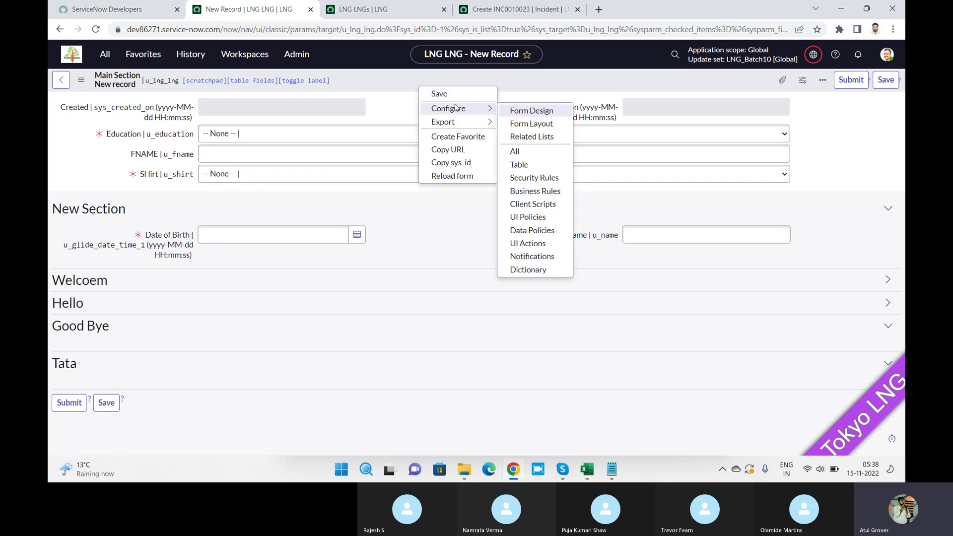
pyautogui.click(516, 166)
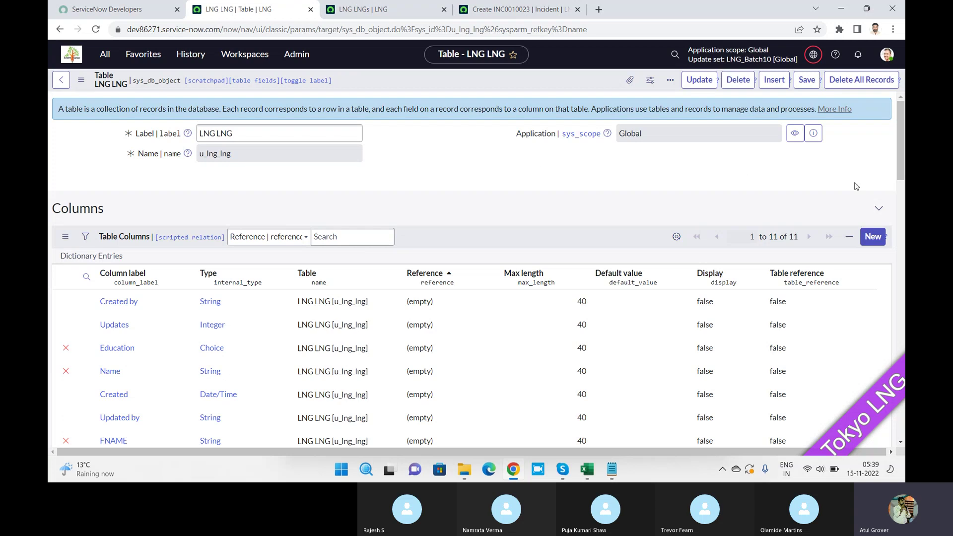
# Step: Insert a new row labelled Gender in the LNG LNG table's column list
pyautogui.moveTo(902, 130); pyautogui.dragTo(903, 193)
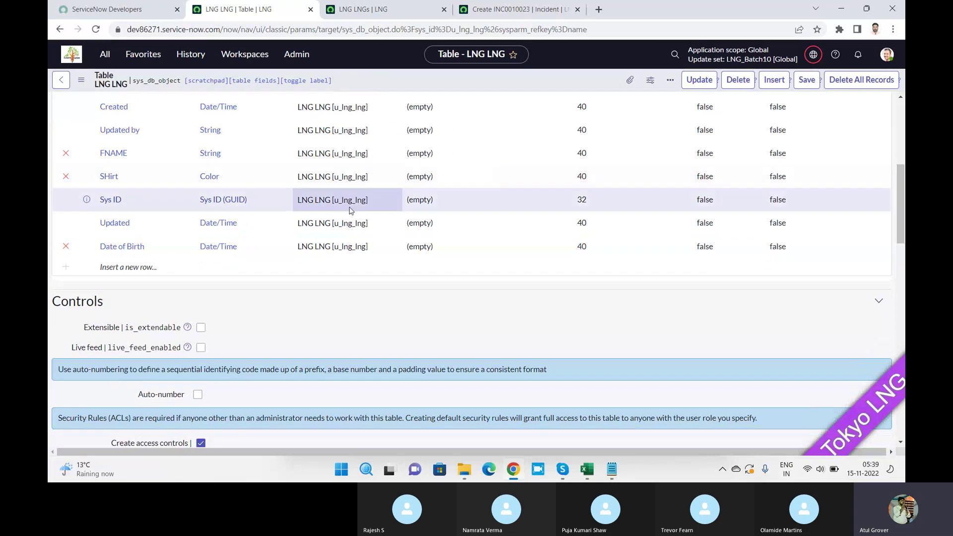
pyautogui.click(154, 268)
pyautogui.click(155, 268)
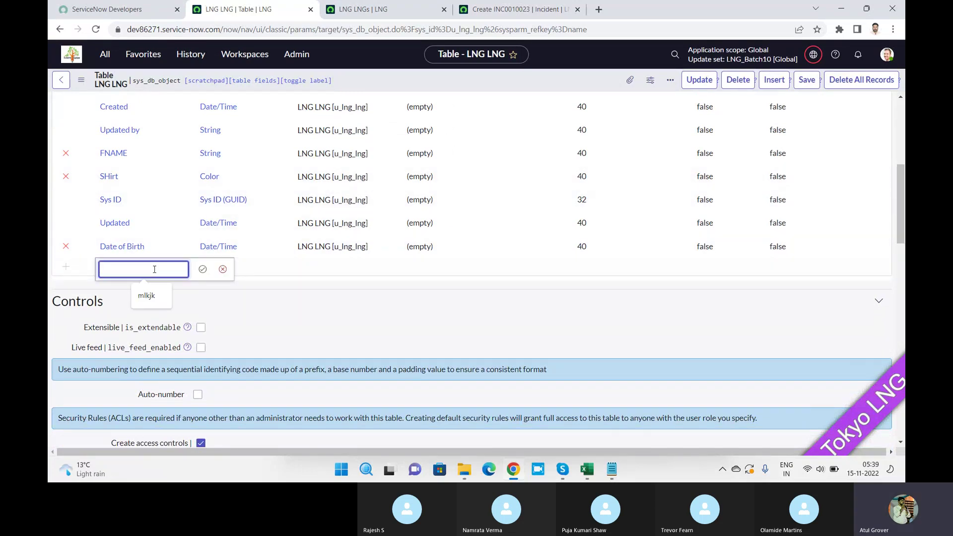
pyautogui.write('Gender')
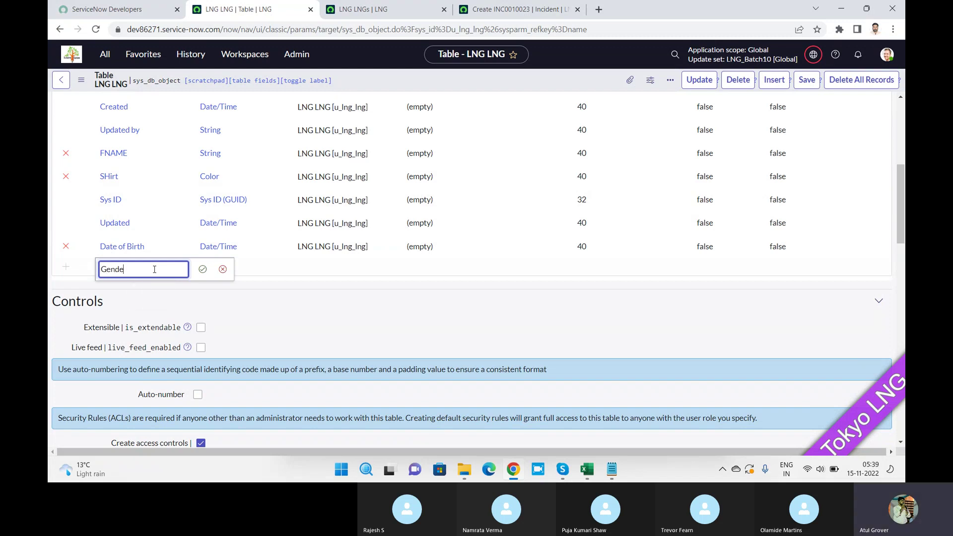
pyautogui.click(202, 269)
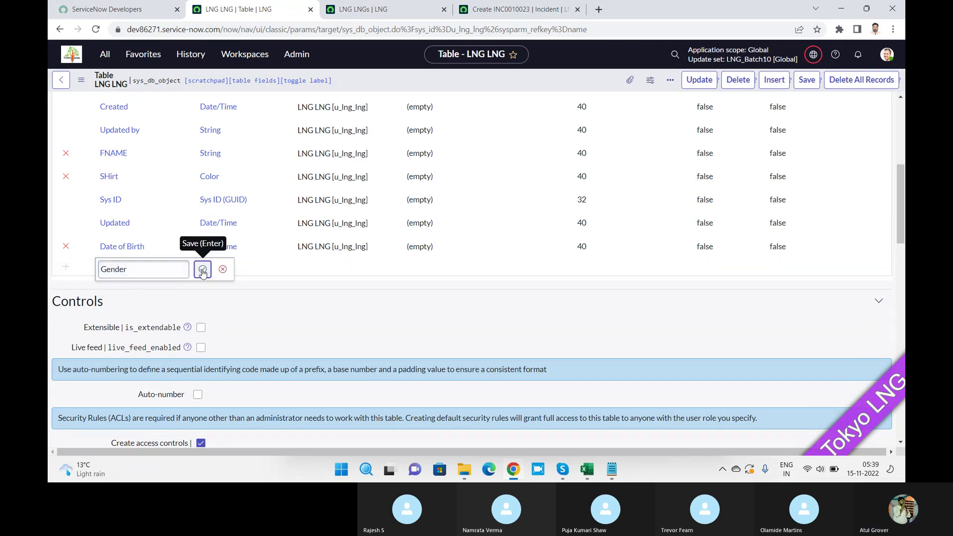
# Step: Browse the available field types for the Gender column, and close the lookup without choosing one
pyautogui.click(234, 272)
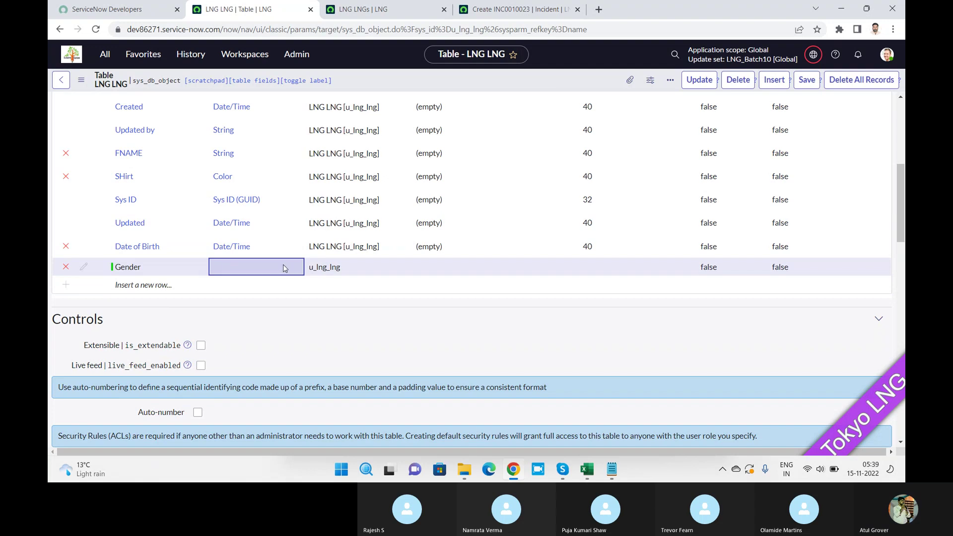
pyautogui.click(282, 266)
pyautogui.click(311, 269)
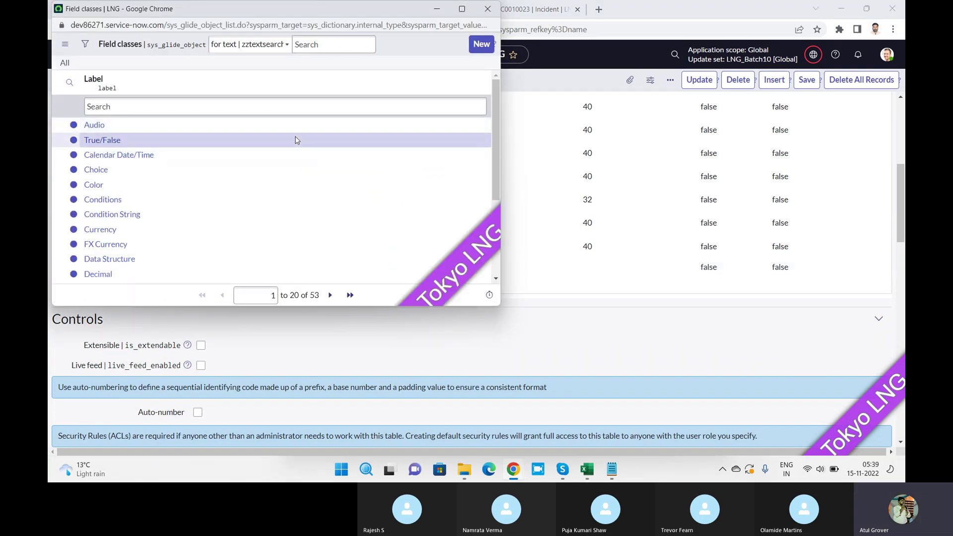
pyautogui.moveTo(496, 100); pyautogui.dragTo(490, 226)
pyautogui.click(331, 295)
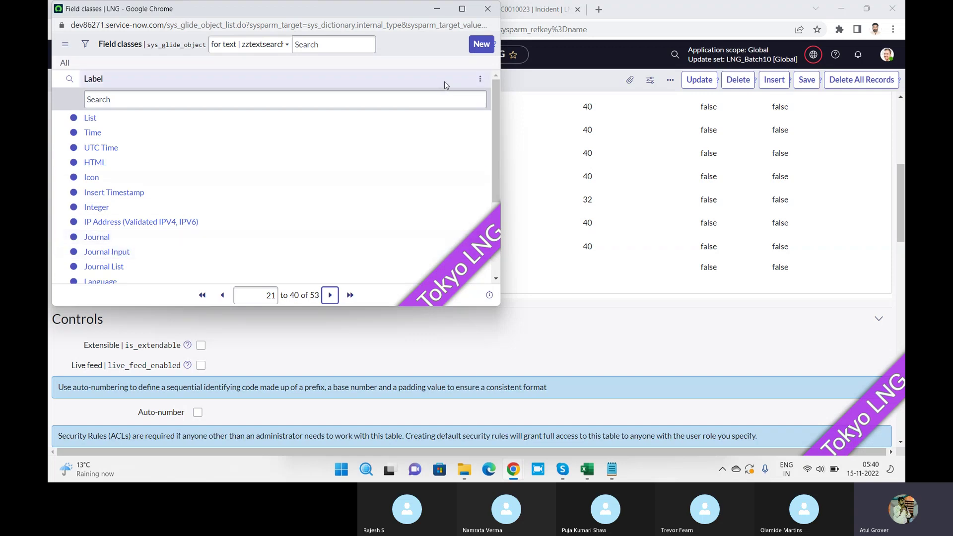
pyautogui.click(489, 9)
# Step: Switch to the new incident form and open the Incident table's configuration
pyautogui.click(503, 9)
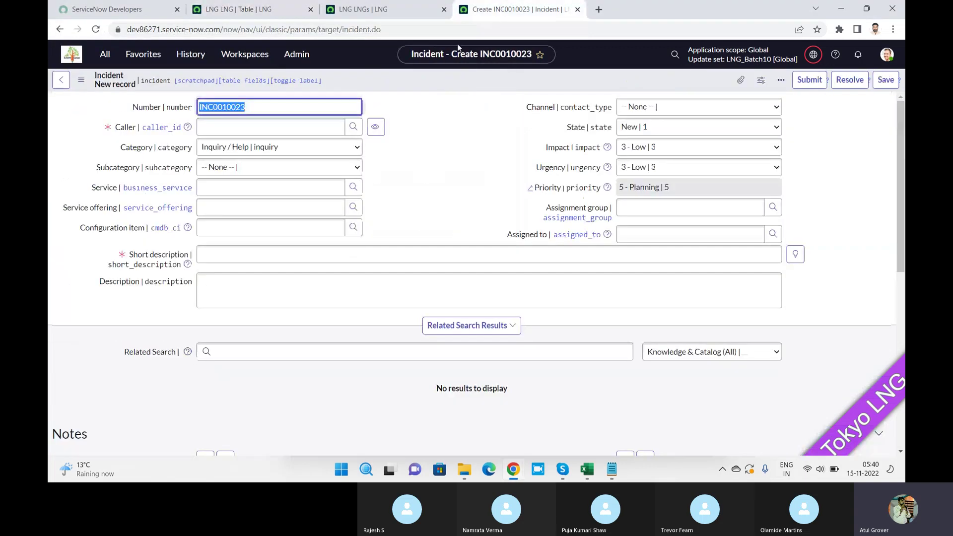
pyautogui.rightClick(419, 84)
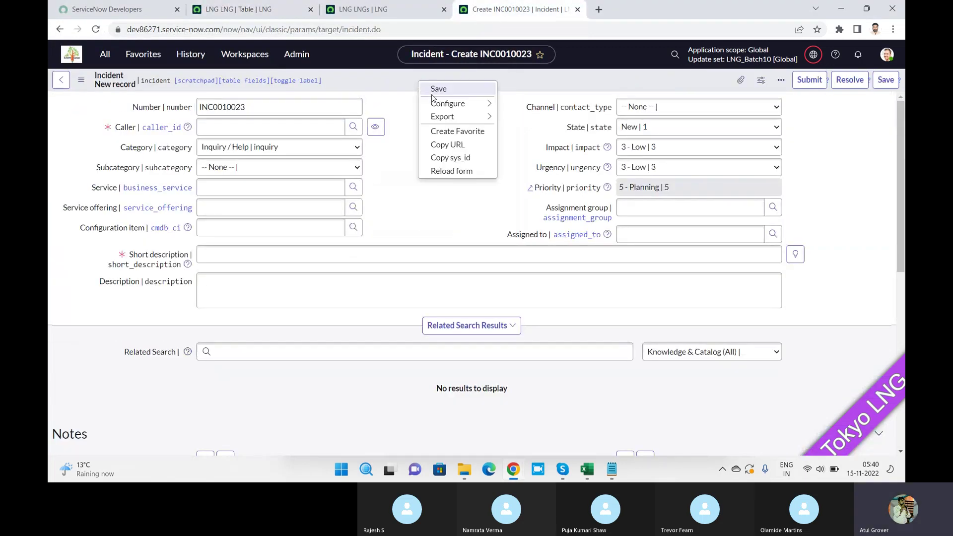
pyautogui.moveTo(462, 103)
pyautogui.click(517, 163)
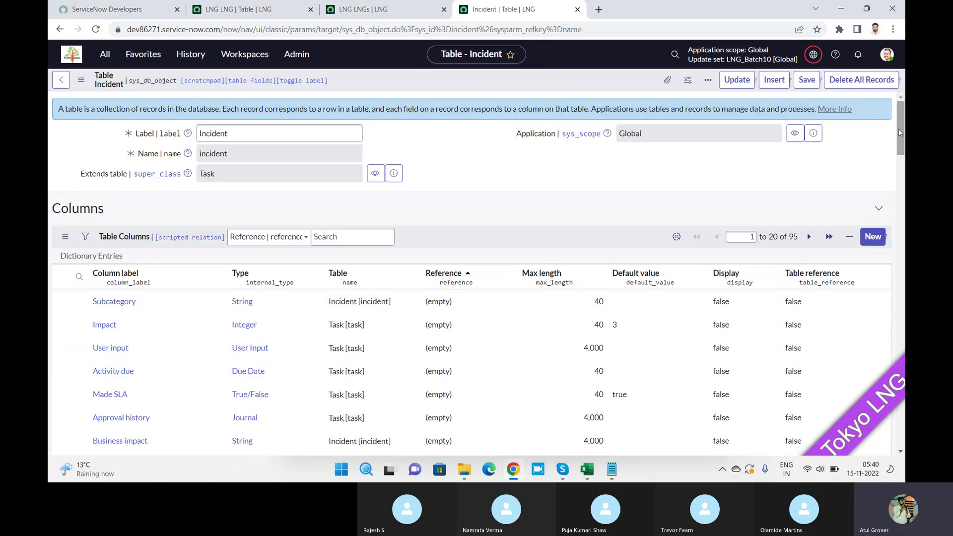
# Step: Filter the Incident table's columns by type with "*journal"
pyautogui.moveTo(902, 138)
pyautogui.mouseDown()
pyautogui.moveTo(903, 184)
pyautogui.moveTo(902, 151)
pyautogui.mouseUp()
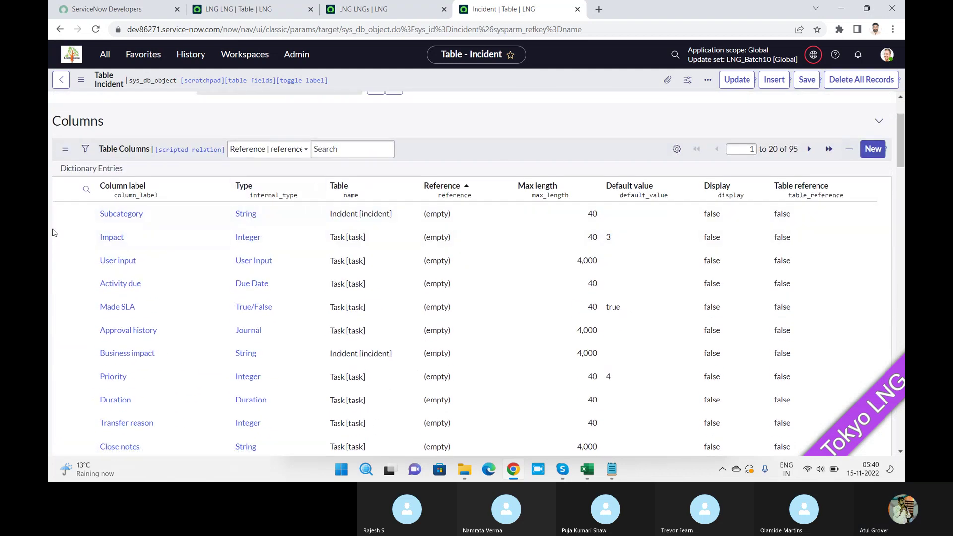
pyautogui.click(86, 191)
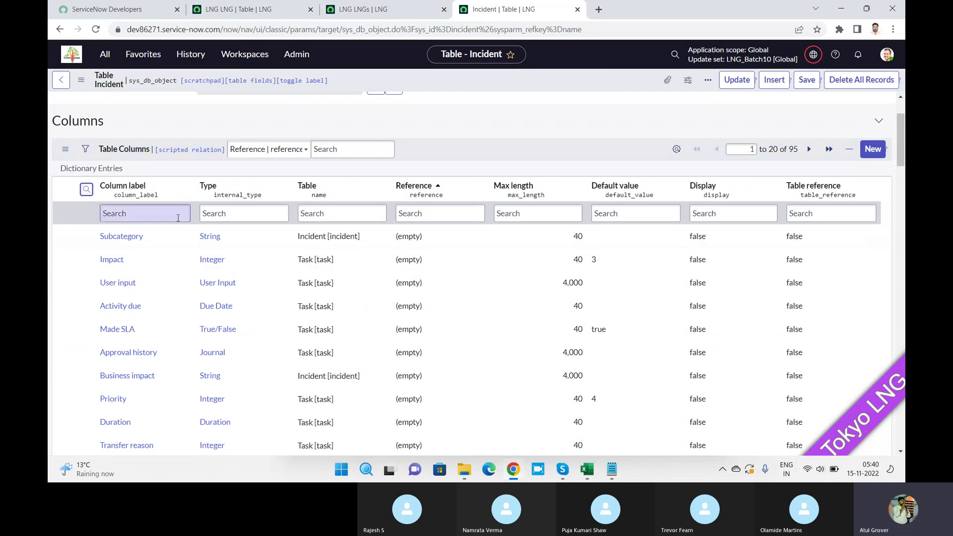
pyautogui.click(221, 214)
pyautogui.write('*jo')
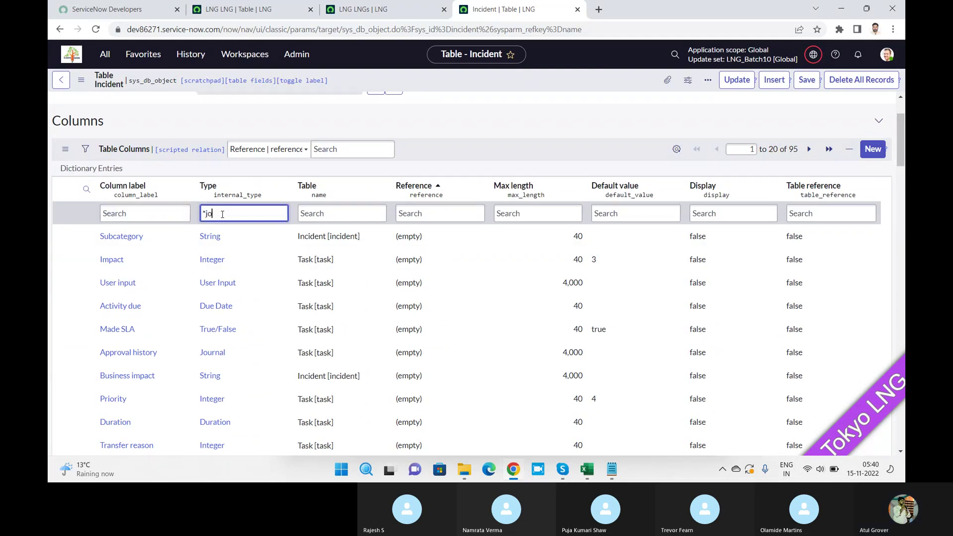
pyautogui.write('urnal')
pyautogui.press('Return')
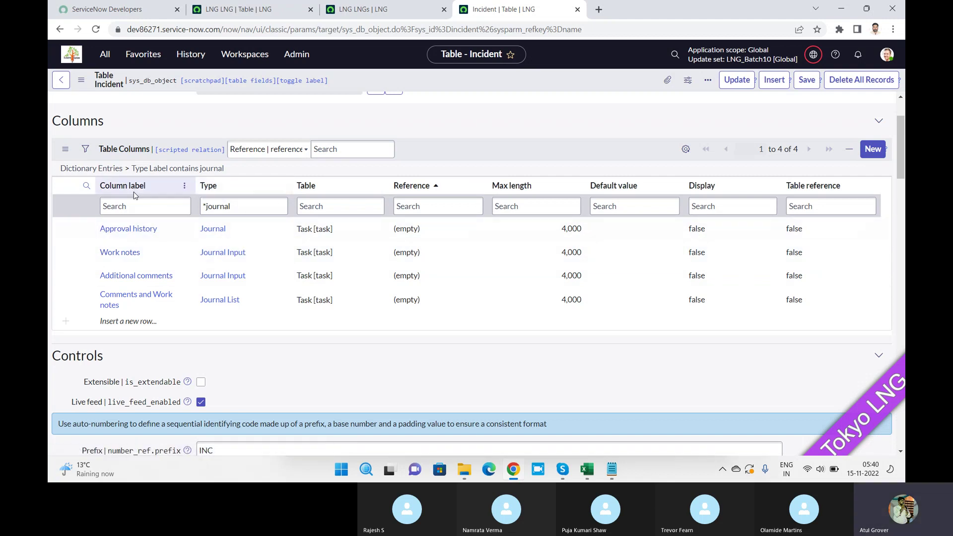
# Step: Clear the journal filter, sort the Incident columns by Table, and examine their types and references
pyautogui.click(143, 204)
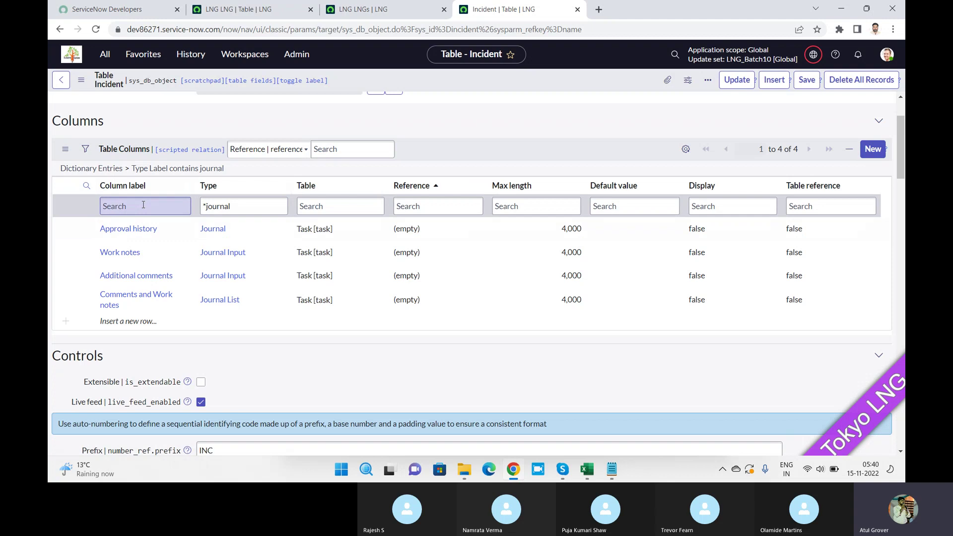
pyautogui.click(68, 169)
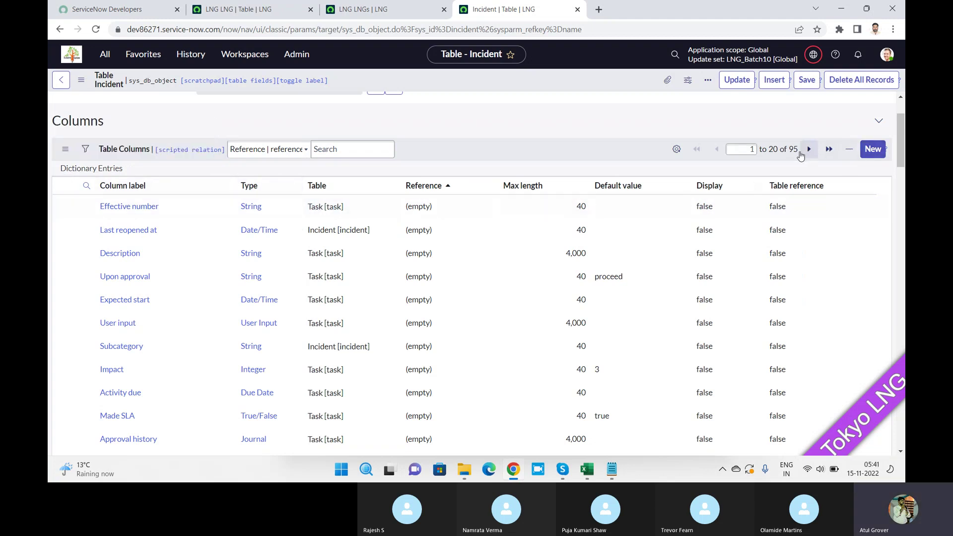
pyautogui.moveTo(798, 150); pyautogui.dragTo(787, 149)
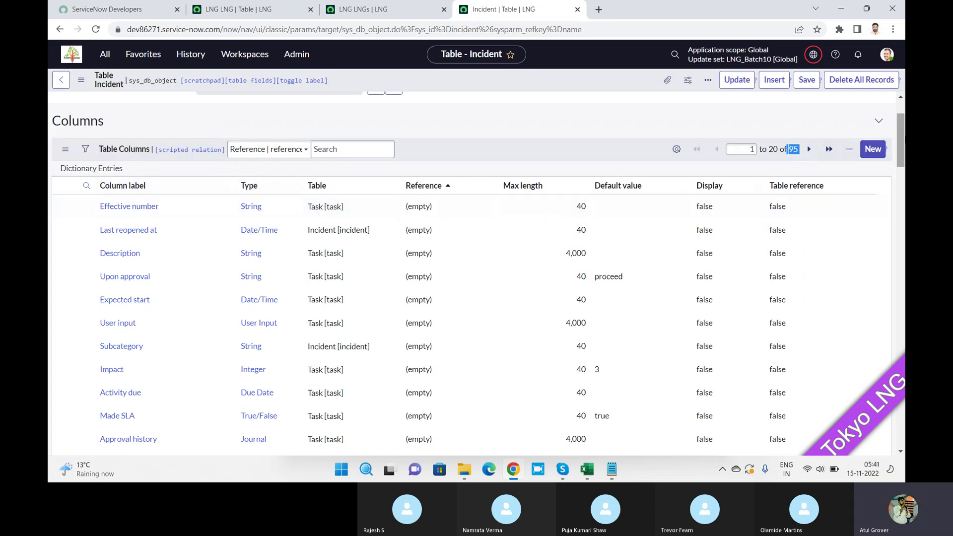
pyautogui.moveTo(902, 138); pyautogui.dragTo(900, 150)
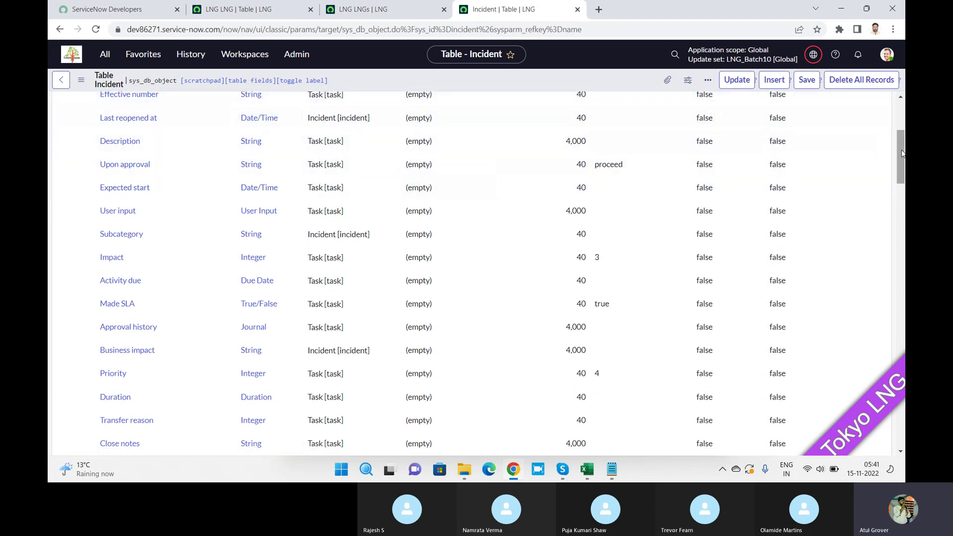
pyautogui.scroll(4, 221, 97)
pyautogui.click(313, 275)
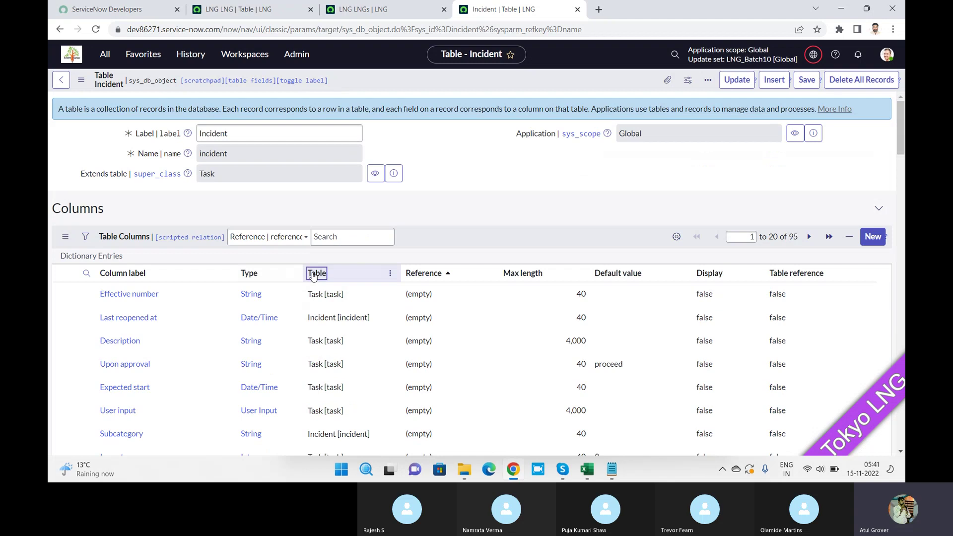
pyautogui.click(313, 275)
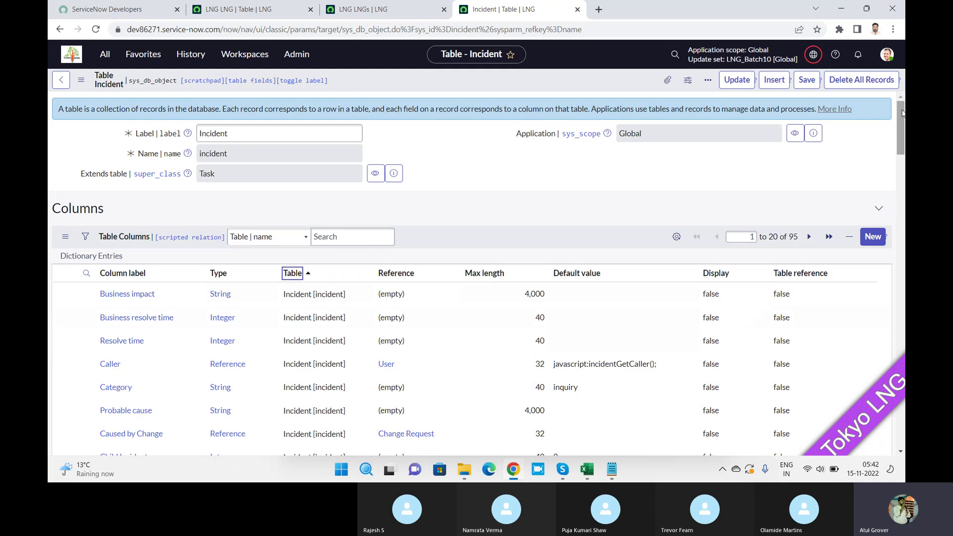
pyautogui.scroll(-4, 261, 145)
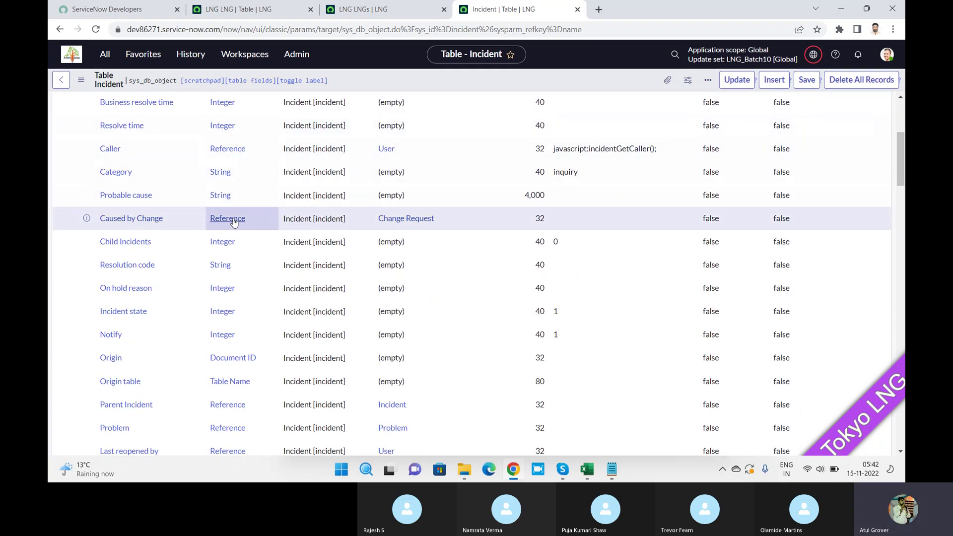
pyautogui.click(380, 11)
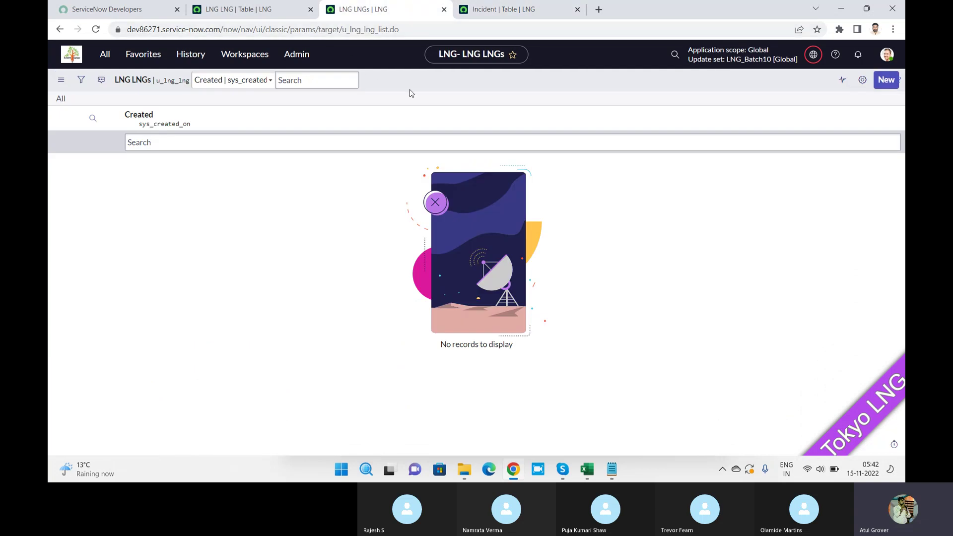
pyautogui.rightClick(434, 86)
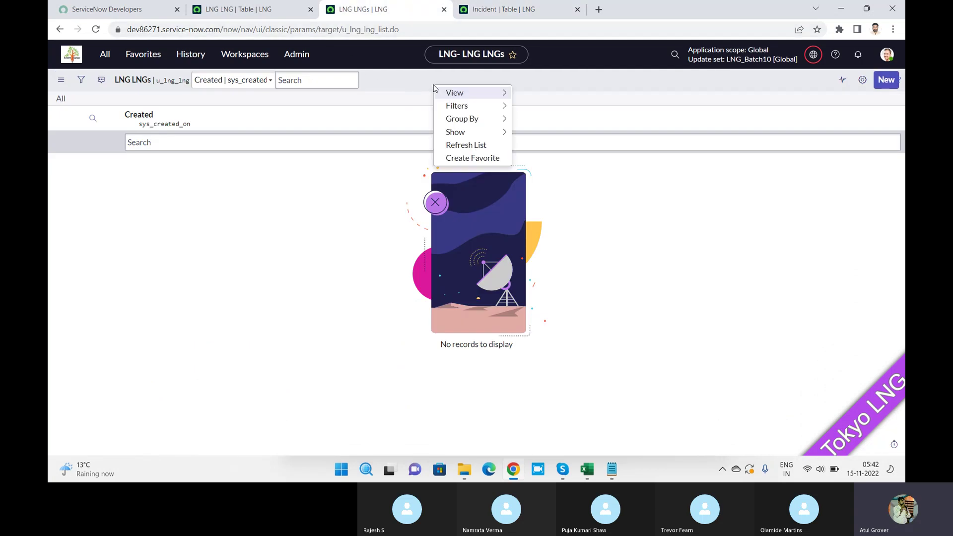
pyautogui.moveTo(500, 122)
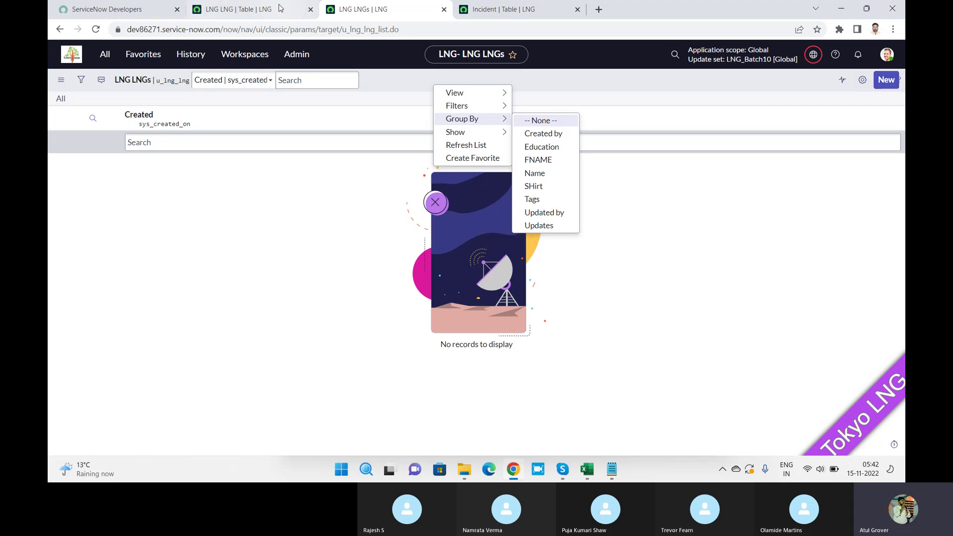
# Step: Rename the new Gender column in the LNG LNG table as "Calleer"
pyautogui.click(254, 9)
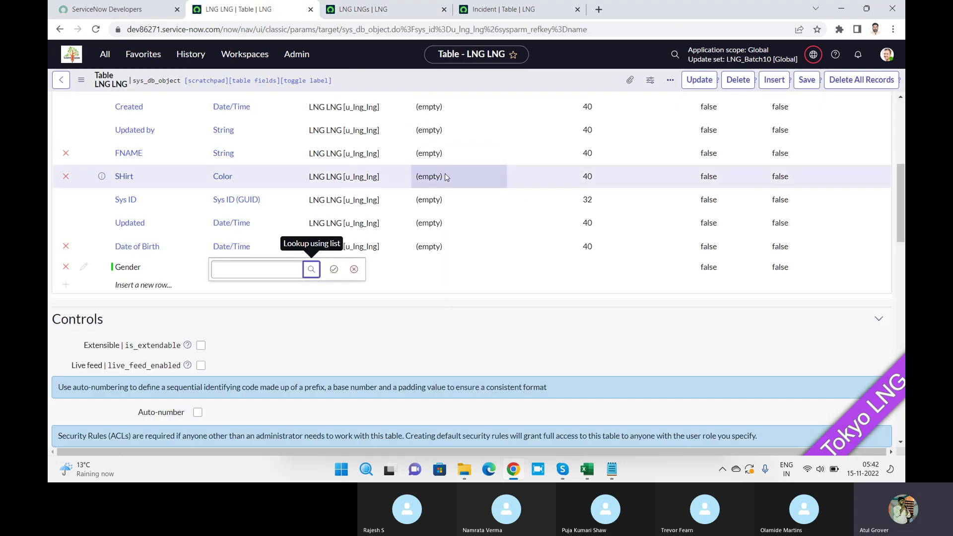
pyautogui.click(157, 273)
pyautogui.click(158, 272)
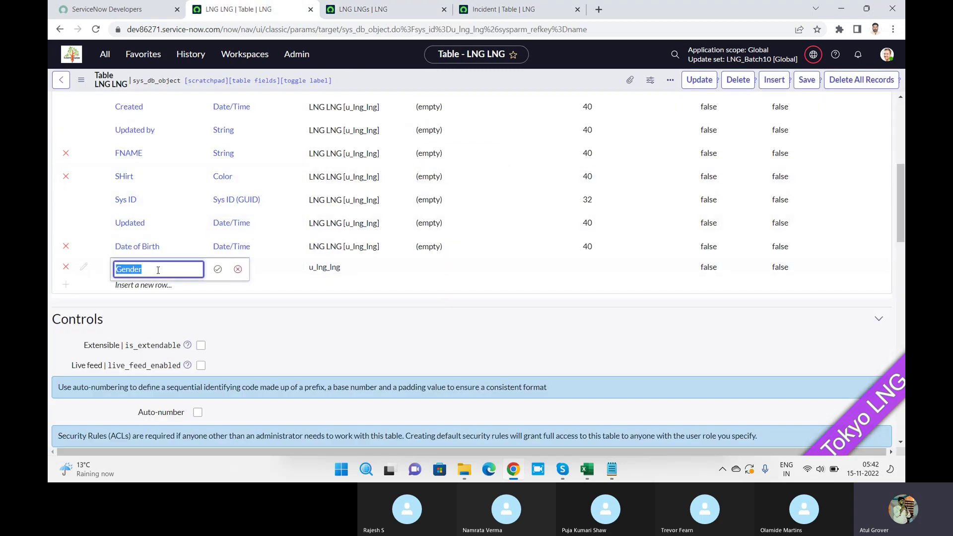
pyautogui.write('Ge')
pyautogui.press('BackSpace')
pyautogui.press('BackSpace')
pyautogui.write('Calleer')
pyautogui.press('Tab')
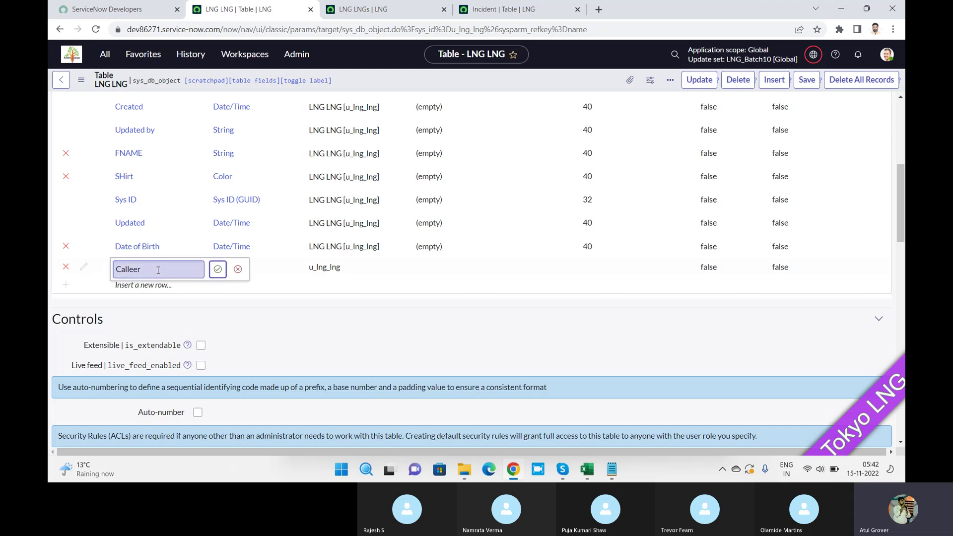
pyautogui.click(217, 269)
# Step: Set the Calleer column's type to Reference
pyautogui.click(241, 268)
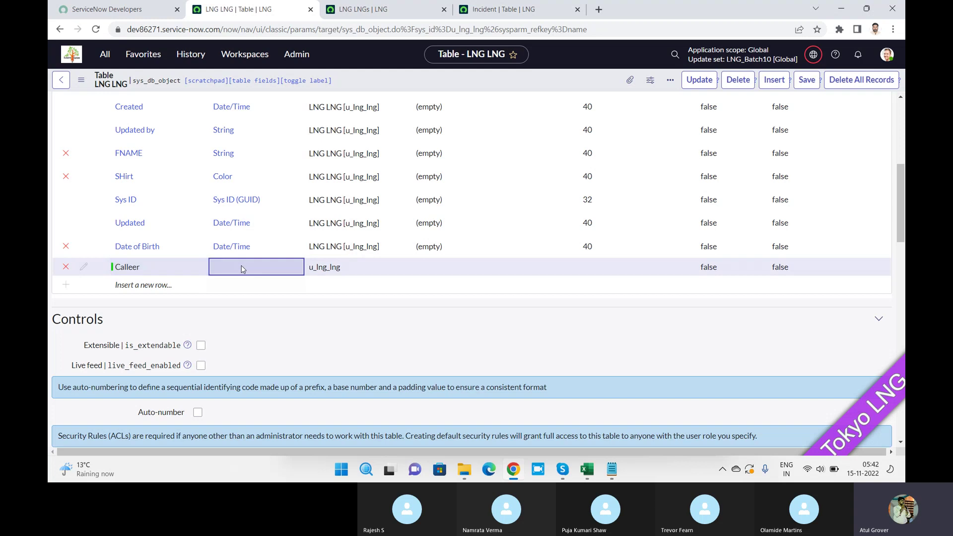
pyautogui.click(241, 268)
pyautogui.write('ref')
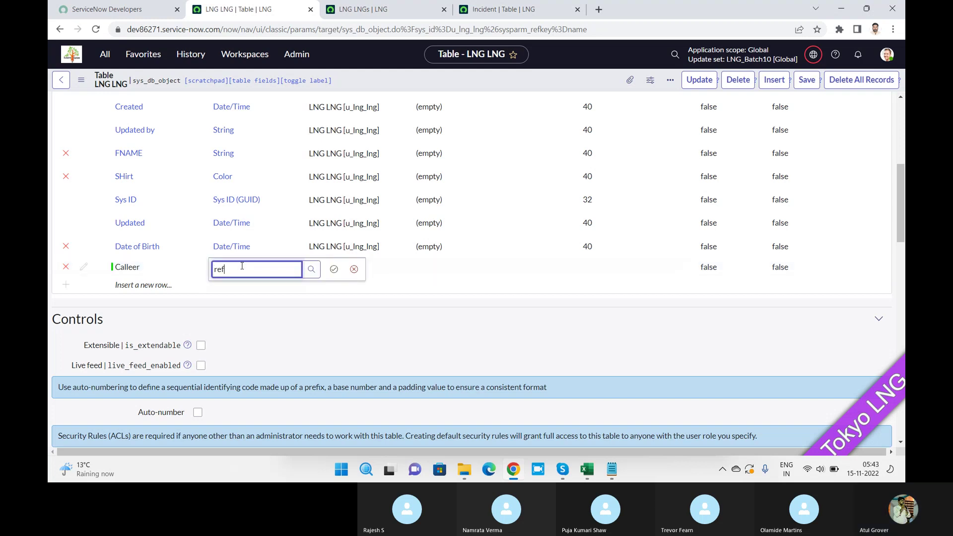
pyautogui.click(238, 299)
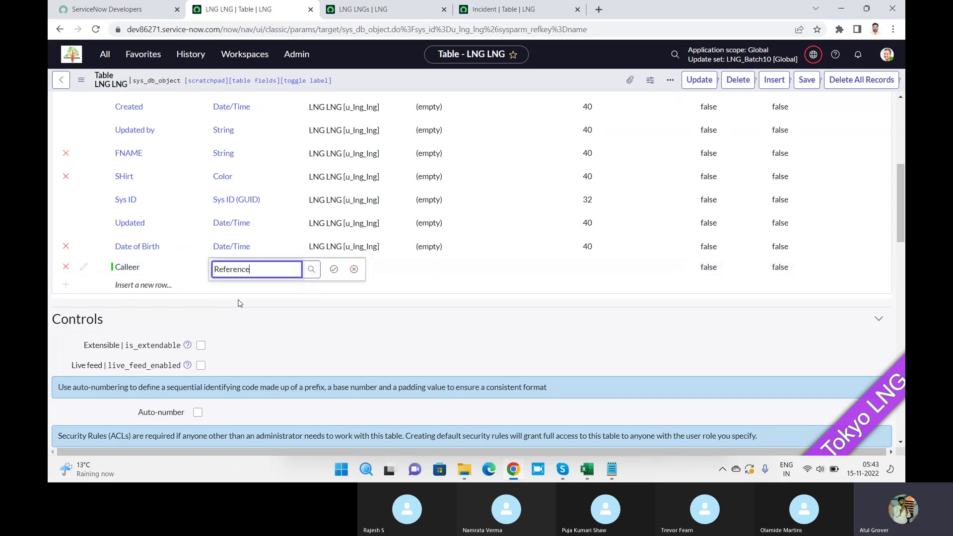
pyautogui.click(310, 269)
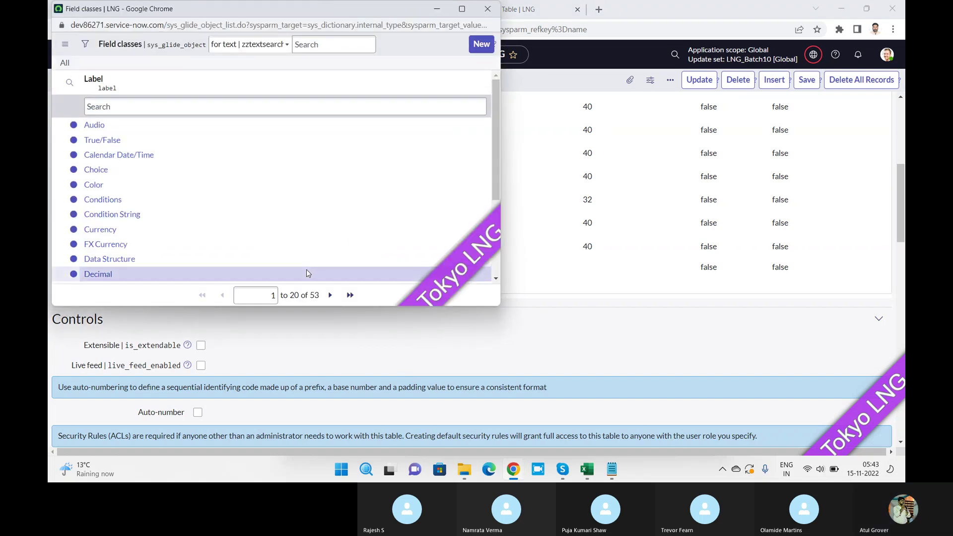
pyautogui.click(487, 9)
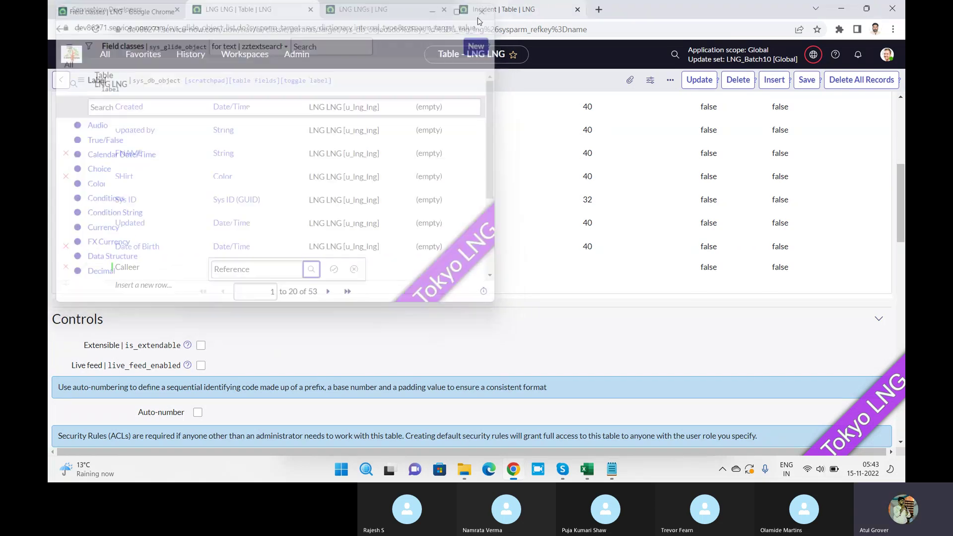
pyautogui.click(334, 269)
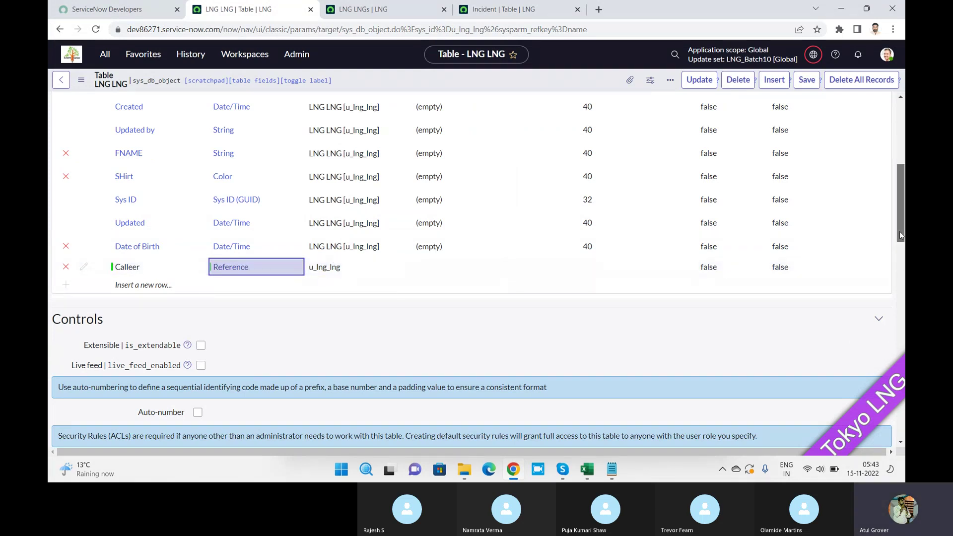
# Step: Make the Calleer column reference the Group table (sys_user_group)
pyautogui.scroll(3, 900, 235)
pyautogui.scroll(-1, 555, 366)
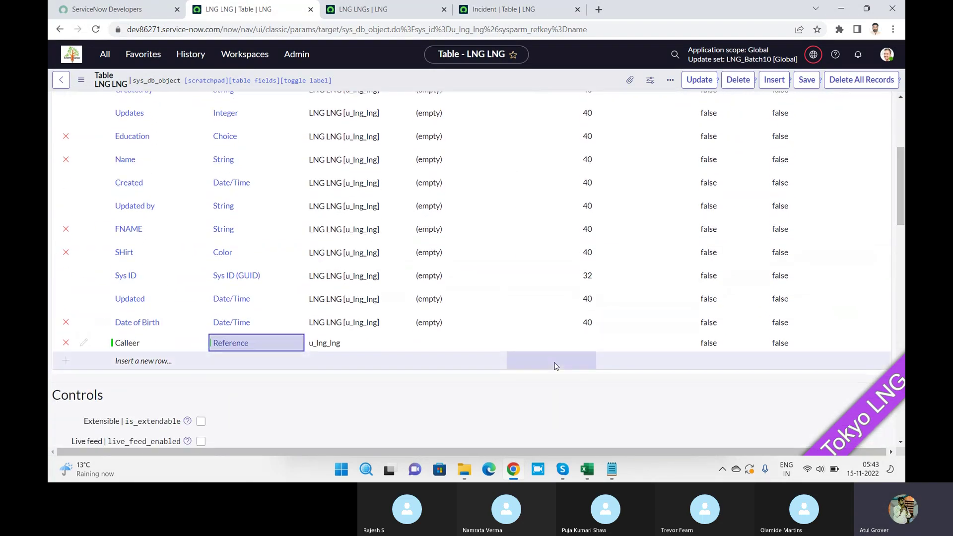
pyautogui.doubleClick(440, 342)
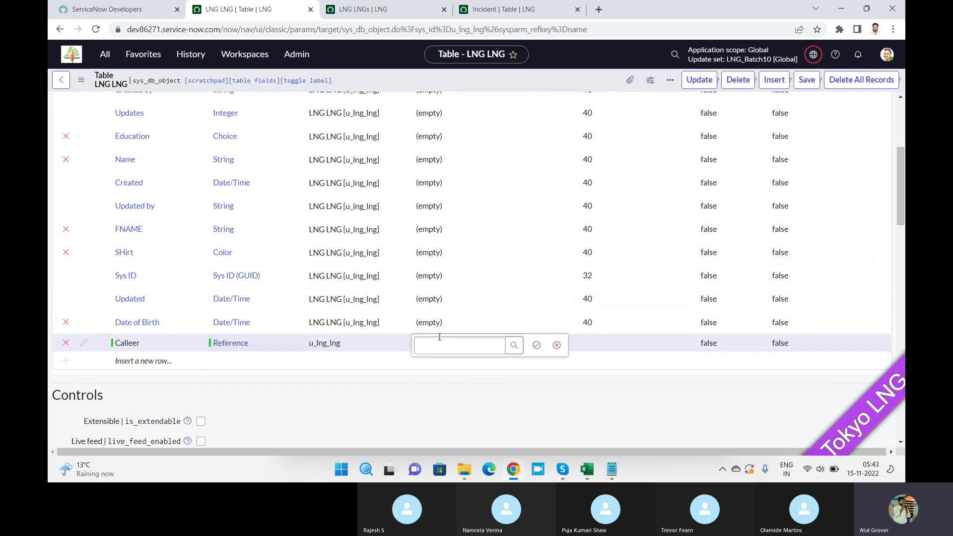
pyautogui.write('sys')
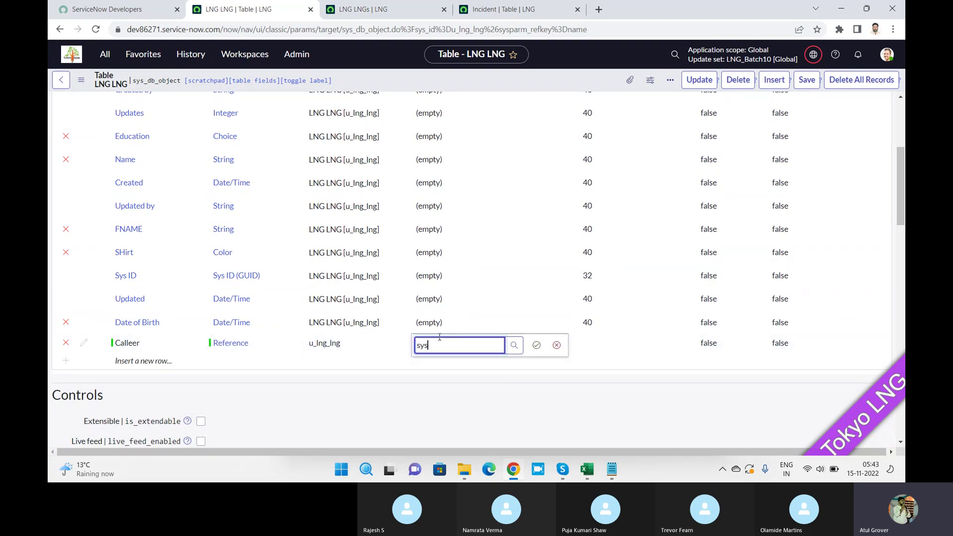
pyautogui.write('_user')
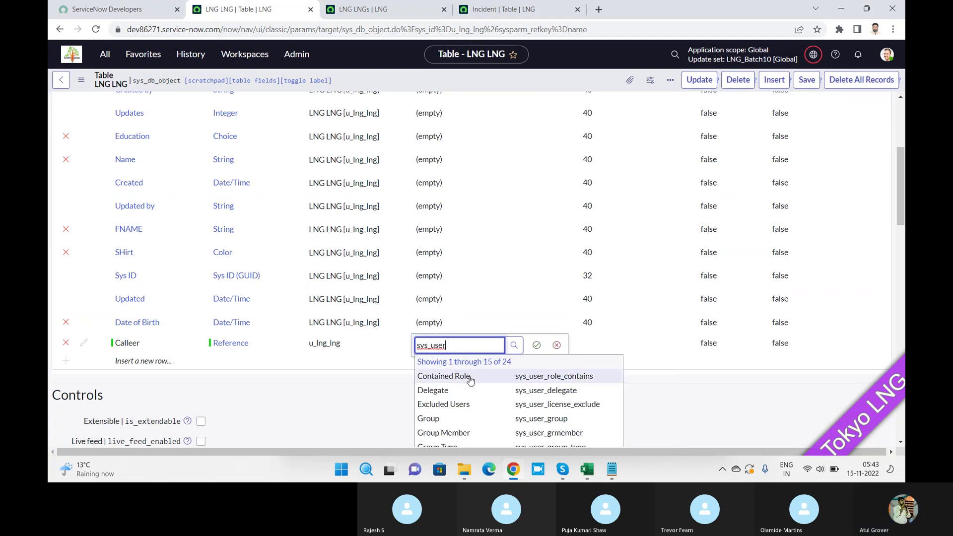
pyautogui.click(524, 419)
pyautogui.click(536, 346)
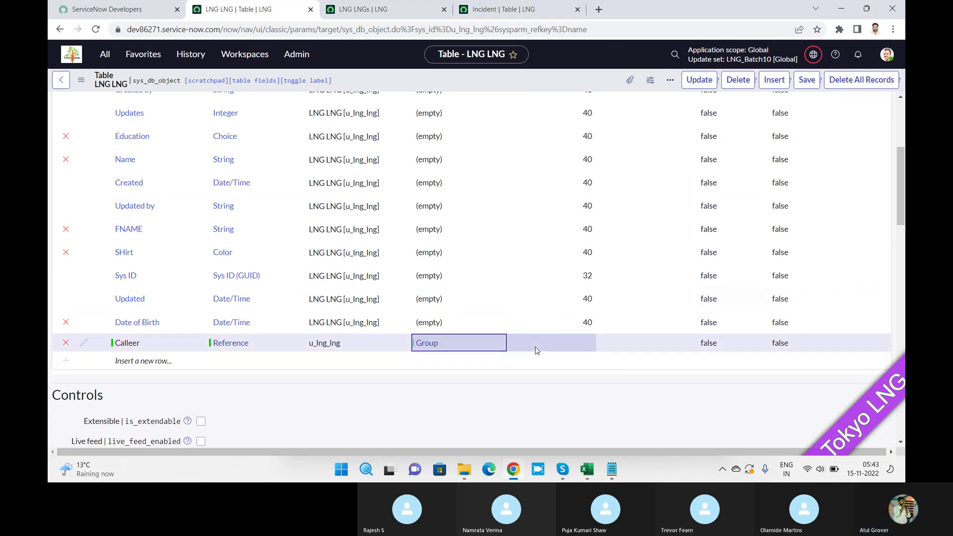
# Step: Set the Calleer column's max length to 80 and save the LNG LNG table
pyautogui.doubleClick(594, 343)
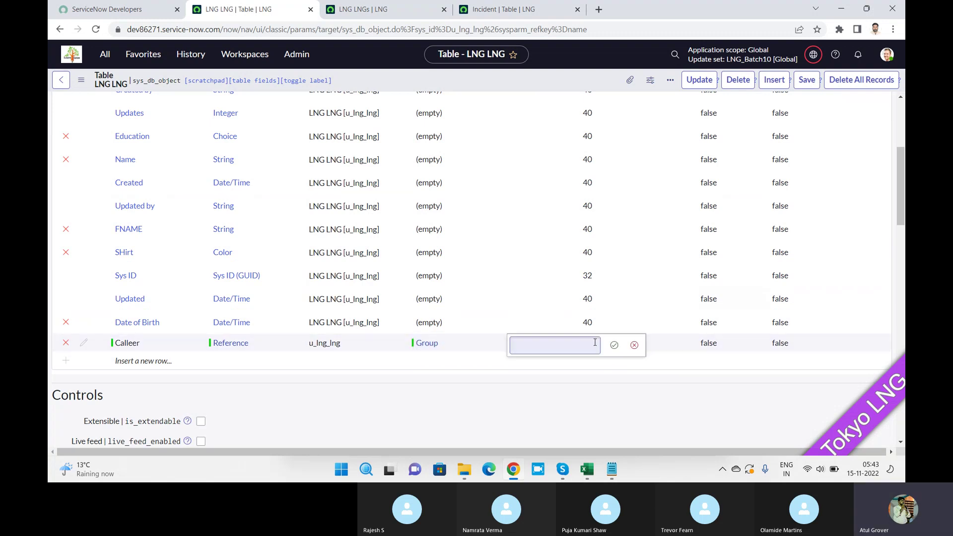
pyautogui.click(594, 342)
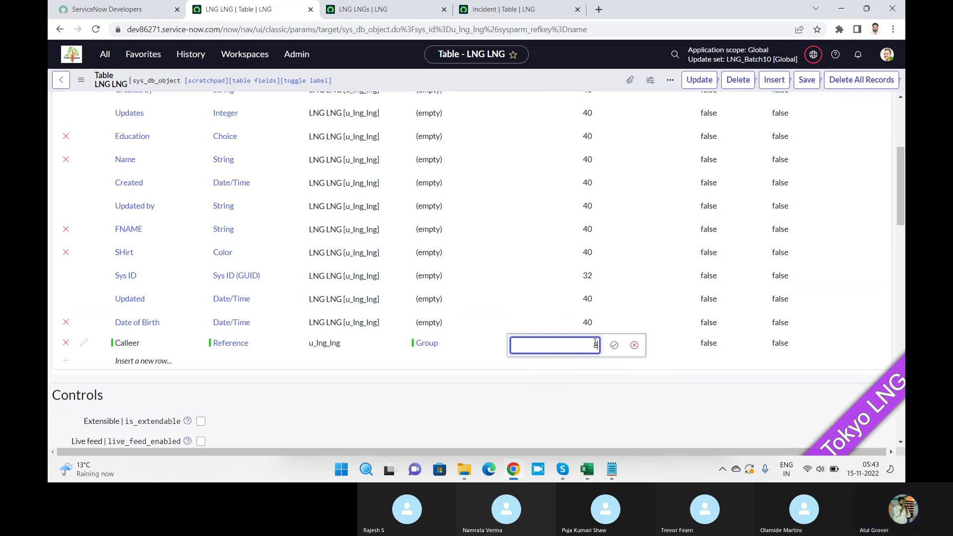
pyautogui.write('80')
pyautogui.click(615, 347)
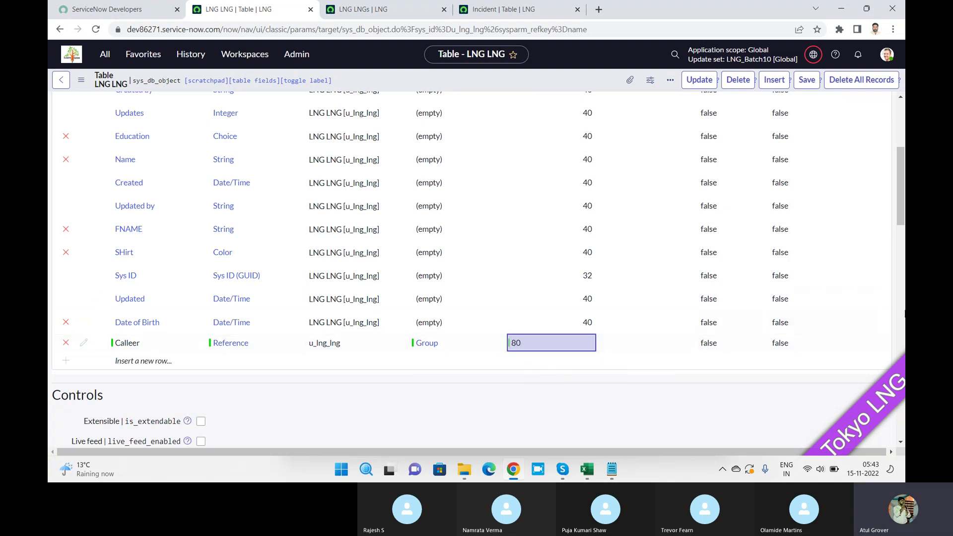
pyautogui.scroll(2, 903, 193)
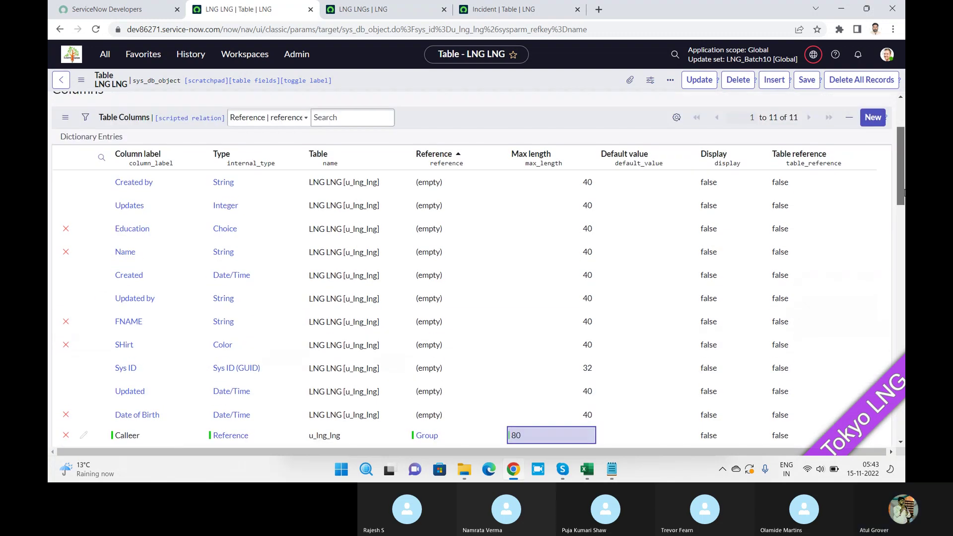
pyautogui.scroll(-1, 671, 394)
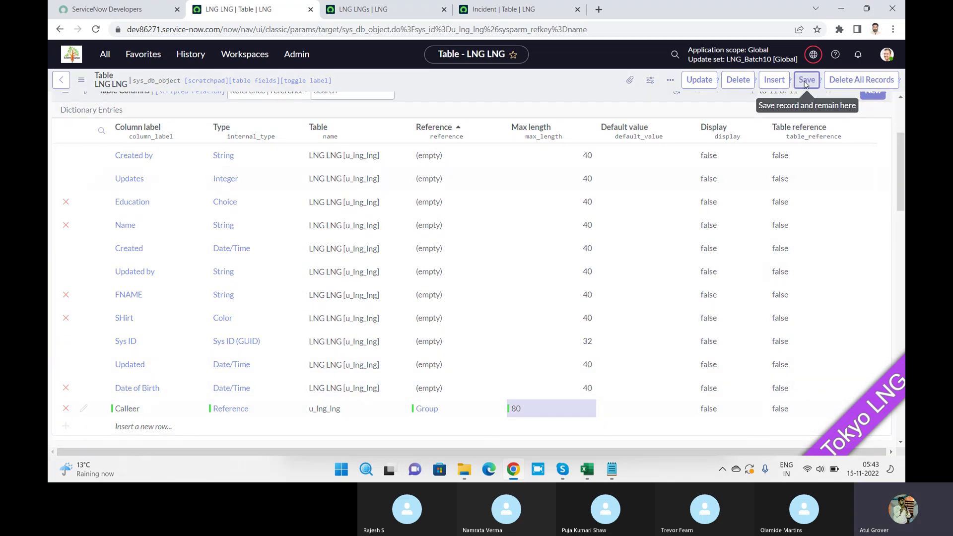
# Step: On a new LNG LNG record, list the groups offered for Calleer with the wildcard "**", and clear the field again
pyautogui.click(389, 6)
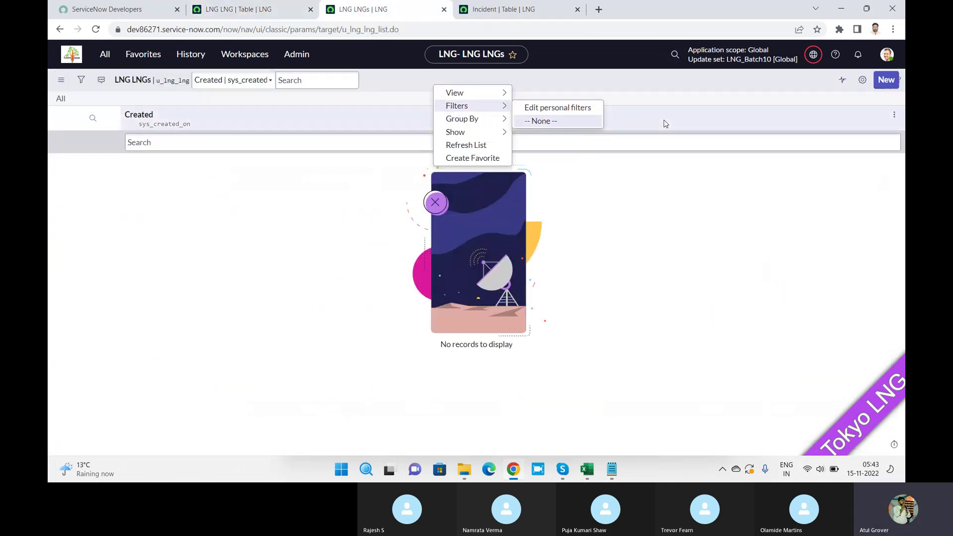
pyautogui.click(889, 81)
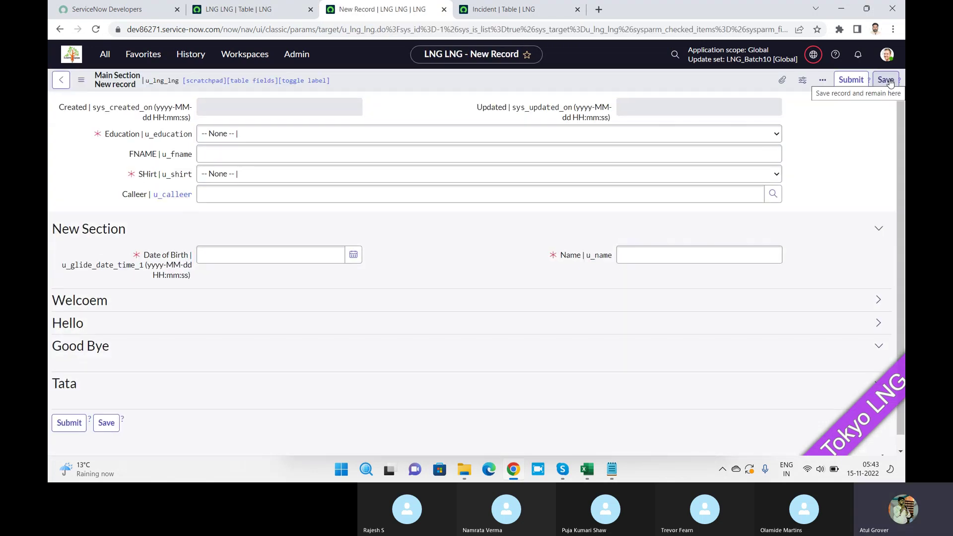
pyautogui.click(724, 155)
pyautogui.click(644, 198)
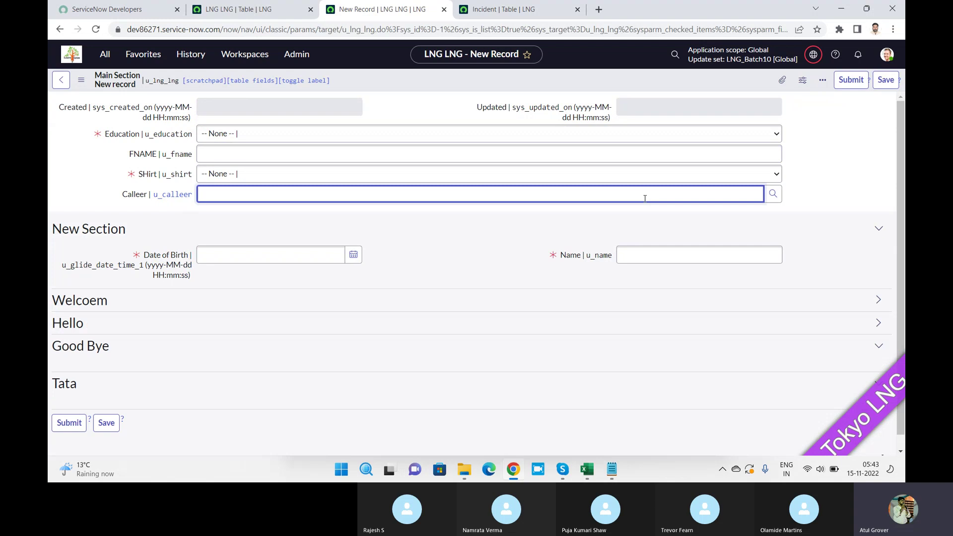
pyautogui.write('**')
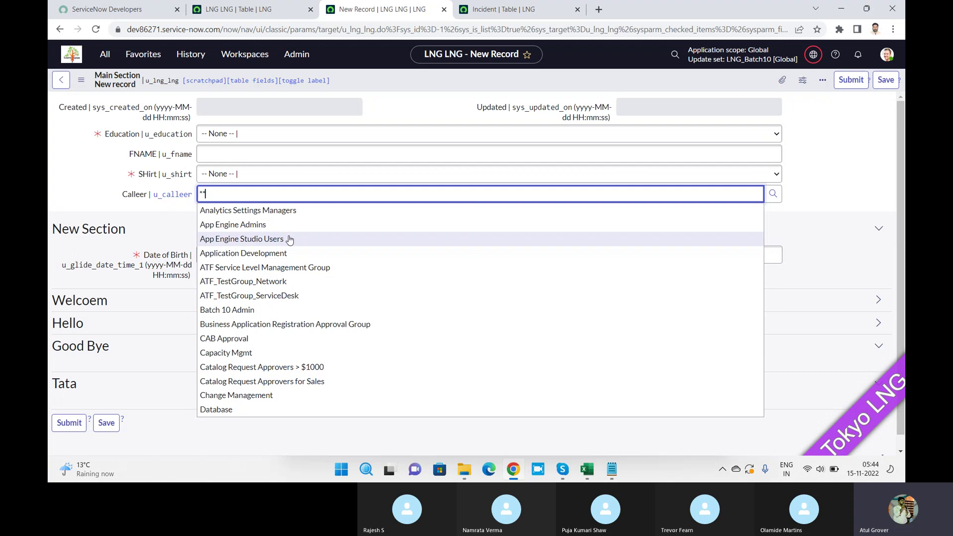
pyautogui.write('*')
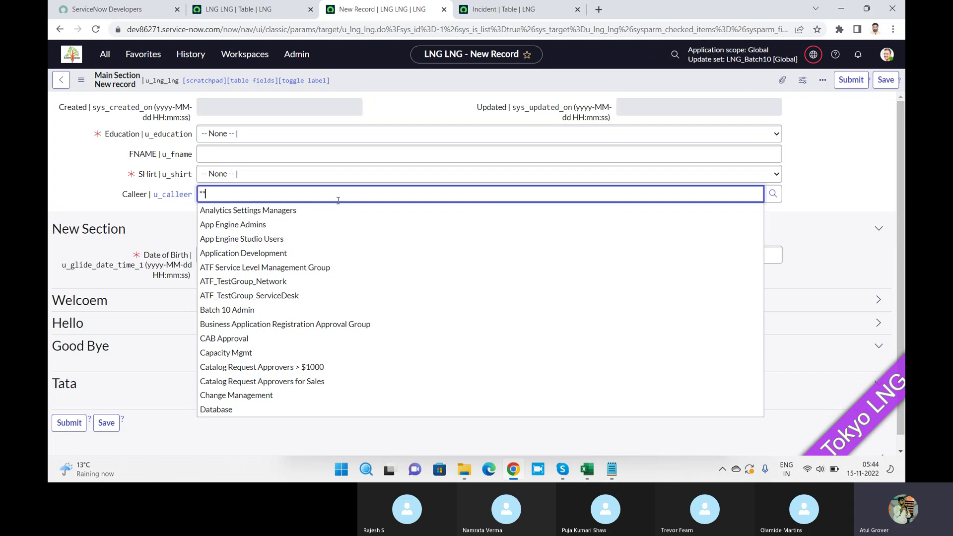
pyautogui.write('*')
pyautogui.click(131, 199)
pyautogui.click(257, 194)
pyautogui.press('BackSpace')
pyautogui.press('BackSpace')
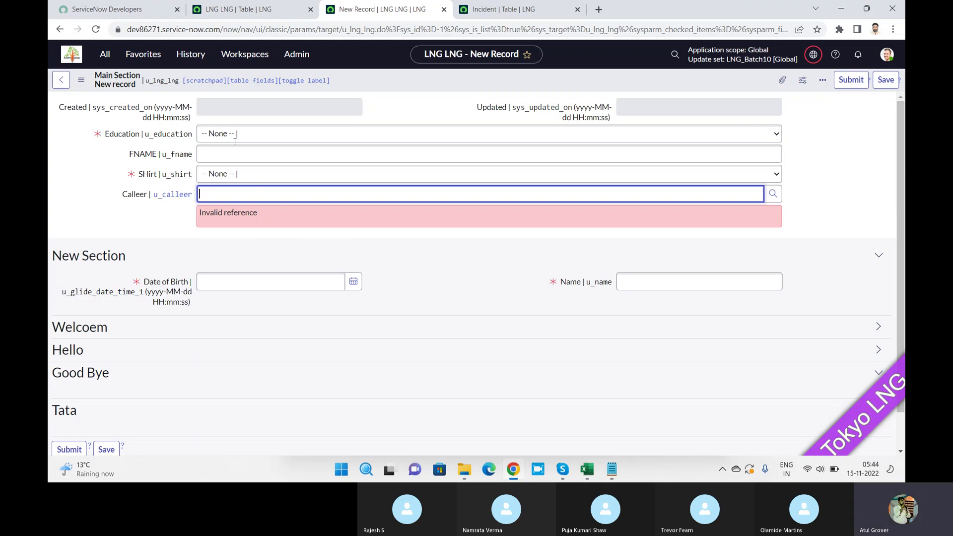
# Step: Return to the LNG LNG table's configuration and locate the Auto-number option among its controls
pyautogui.click(262, 8)
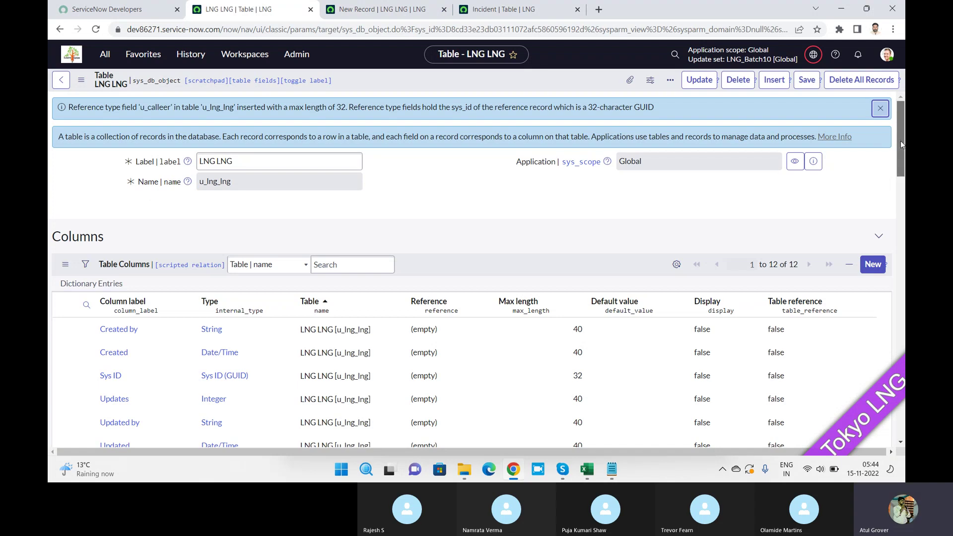
pyautogui.moveTo(900, 141); pyautogui.dragTo(903, 235)
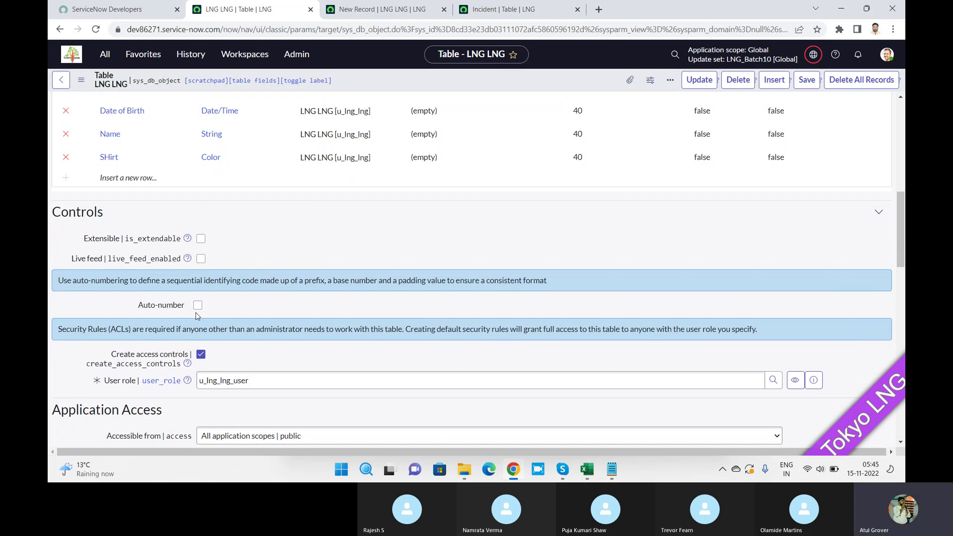
# Step: Replace the Incident table's configuration with a new incident form using incident.do, and examine its Number field
pyautogui.click(523, 12)
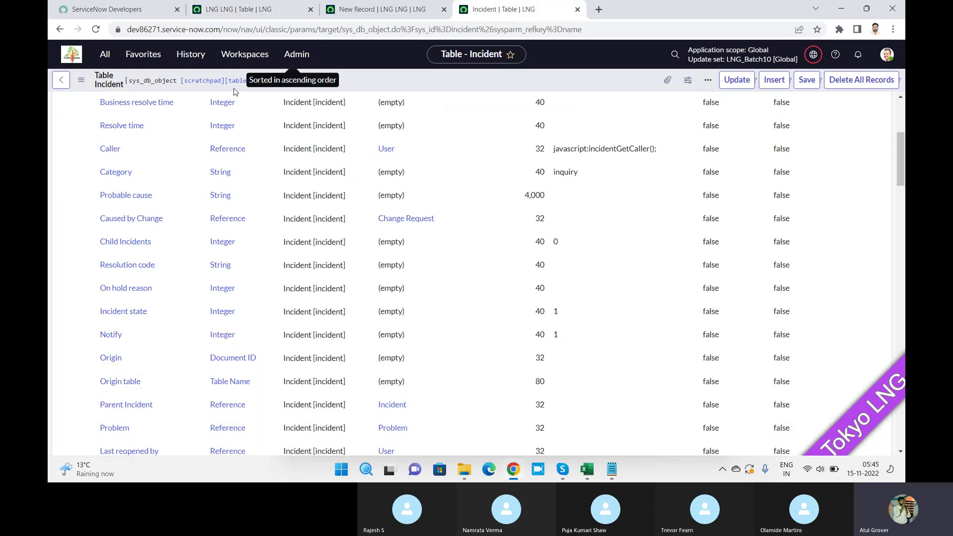
pyautogui.moveTo(900, 159); pyautogui.dragTo(899, 124)
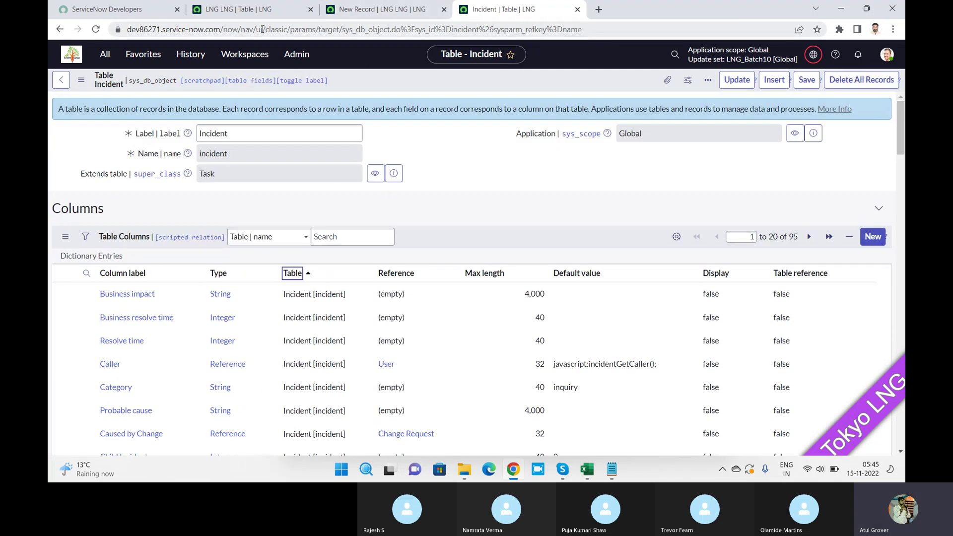
pyautogui.moveTo(223, 29); pyautogui.dragTo(608, 29)
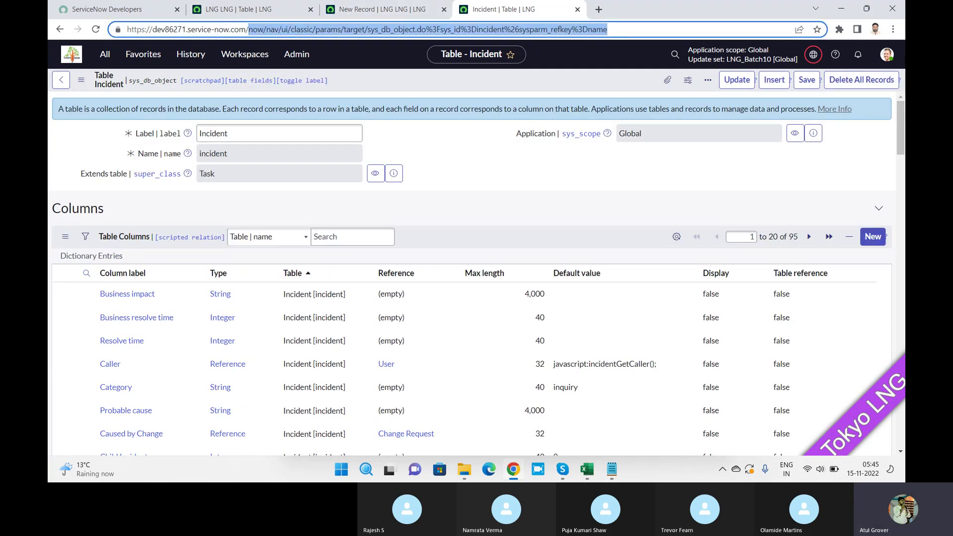
pyautogui.write('incident.do')
pyautogui.press('Return')
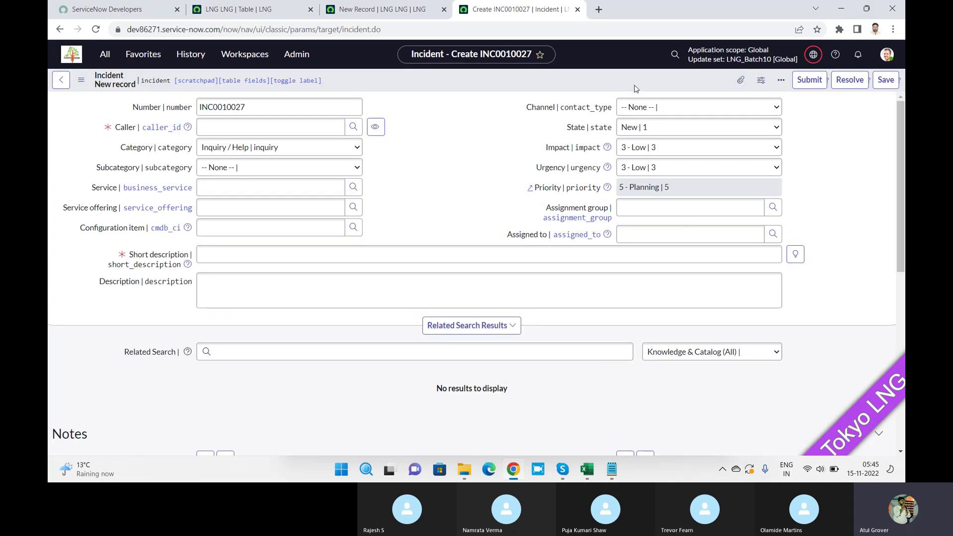
pyautogui.click(308, 110)
pyautogui.doubleClick(309, 107)
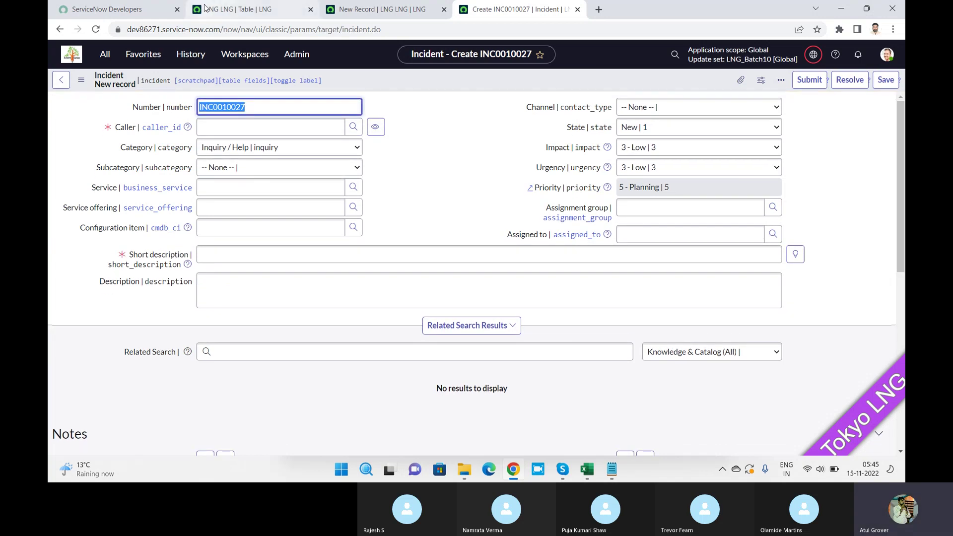
# Step: Enable auto-numbering on the LNG LNG table with the default prefix, number and digit count, and save the table
pyautogui.click(243, 15)
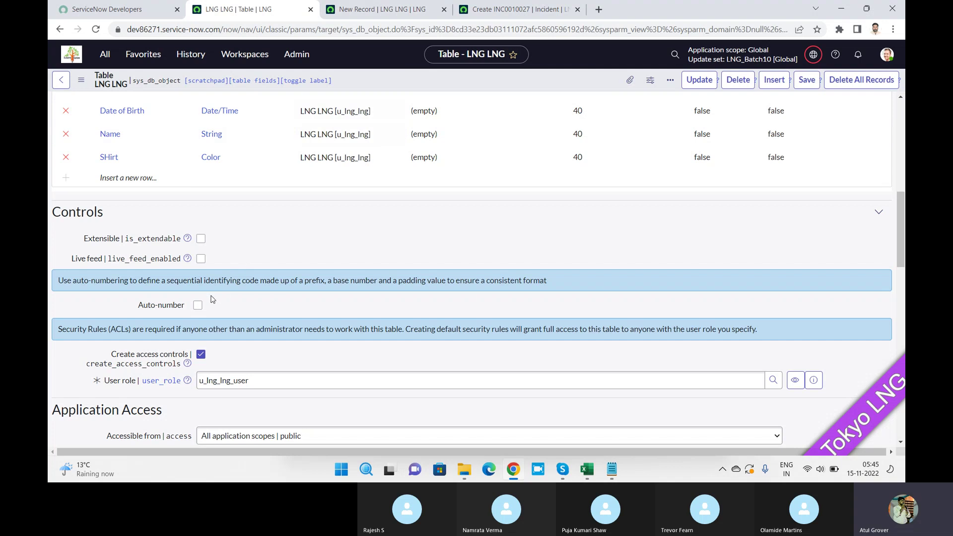
pyautogui.click(198, 305)
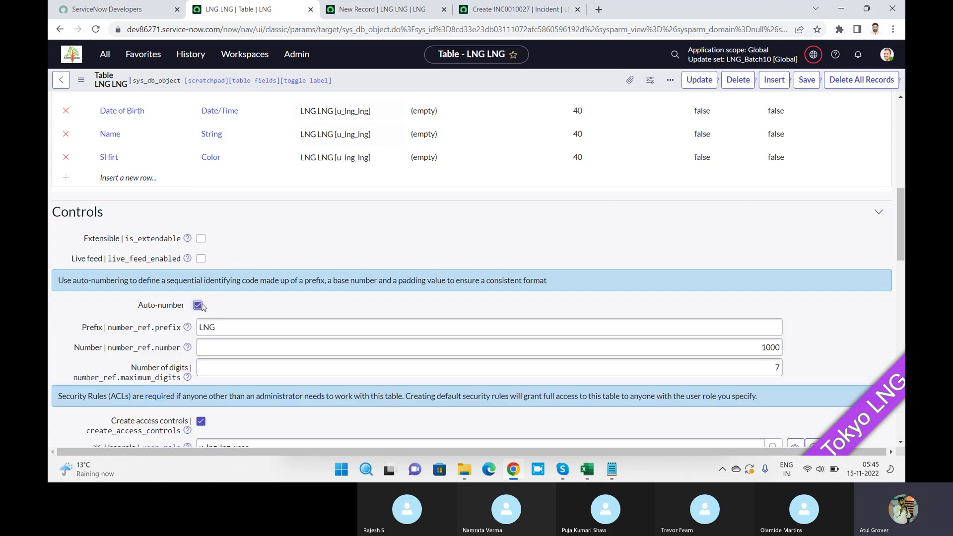
pyautogui.click(229, 327)
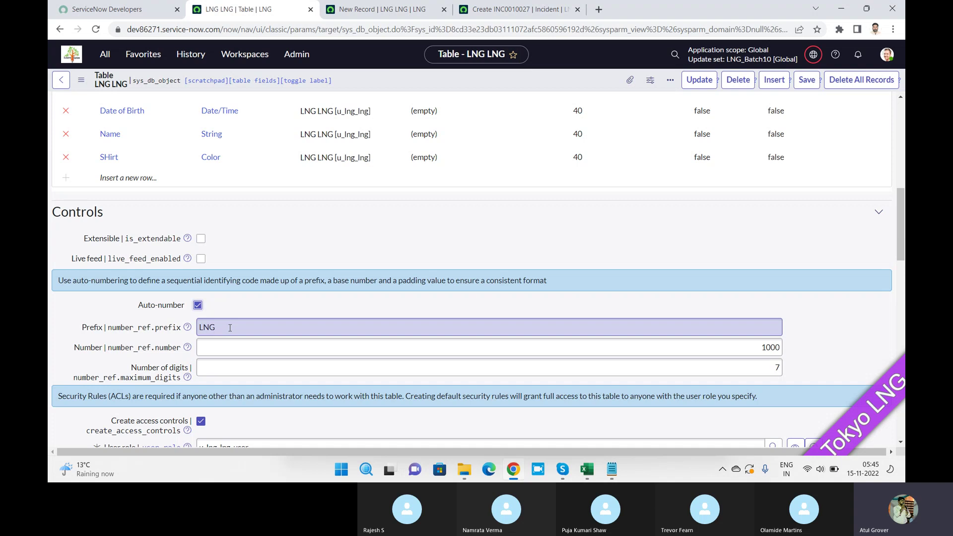
pyautogui.click(765, 364)
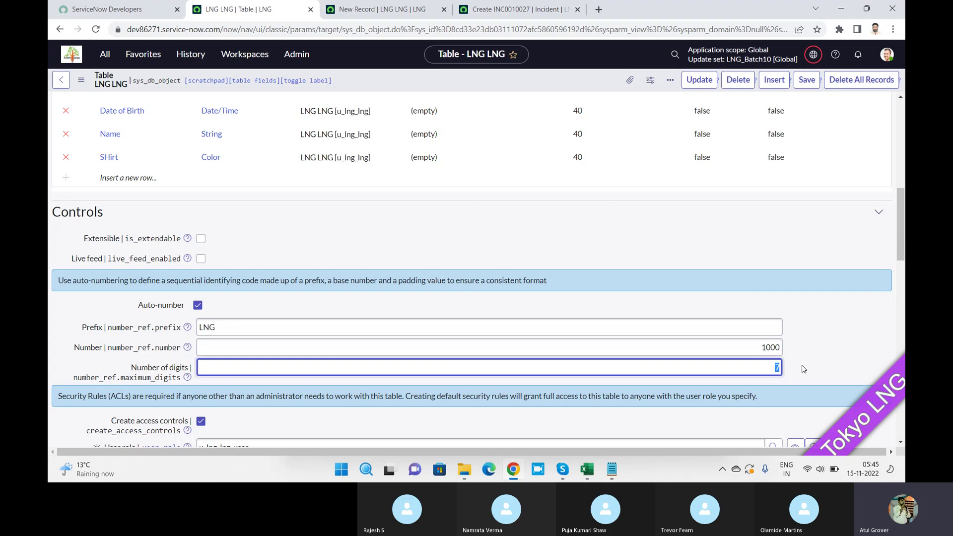
pyautogui.doubleClick(747, 346)
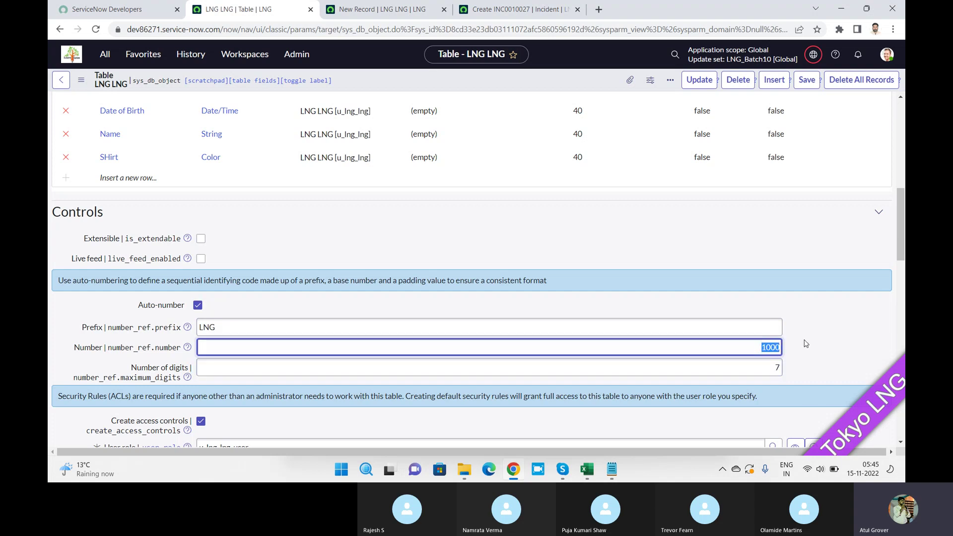
pyautogui.click(805, 83)
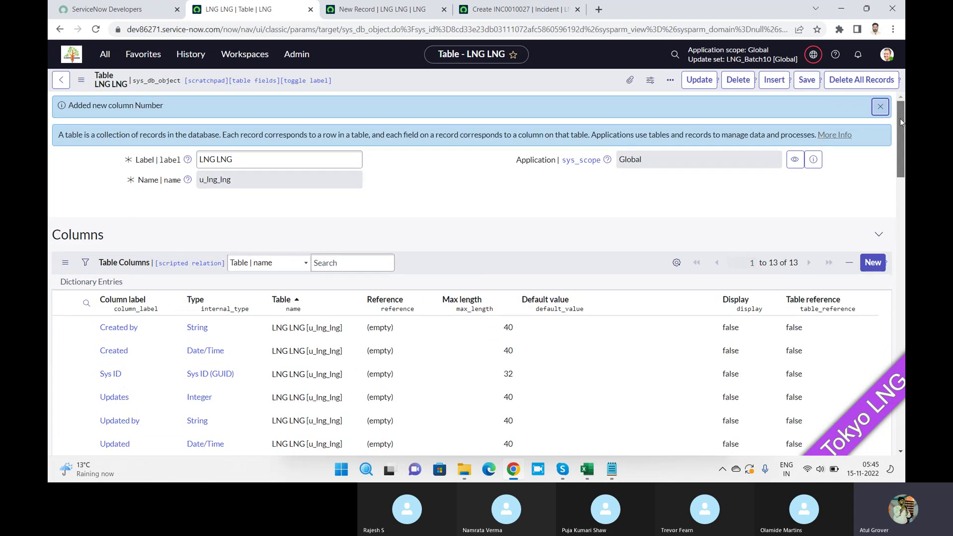
# Step: Check the LNG LNG table's Number column, and reload the new LNG LNG record to examine its generated number
pyautogui.moveTo(900, 118); pyautogui.dragTo(893, 182)
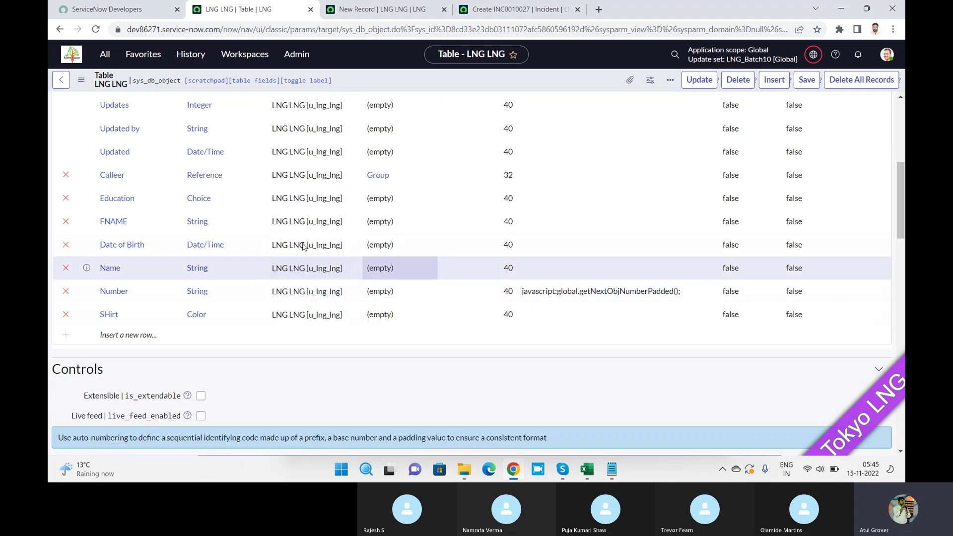
pyautogui.click(377, 9)
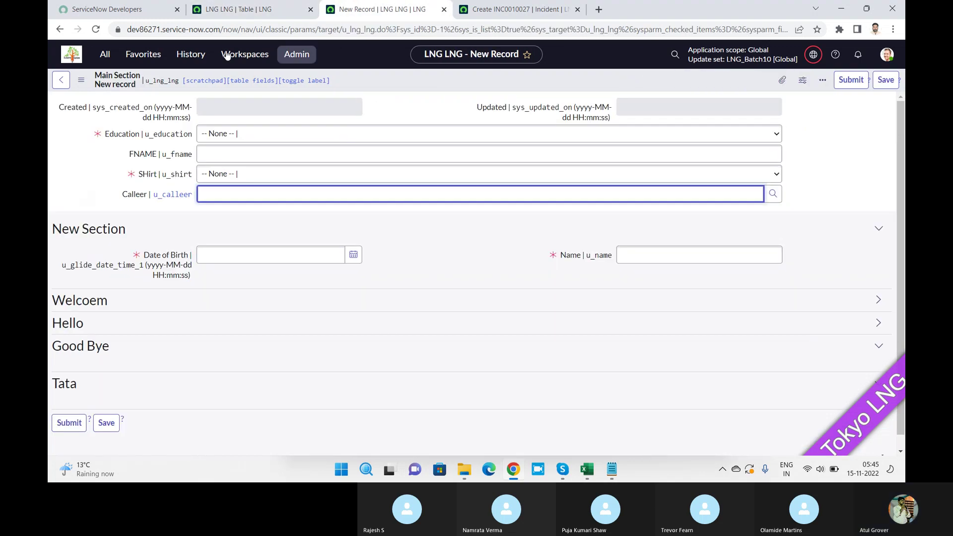
pyautogui.click(96, 31)
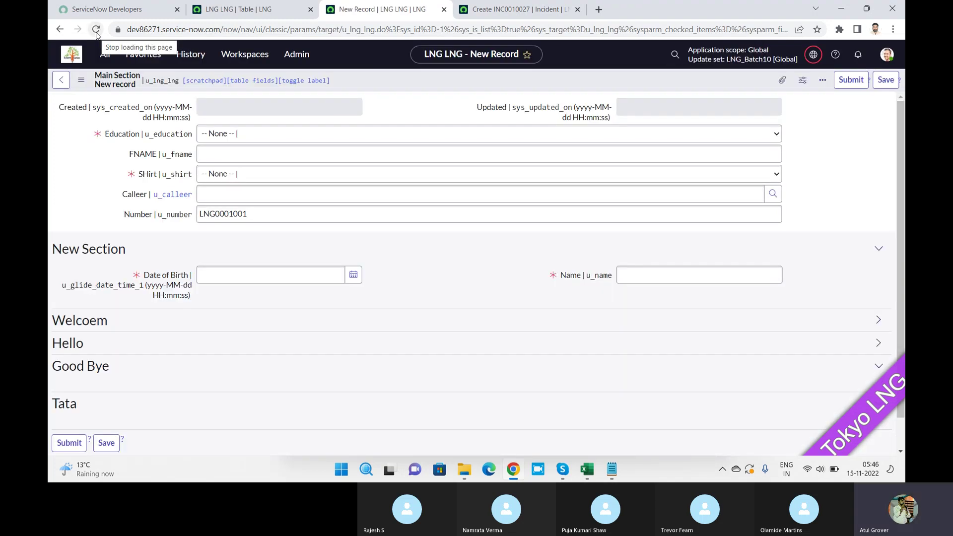
pyautogui.click(285, 212)
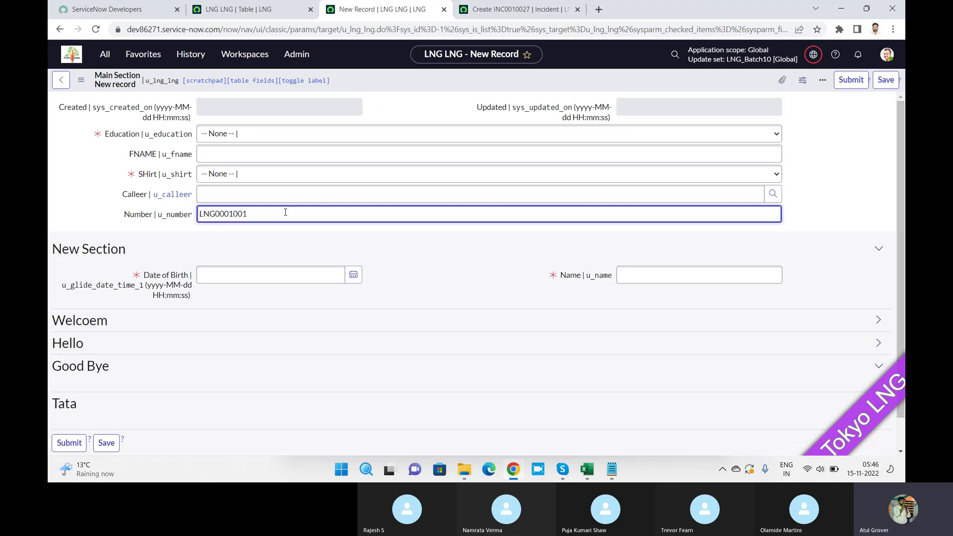
pyautogui.moveTo(285, 212); pyautogui.dragTo(144, 225)
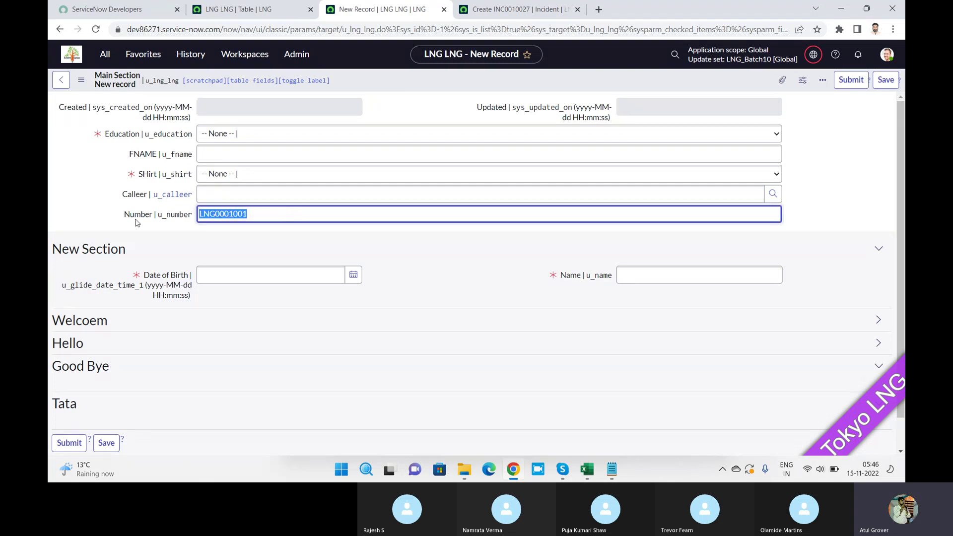
# Step: Change the LNG LNG table's auto-number prefix to BTCH
pyautogui.click(244, 9)
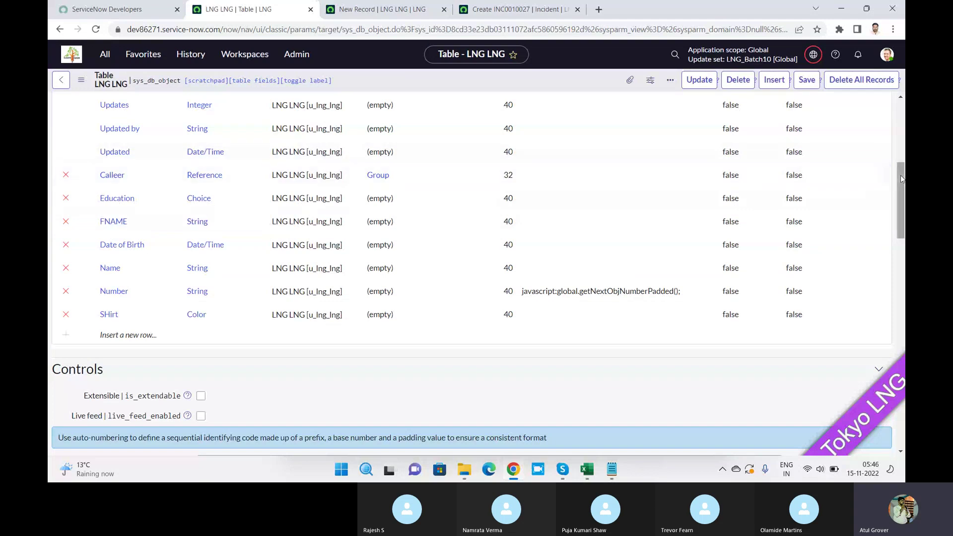
pyautogui.scroll(-5, 752, 209)
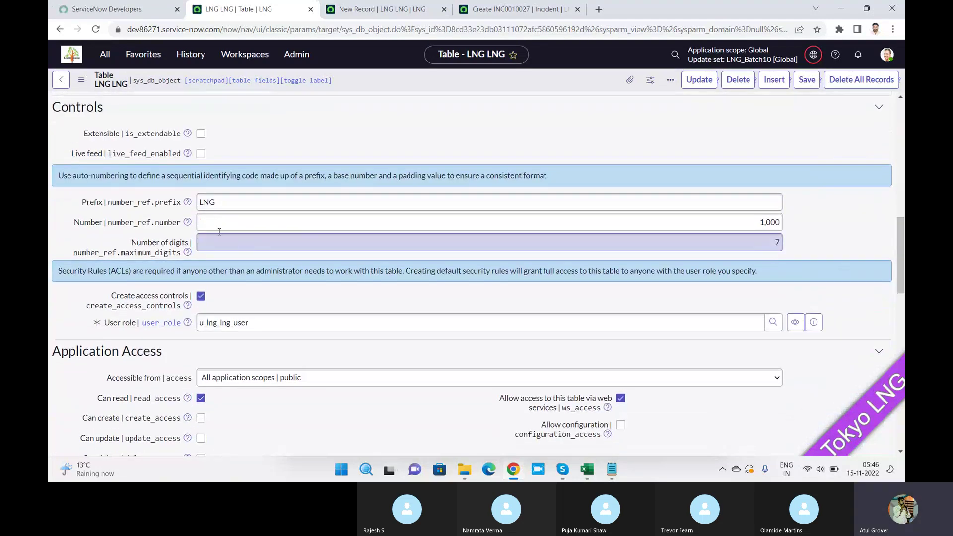
pyautogui.click(224, 208)
pyautogui.press('BackSpace')
pyautogui.press('BackSpace')
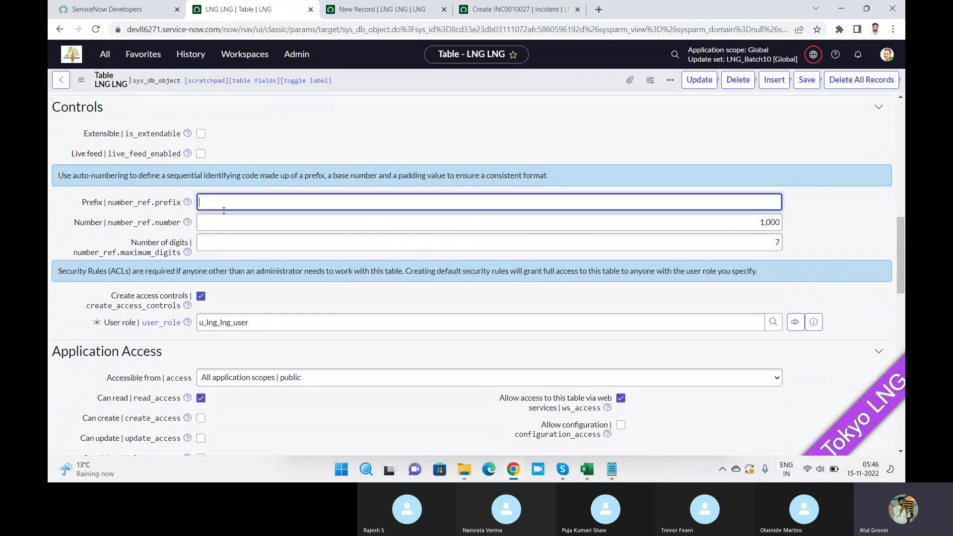
pyautogui.write('BTC')
pyautogui.press('BackSpace')
pyautogui.press('BackSpace')
pyautogui.write('A')
pyautogui.press('BackSpace')
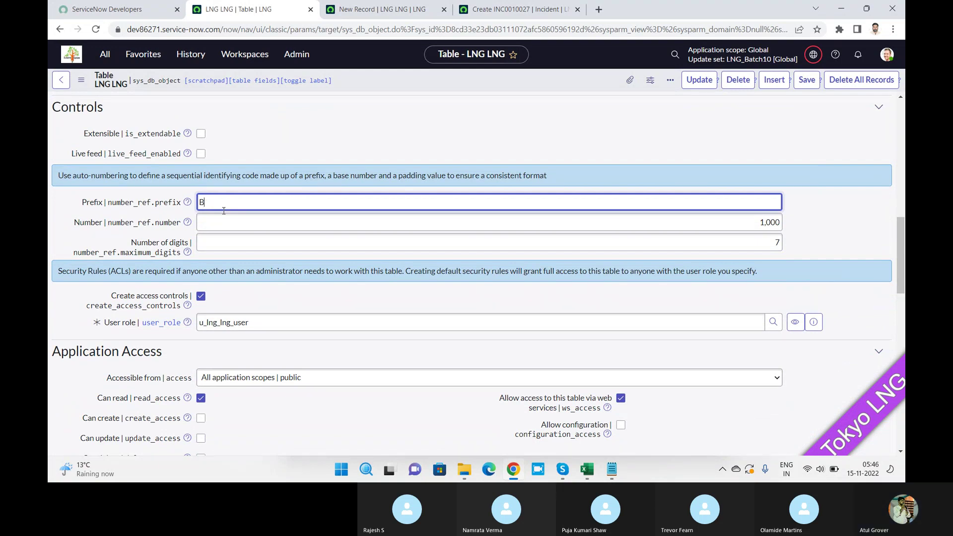
pyautogui.write('TCH')
# Step: Set the auto-number's starting number to 1 and its number of digits to 20, and save the LNG LNG table
pyautogui.doubleClick(779, 222)
pyautogui.click(780, 221)
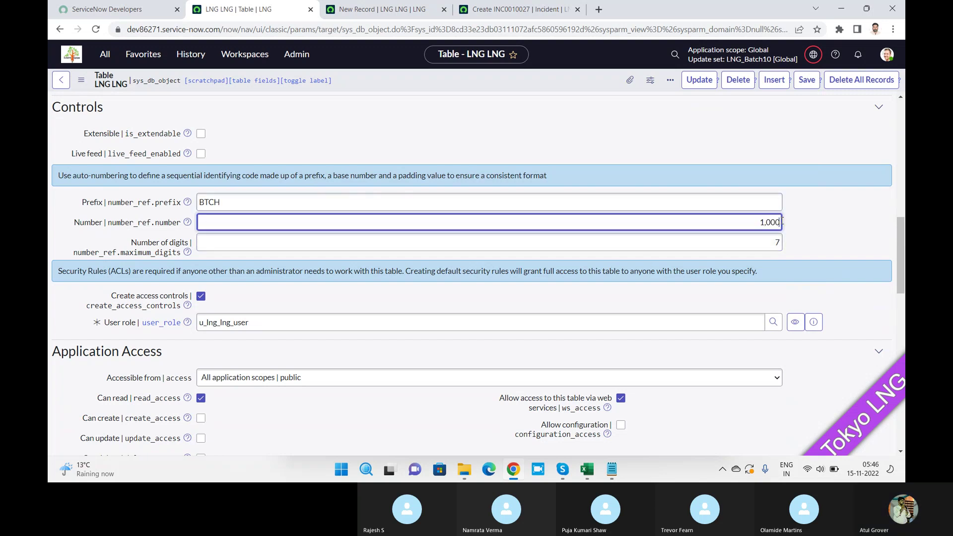
pyautogui.write('000')
pyautogui.click(778, 243)
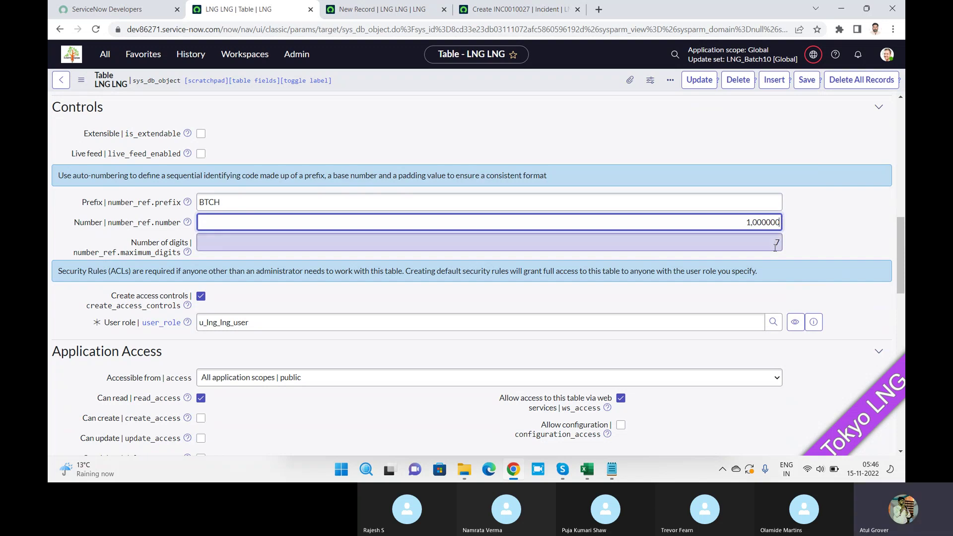
pyautogui.doubleClick(777, 243)
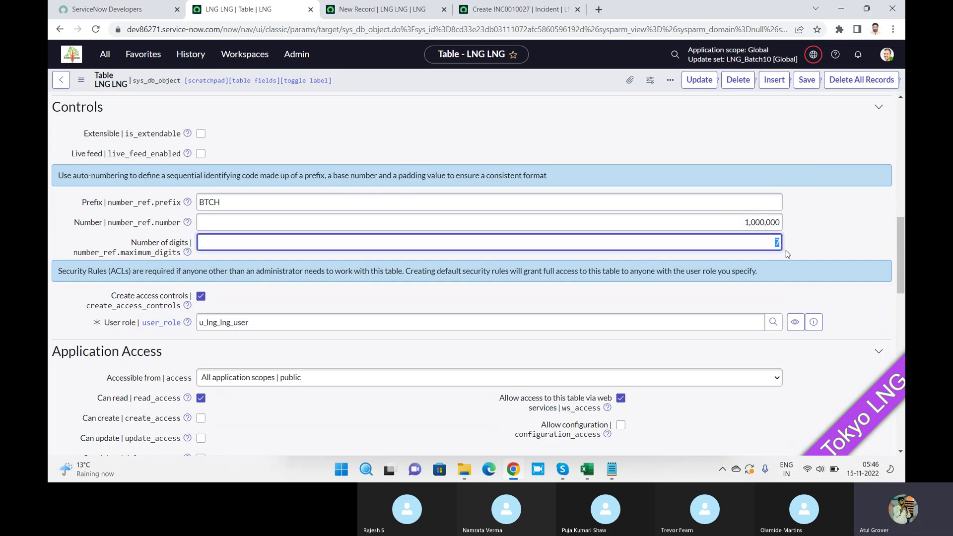
pyautogui.hotkey('shift', 'Tab')
pyautogui.write('1')
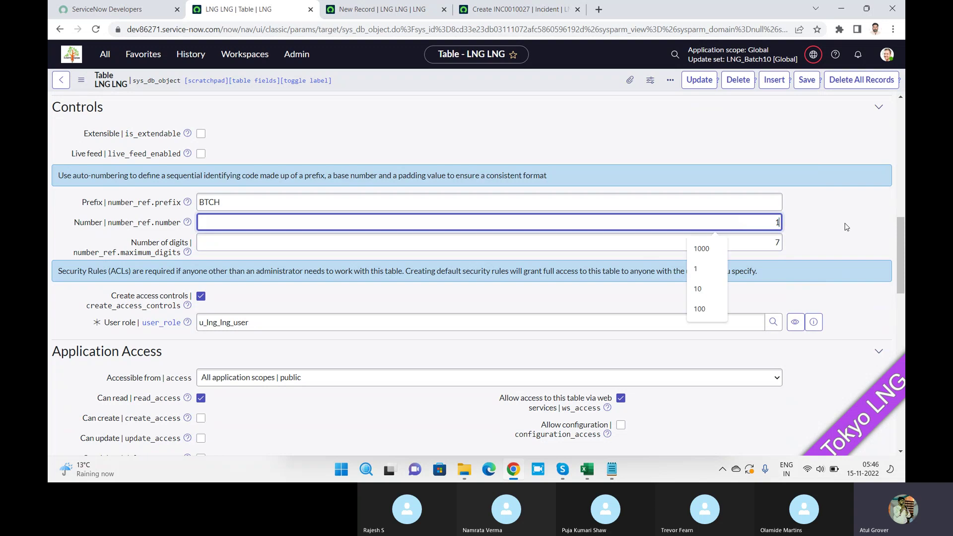
pyautogui.doubleClick(781, 244)
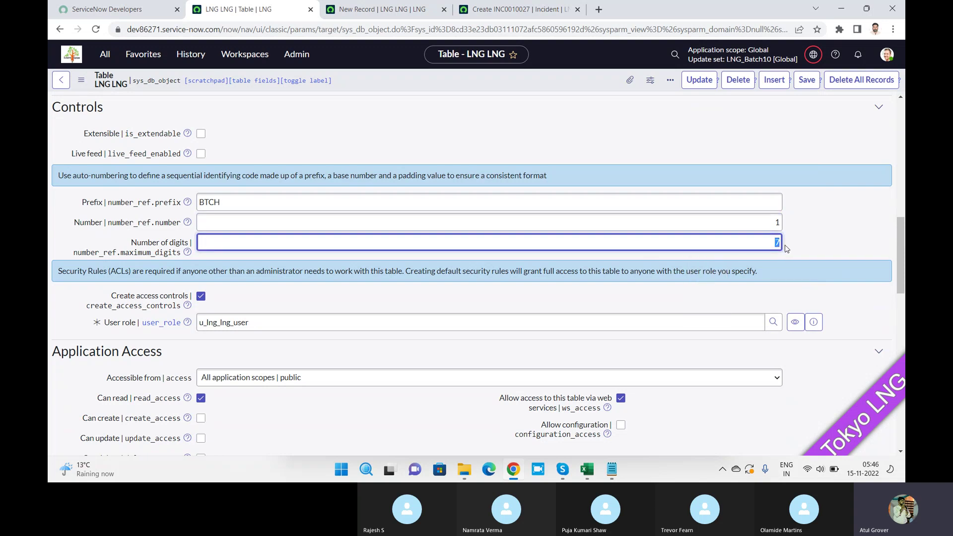
pyautogui.write('20')
pyautogui.click(807, 81)
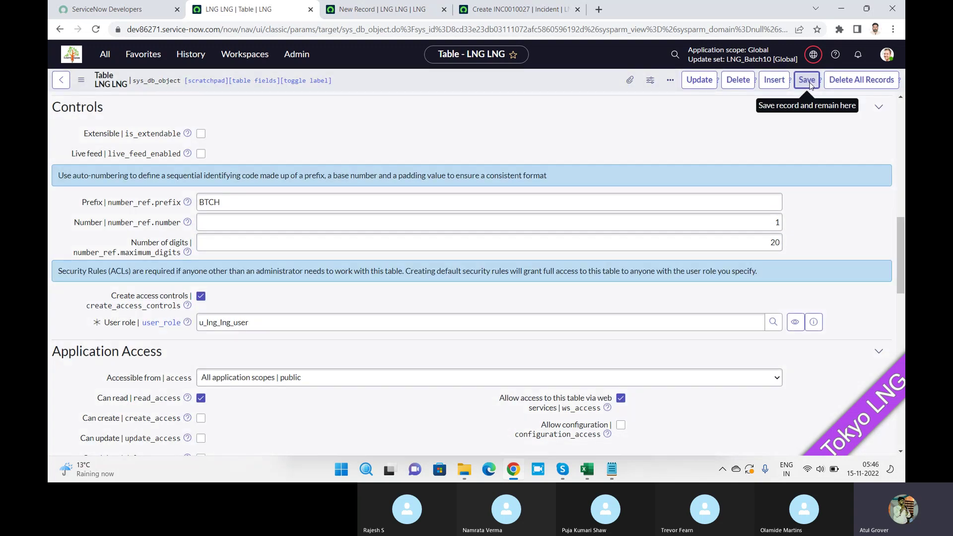
# Step: Reload the new LNG LNG record and examine the number generated with the revised auto-number format
pyautogui.click(403, 10)
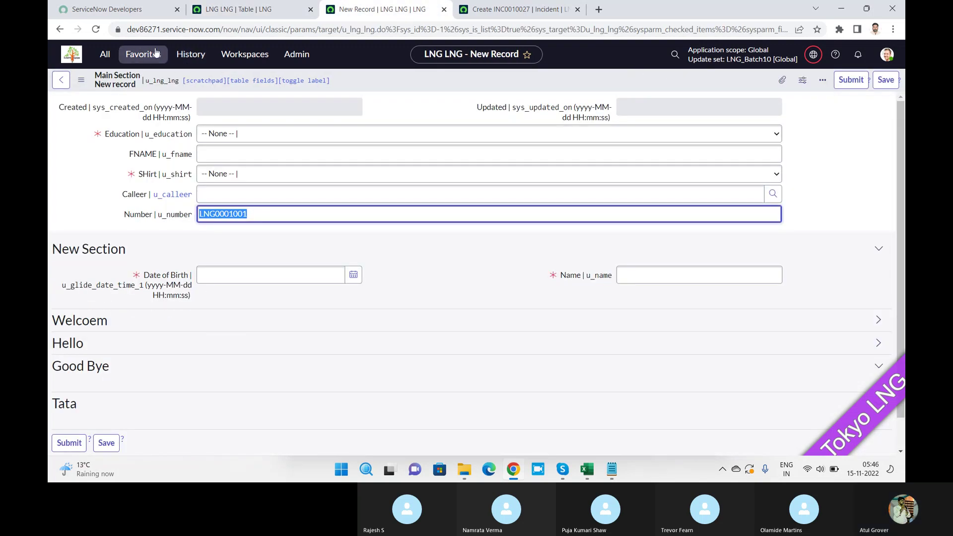
pyautogui.click(96, 30)
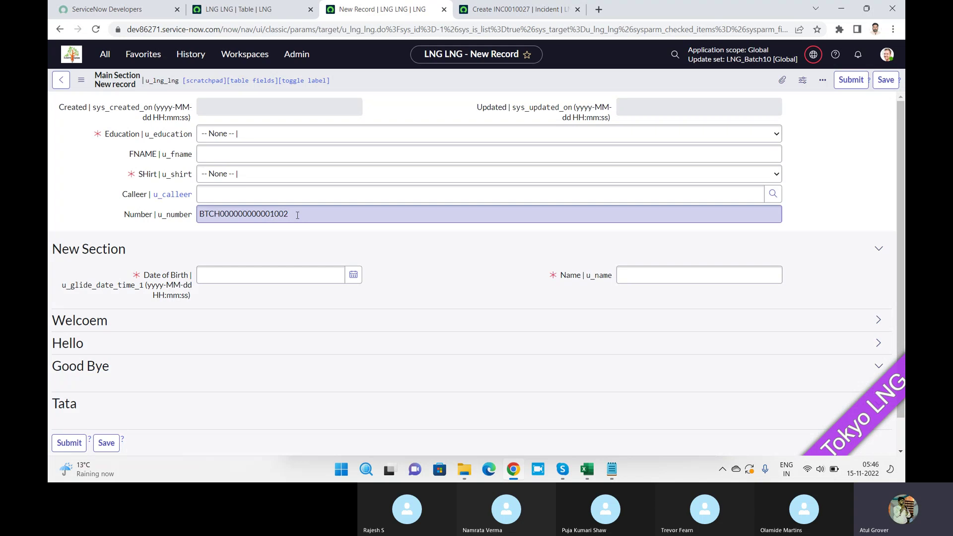
pyautogui.doubleClick(310, 214)
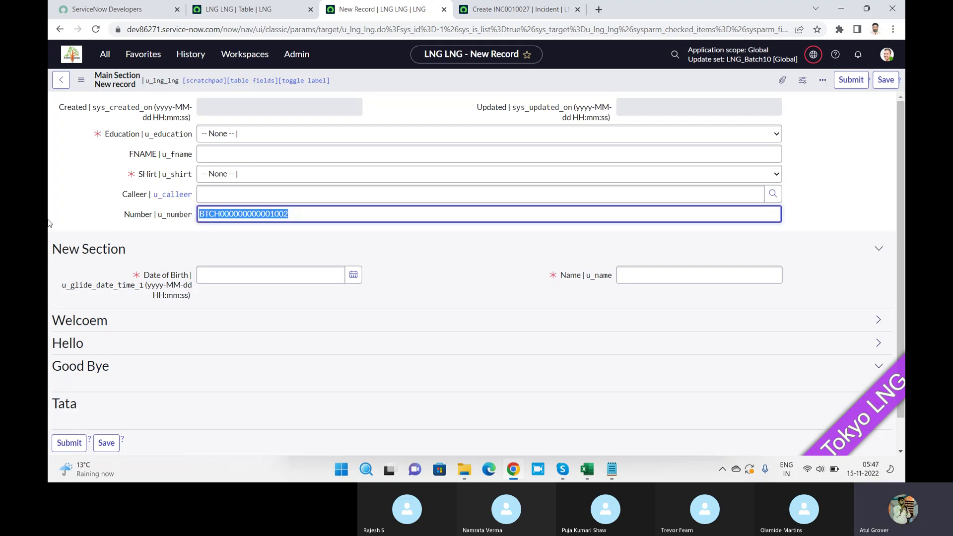
# Step: Set the LNG LNG table's auto-number start to 1000 with 7 digits, and mark the table as extensible
pyautogui.hotkey('ctrl', 'pageup')
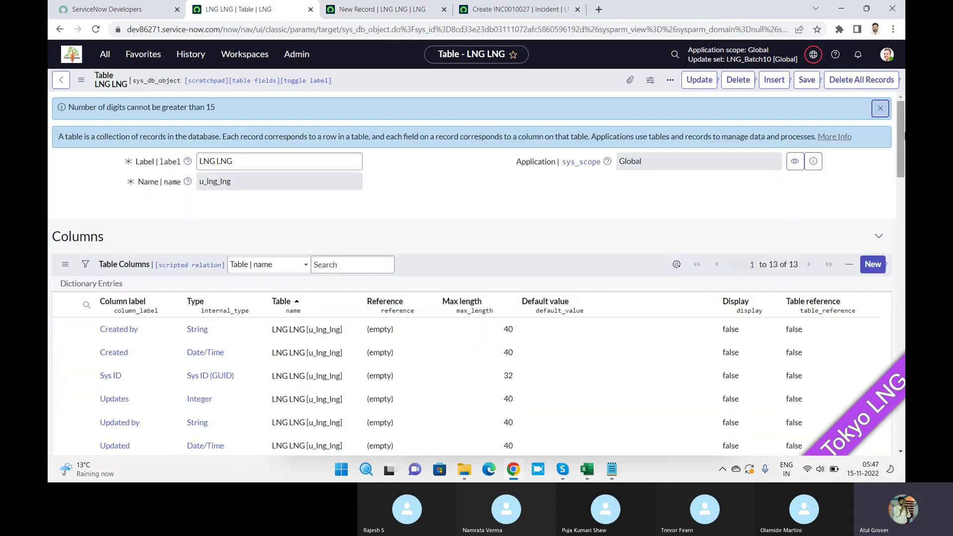
pyautogui.moveTo(903, 135); pyautogui.dragTo(904, 242)
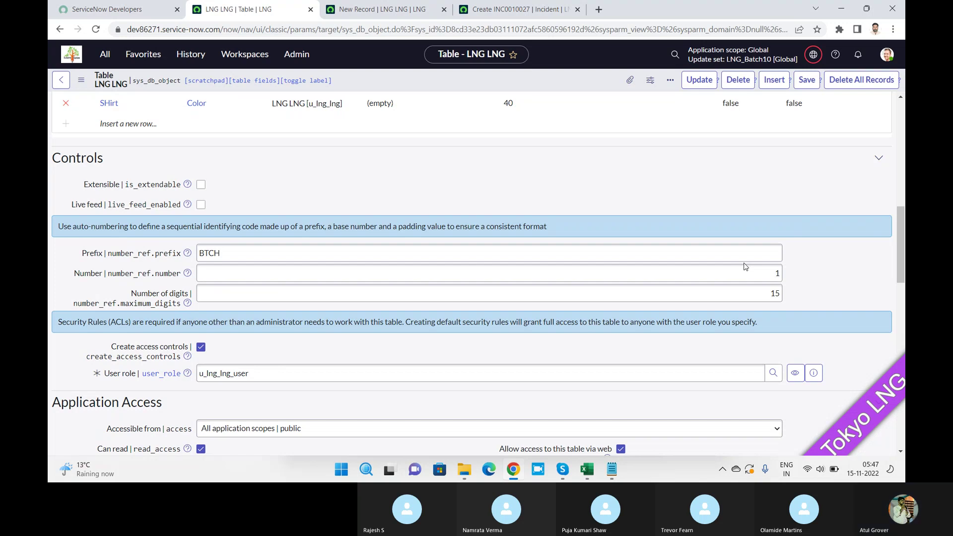
pyautogui.click(756, 273)
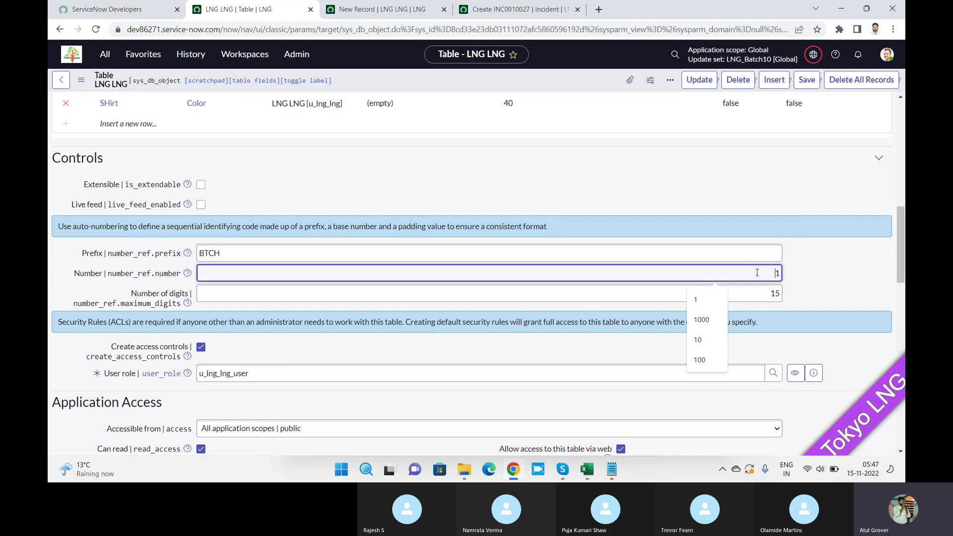
pyautogui.write('1000')
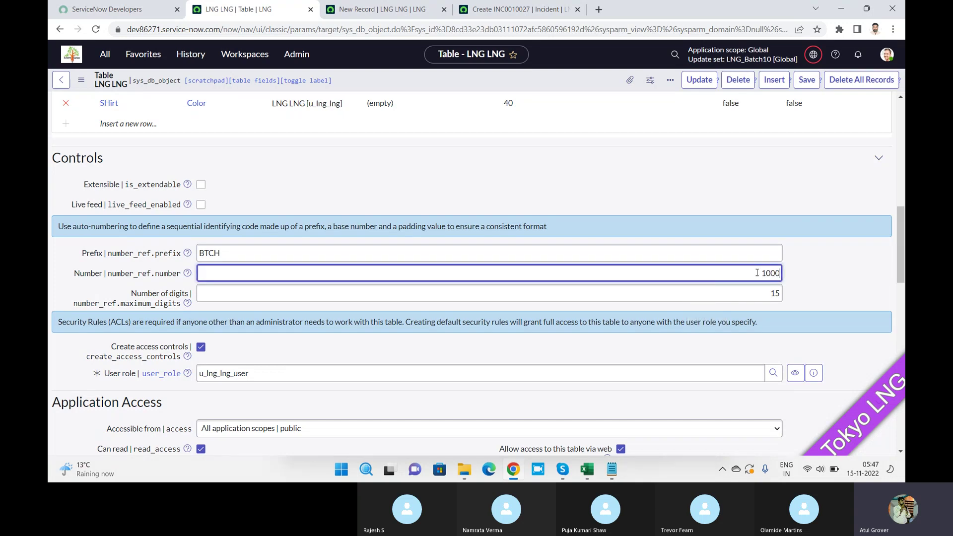
pyautogui.click(773, 293)
pyautogui.press('BackSpace')
pyautogui.press('BackSpace')
pyautogui.write('7')
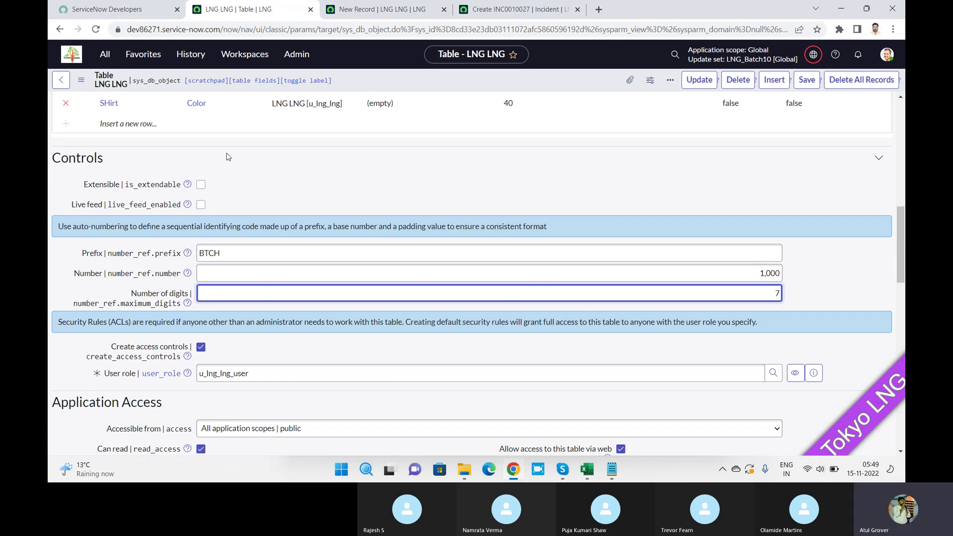
pyautogui.click(201, 184)
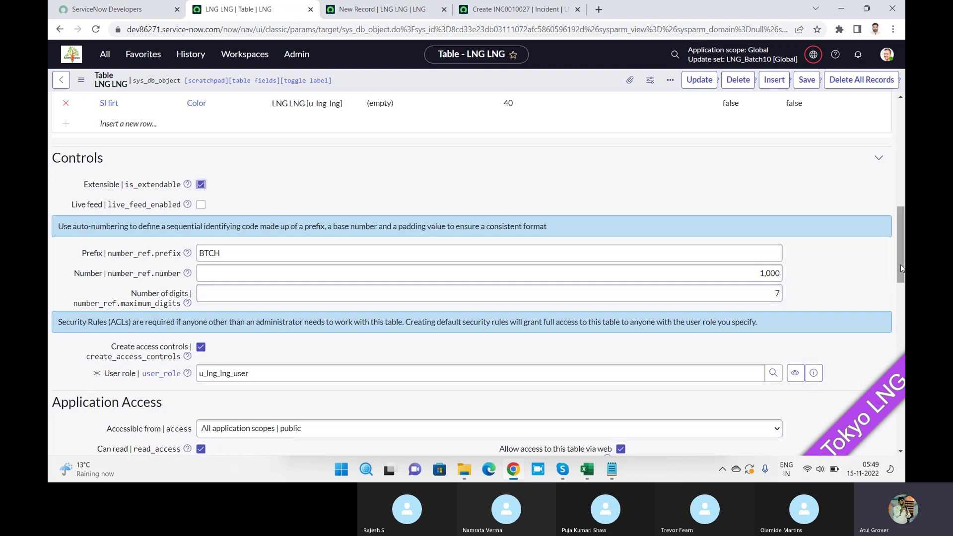
# Step: Review the LNG LNG table's access control user role and Application Access settings, and switch to the Skype call
pyautogui.scroll(-5, 461, 172)
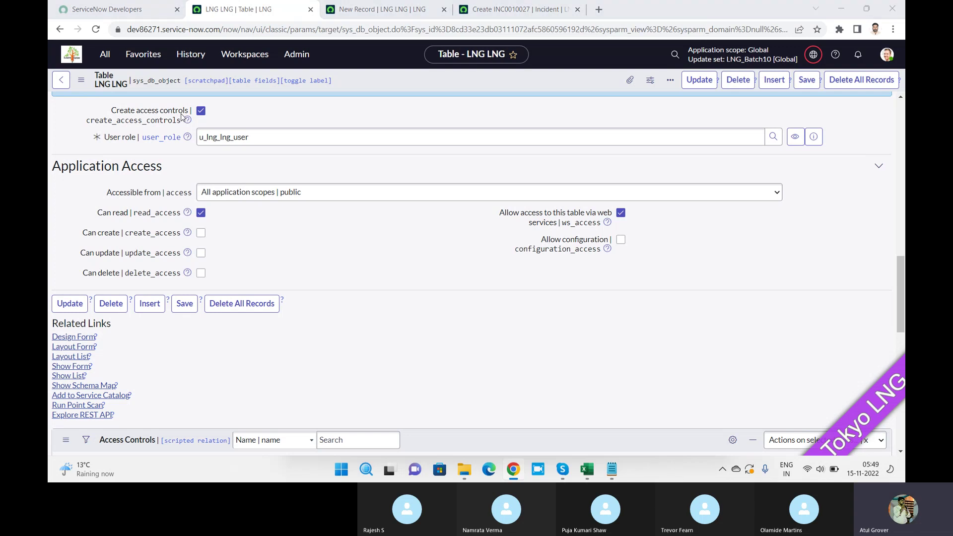
pyautogui.hotkey('alt', 'Tab')
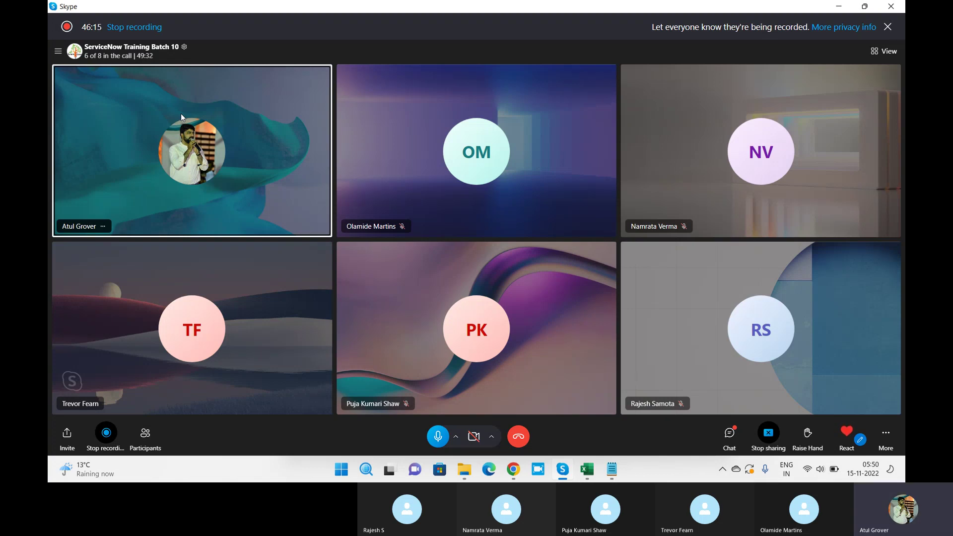
pyautogui.hotkey('alt', 'Tab')
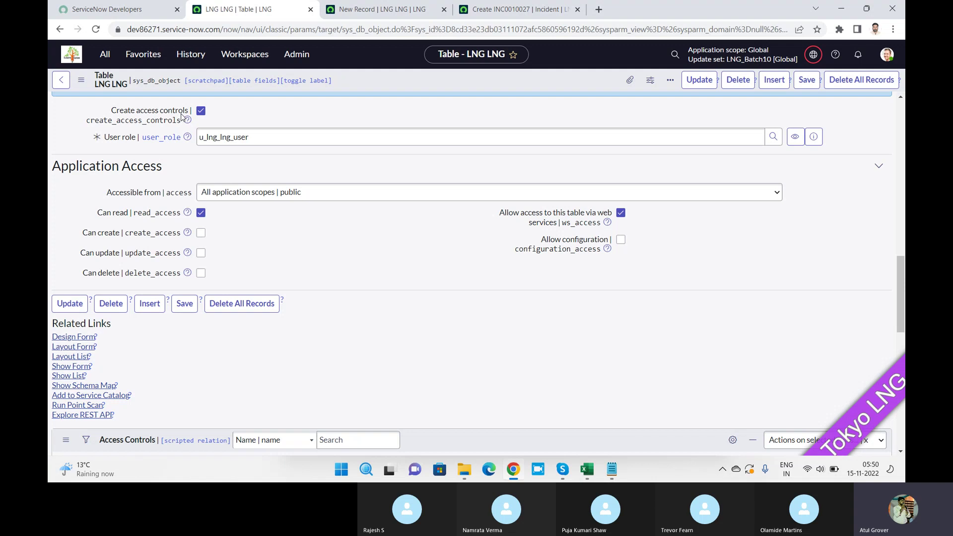
pyautogui.press('Tab')
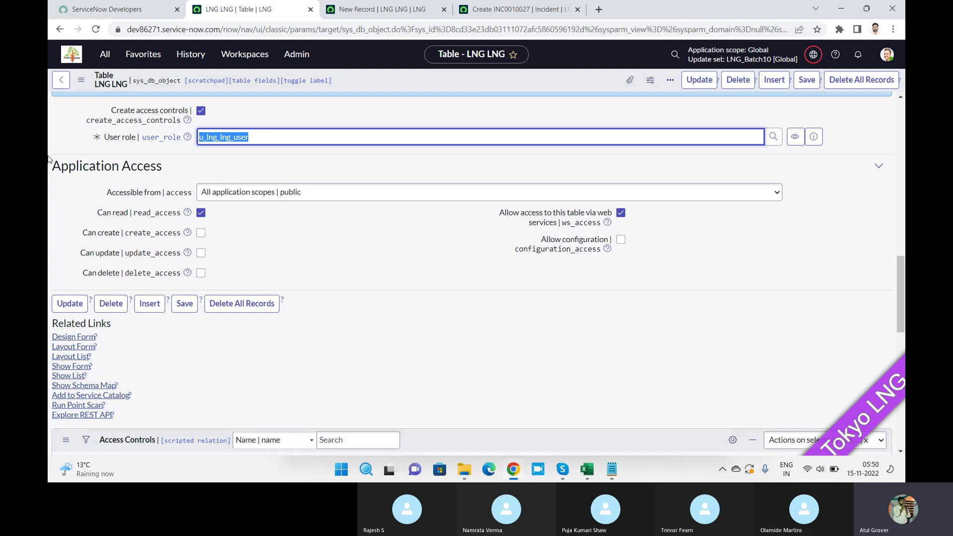
pyautogui.hotkey('alt', 'Tab')
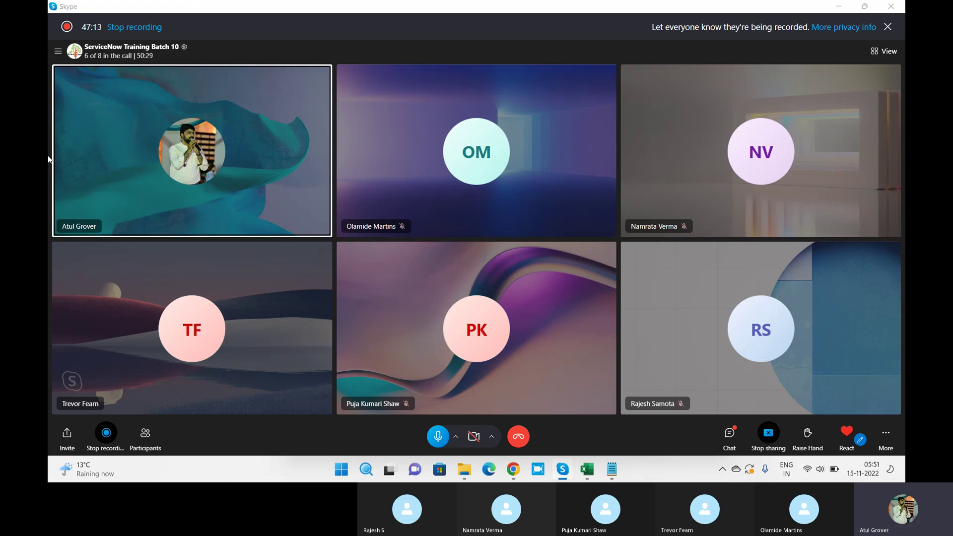
# Step: Switch back to ServiceNow and set the LNG LNG table's access control user role to admin, keeping the new value
pyautogui.hotkey('alt', 'Tab')
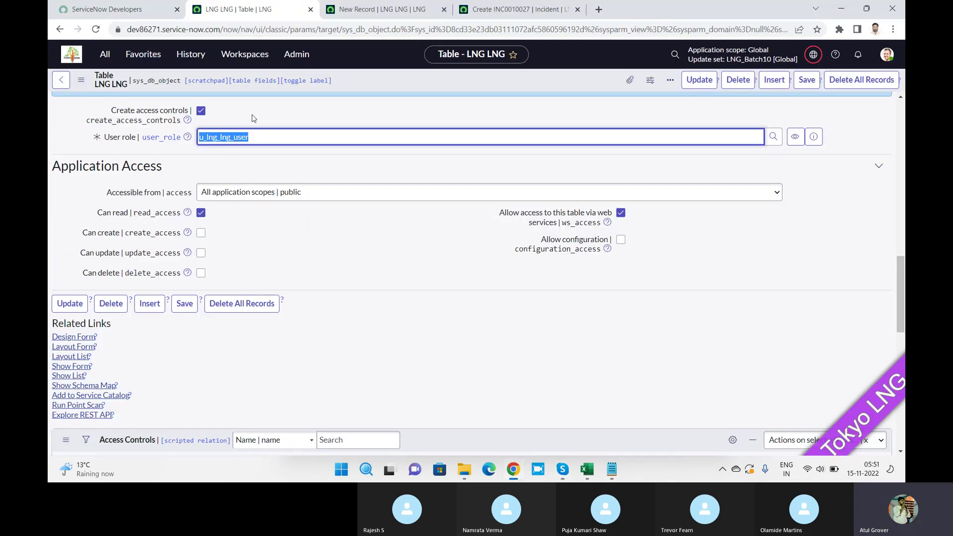
pyautogui.click(254, 134)
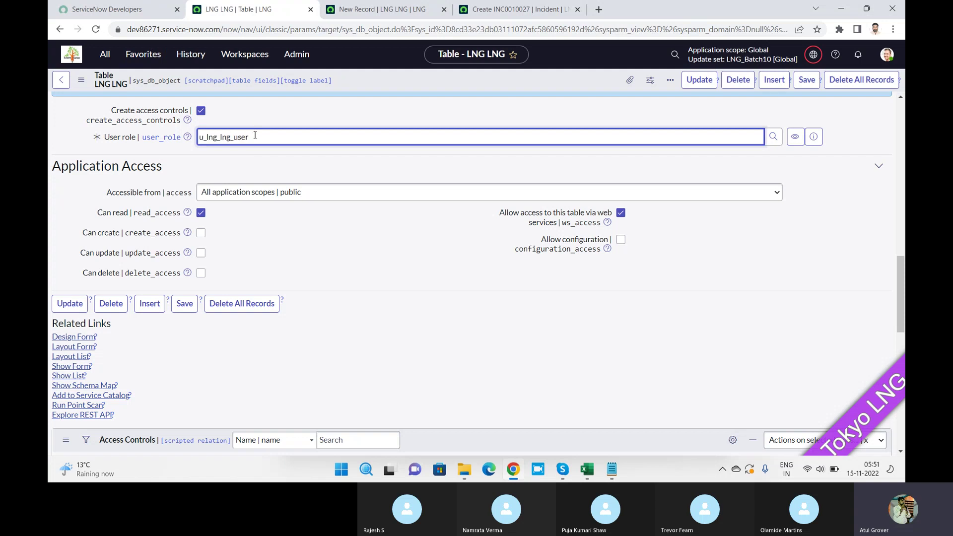
pyautogui.moveTo(255, 135); pyautogui.dragTo(144, 147)
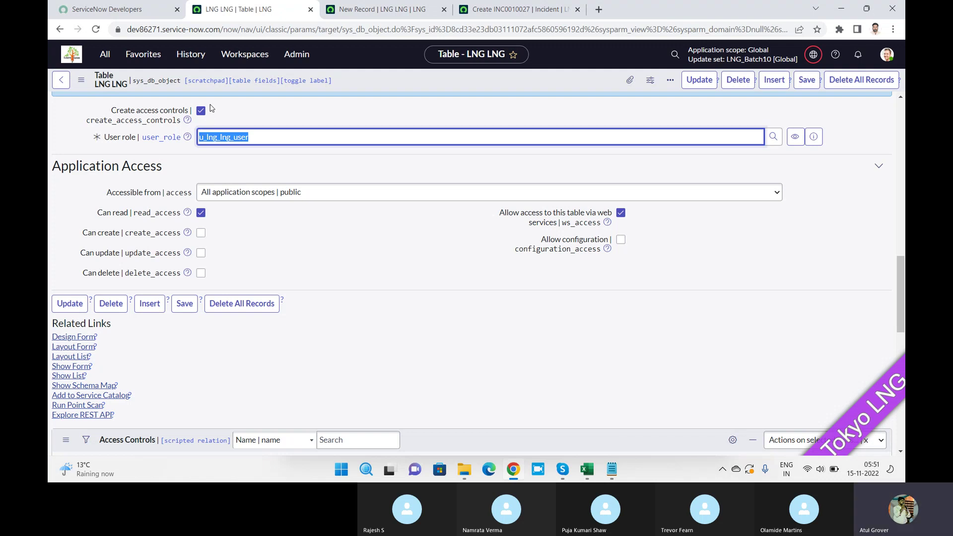
pyautogui.click(201, 111)
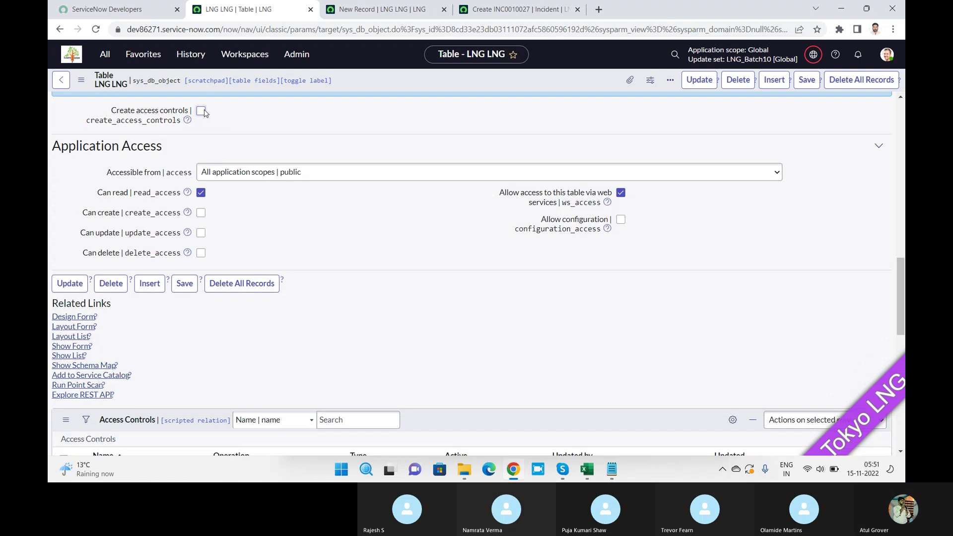
pyautogui.click(201, 111)
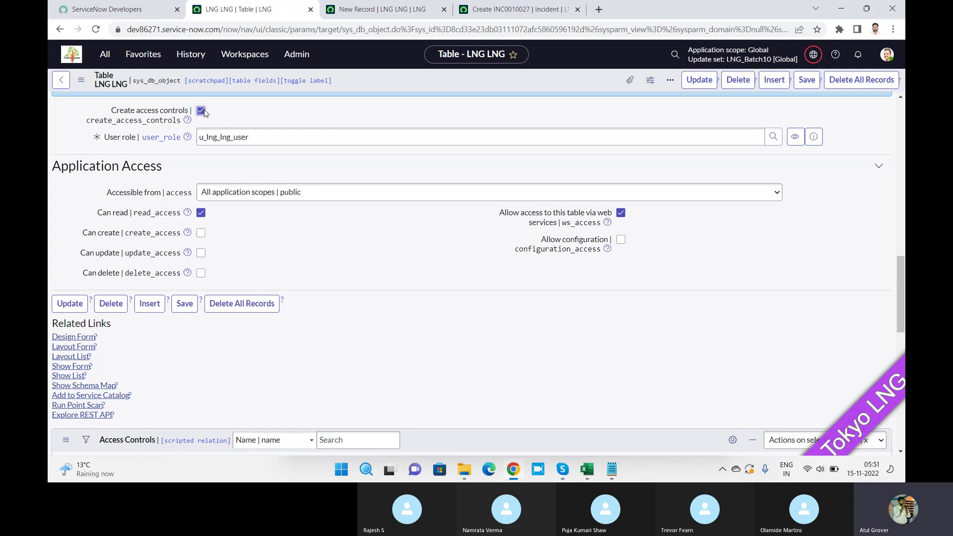
pyautogui.doubleClick(271, 135)
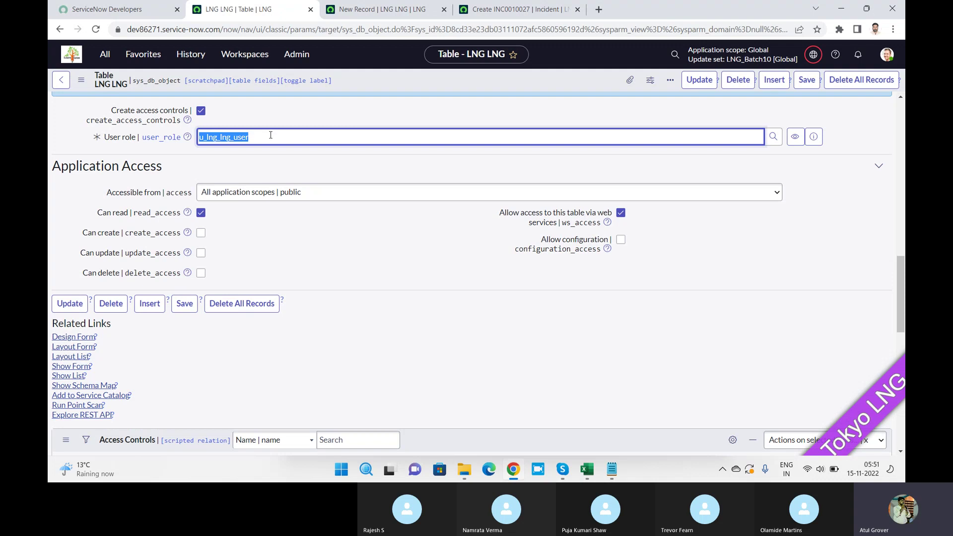
pyautogui.write('admin')
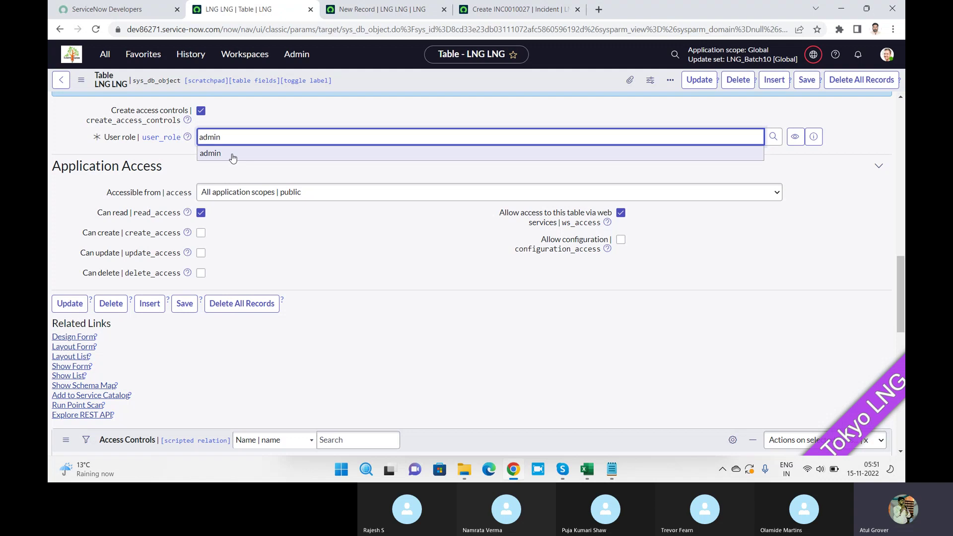
pyautogui.click(233, 157)
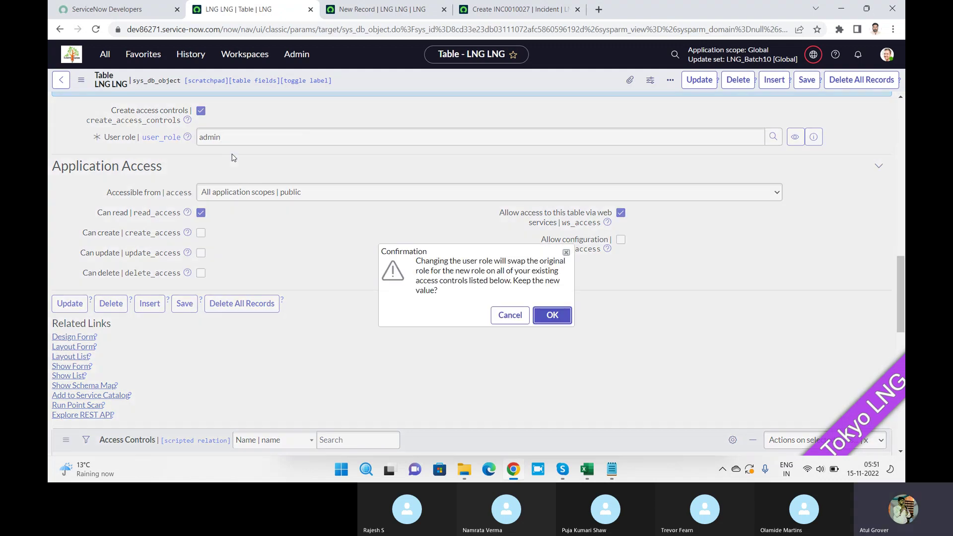
pyautogui.click(550, 313)
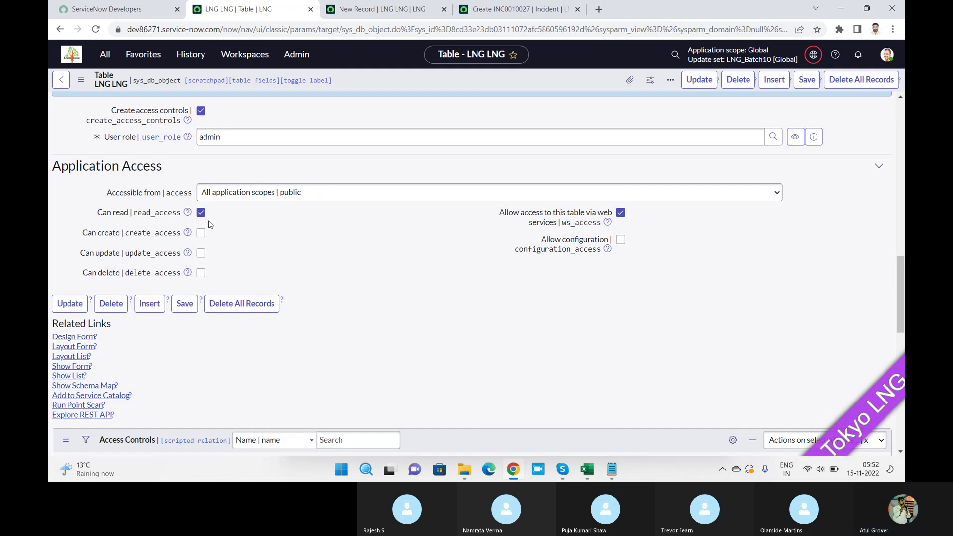
# Step: Try limiting the table's accessibility to this application scope only, and restore it to all application scopes
pyautogui.click(520, 193)
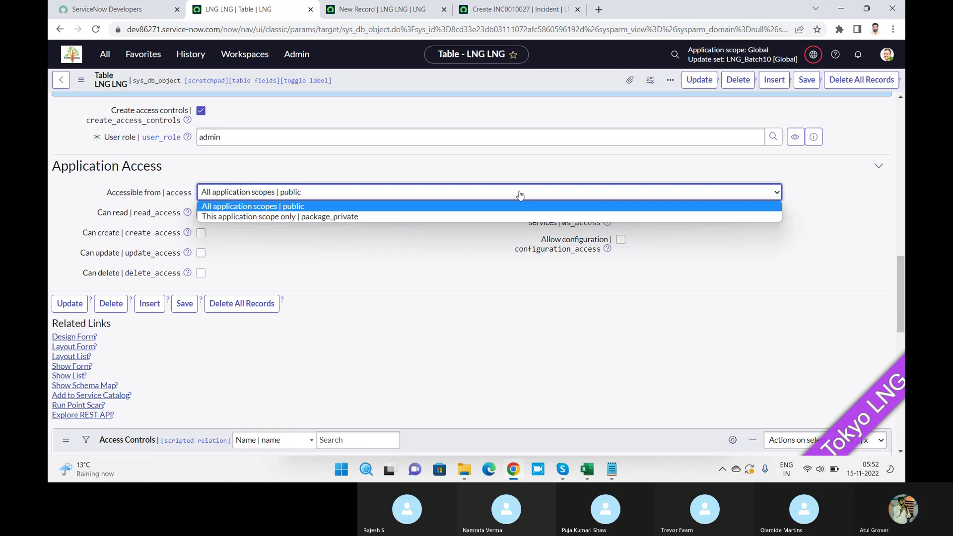
pyautogui.click(391, 217)
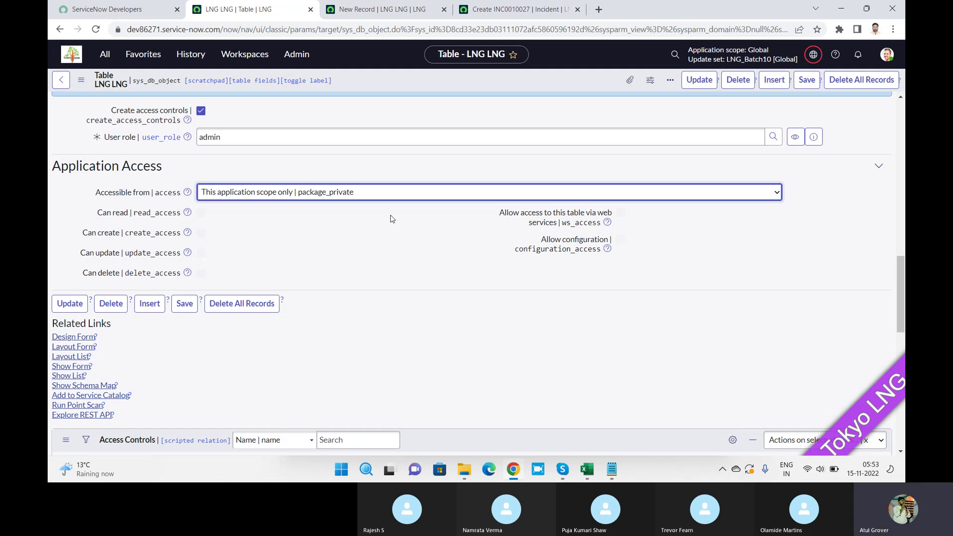
pyautogui.click(385, 194)
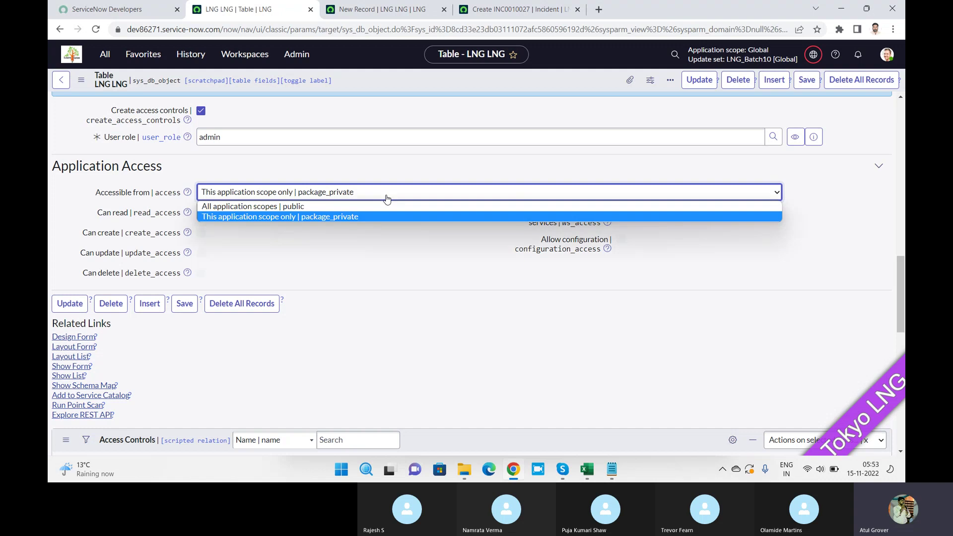
pyautogui.click(341, 206)
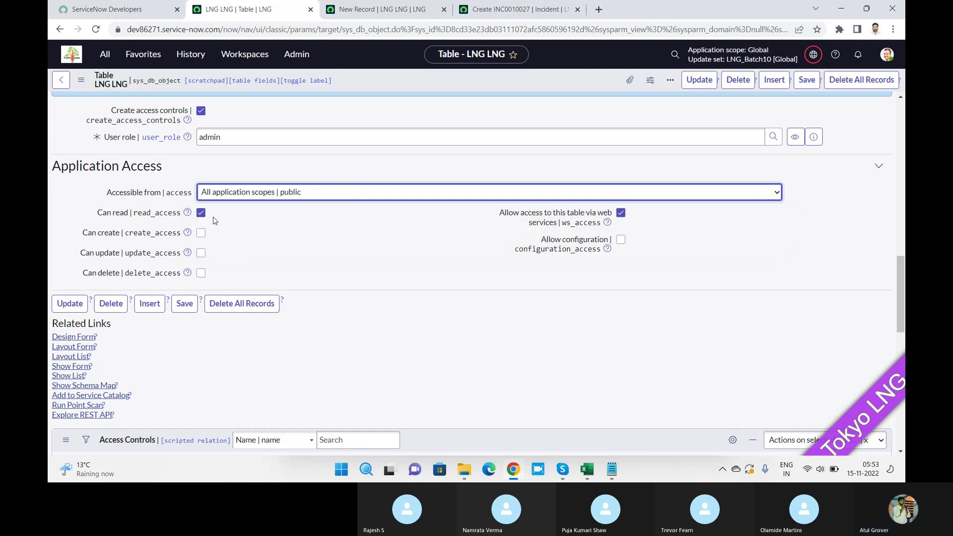
# Step: Allow create, update, delete and configuration in the LNG LNG table's Application Access settings, and save the table
pyautogui.click(200, 234)
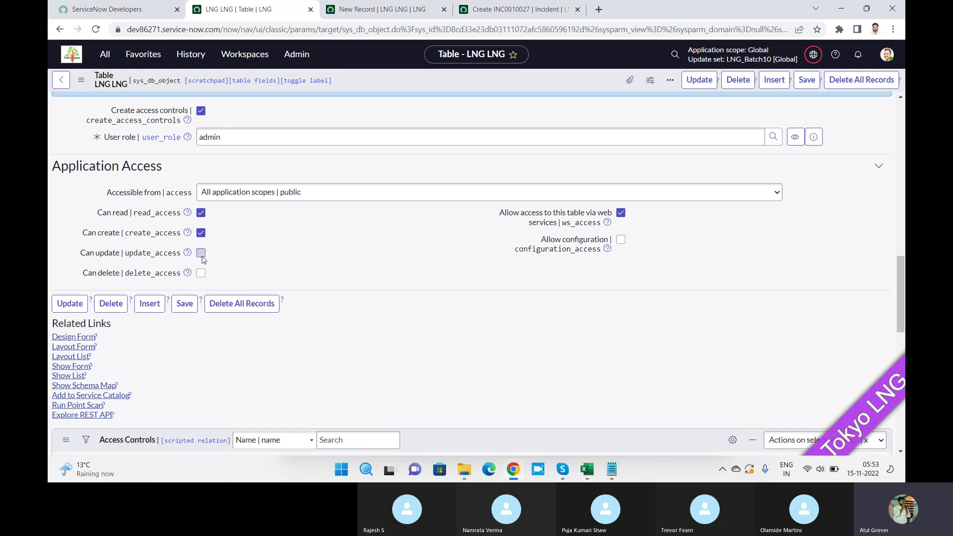
pyautogui.click(201, 253)
pyautogui.click(201, 273)
pyautogui.click(619, 243)
pyautogui.click(804, 82)
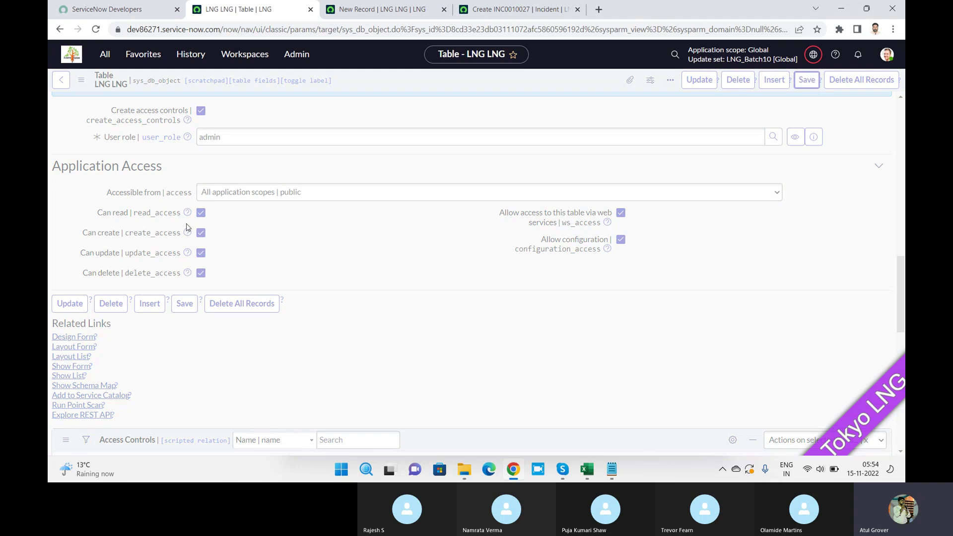
# Step: Go to the open new incident form and choose a suggested caller for it
pyautogui.click(363, 7)
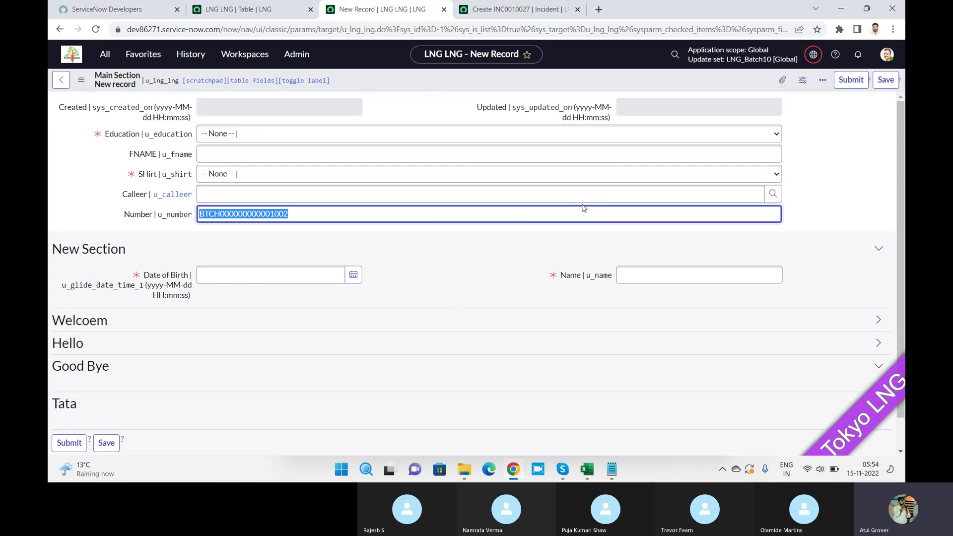
pyautogui.click(534, 7)
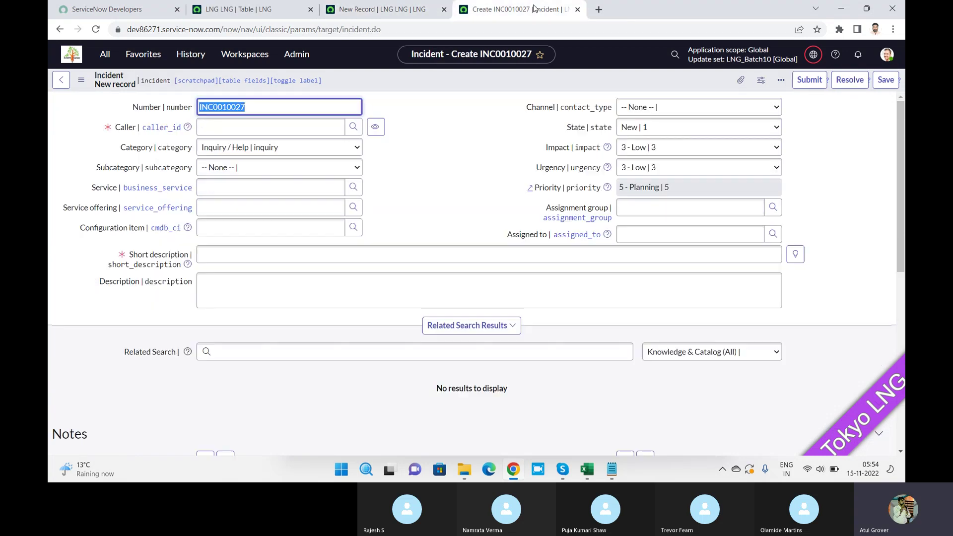
pyautogui.press('Right')
pyautogui.click(303, 129)
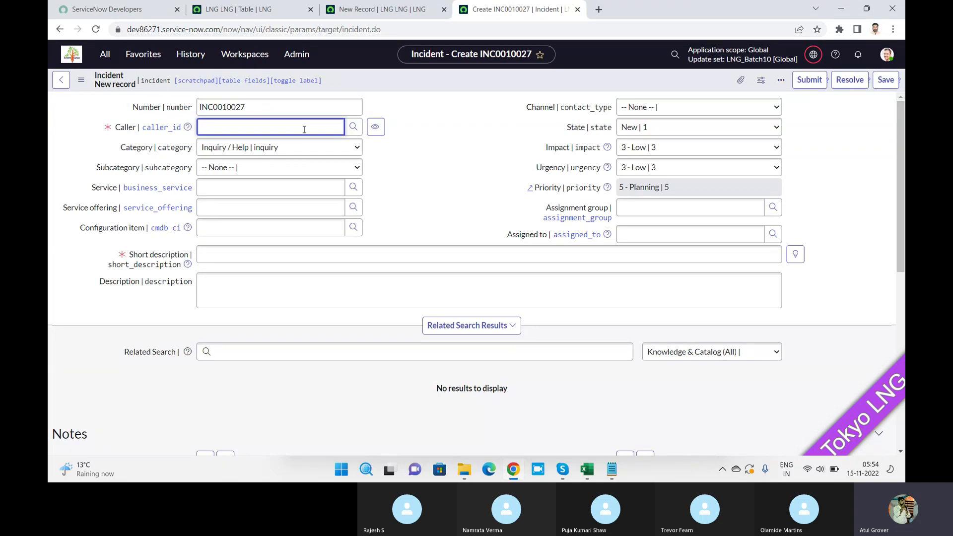
pyautogui.click(291, 155)
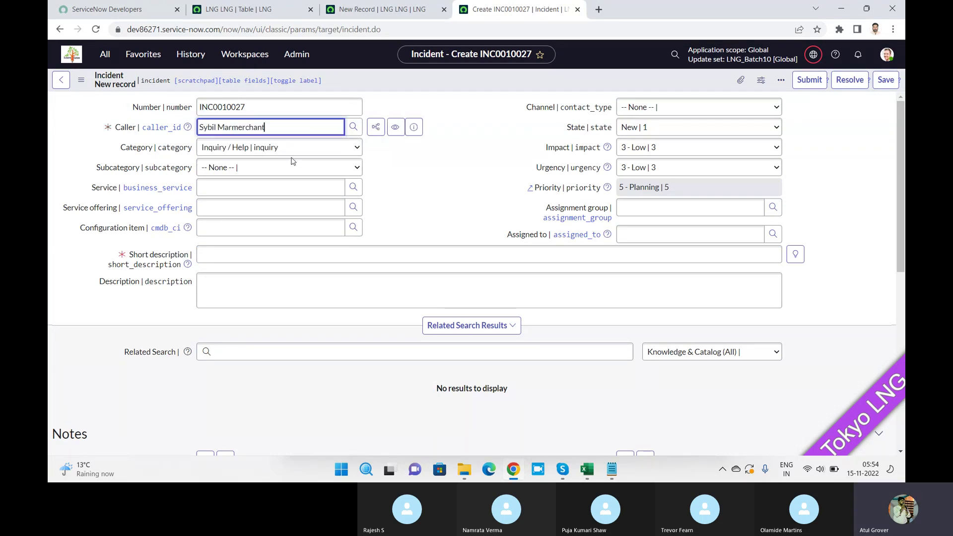
# Step: Enter zfdsdf as the incident's short description and dasdasd as its description, and save the incident
pyautogui.click(277, 256)
pyautogui.write('z')
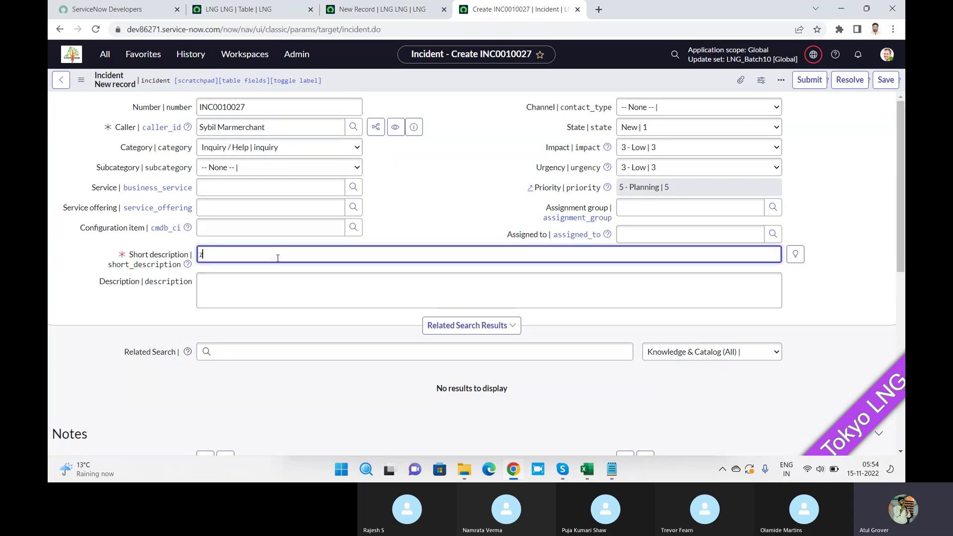
pyautogui.write('fdsdf')
pyautogui.click(277, 274)
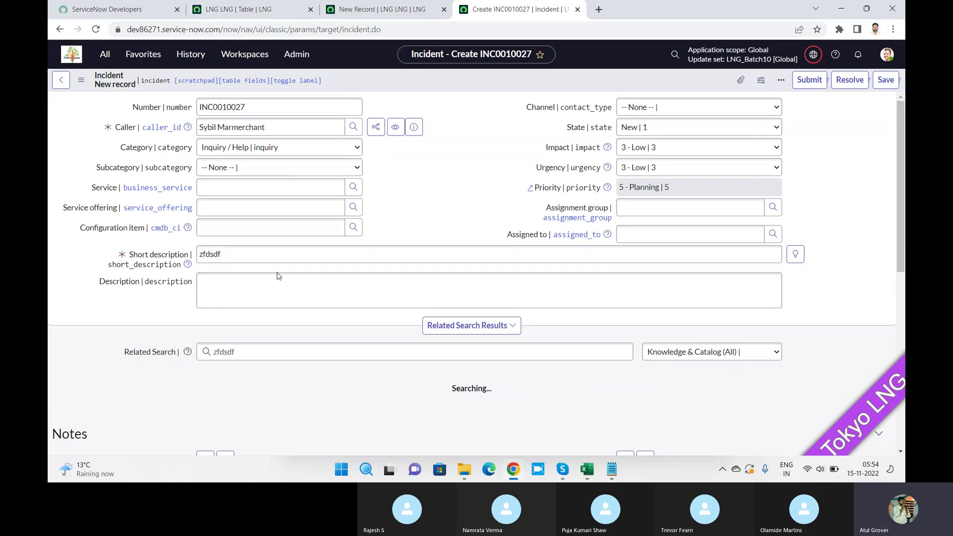
pyautogui.click(277, 278)
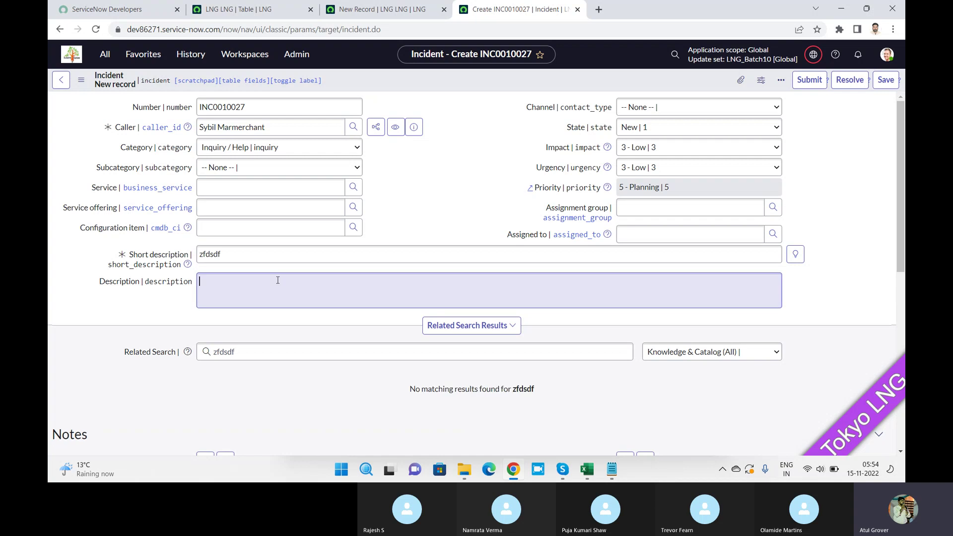
pyautogui.write('dasdasd')
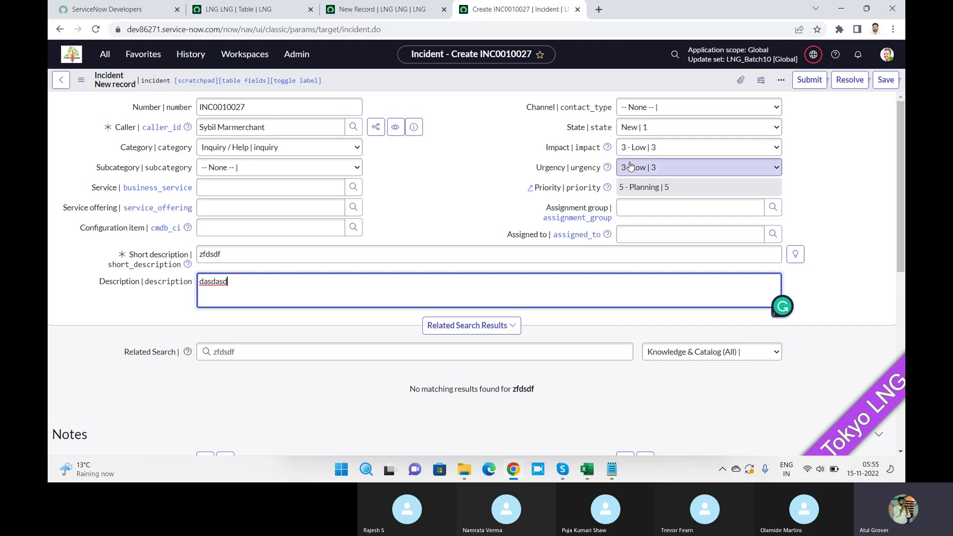
pyautogui.click(875, 81)
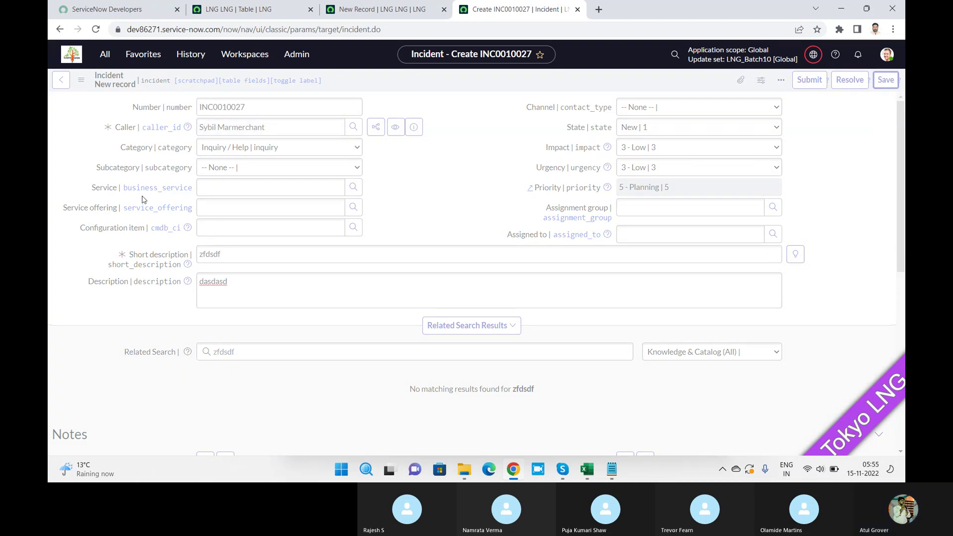
pyautogui.hotkey('ctrl', 's')
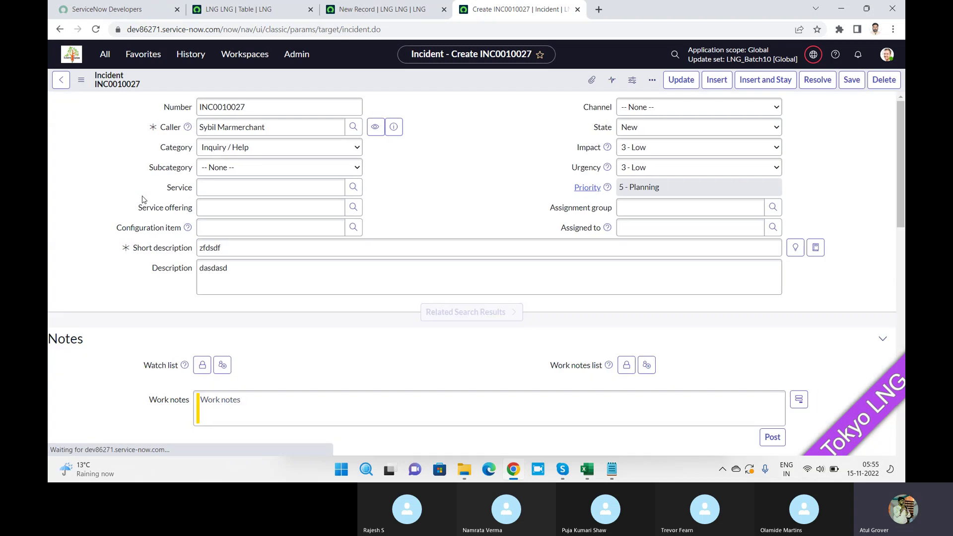
# Step: View the configurable choices of the incident's Category field and leave without saving changes
pyautogui.rightClick(144, 151)
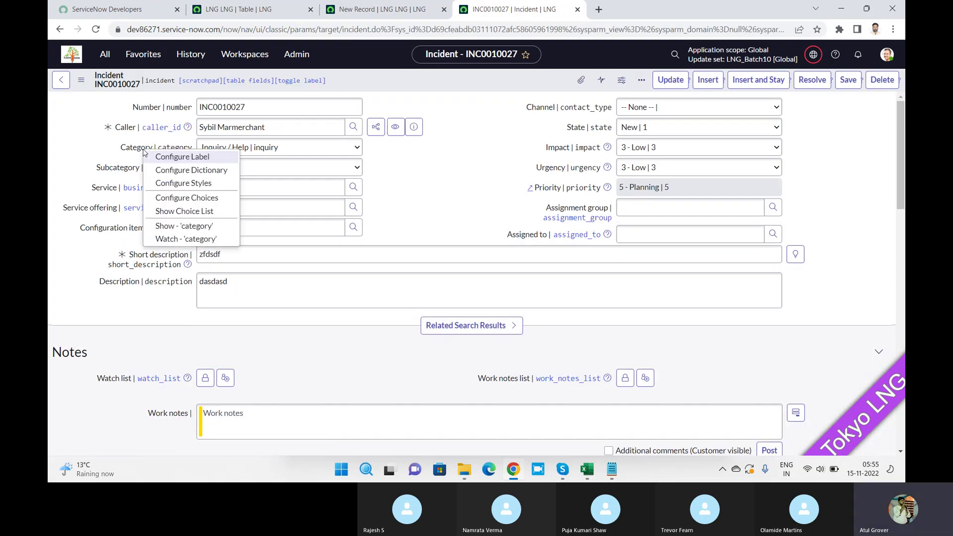
pyautogui.click(179, 198)
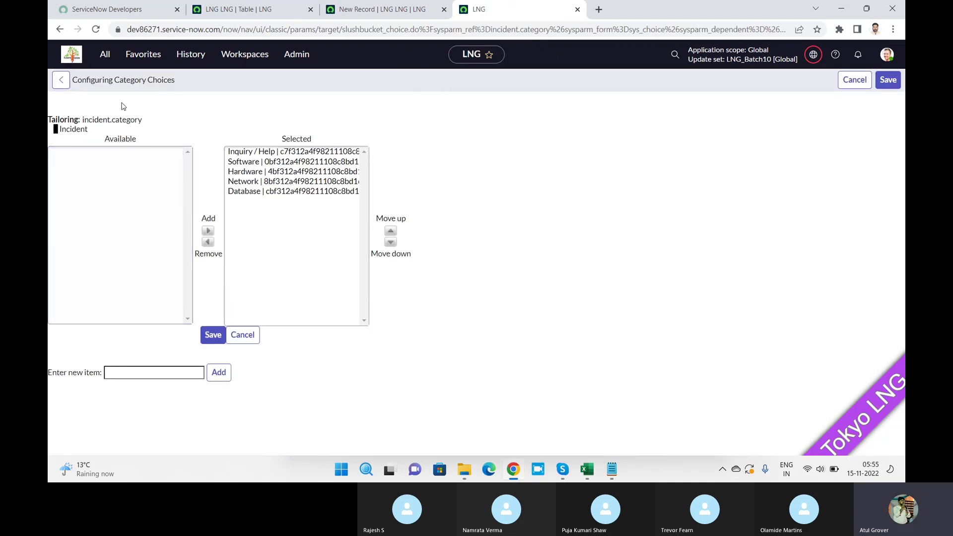
pyautogui.click(243, 333)
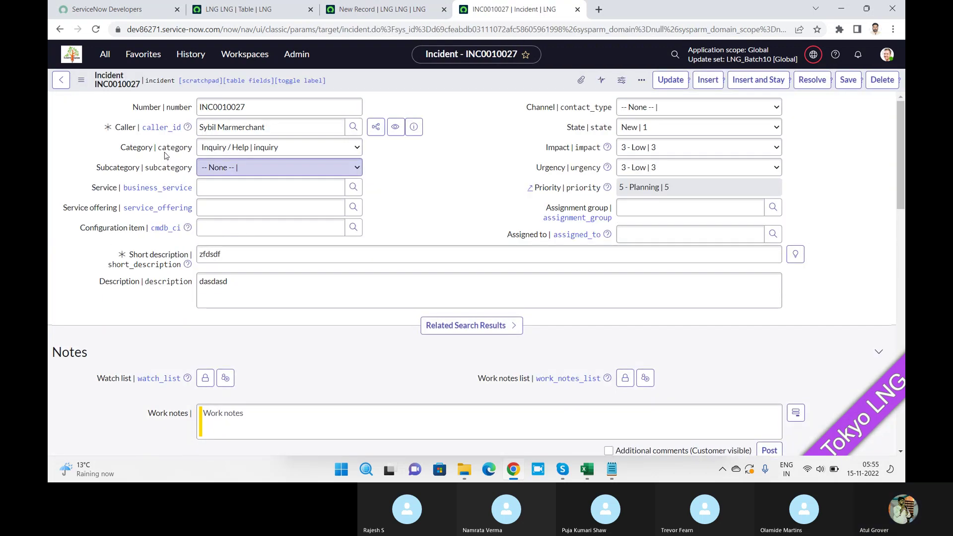
# Step: Open the Category field's dictionary entry and examine its list of choices and its field type
pyautogui.rightClick(131, 156)
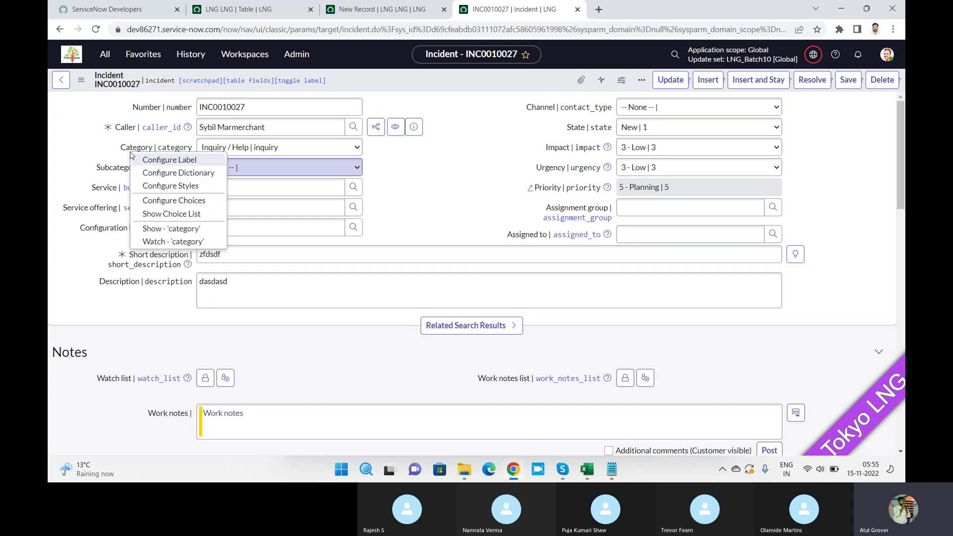
pyautogui.click(155, 177)
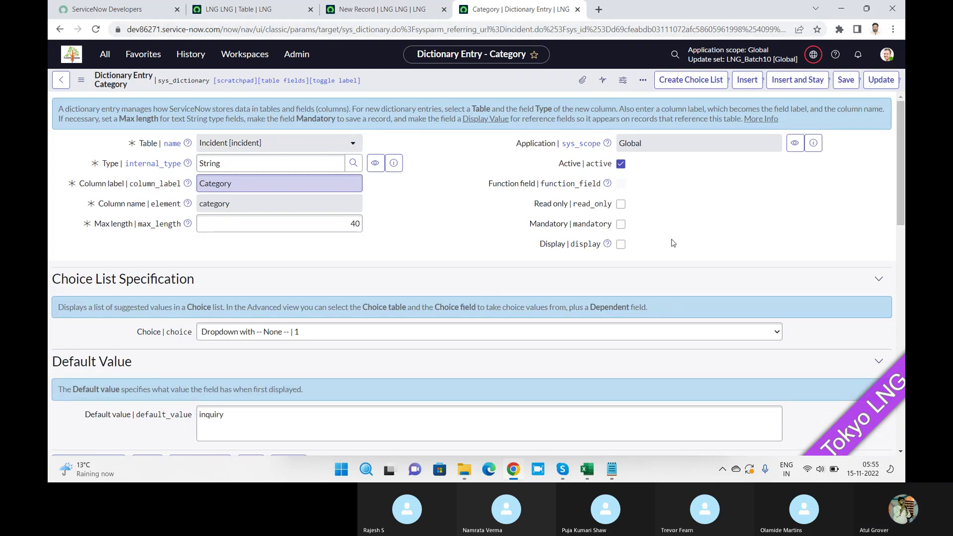
pyautogui.moveTo(901, 211); pyautogui.dragTo(901, 386)
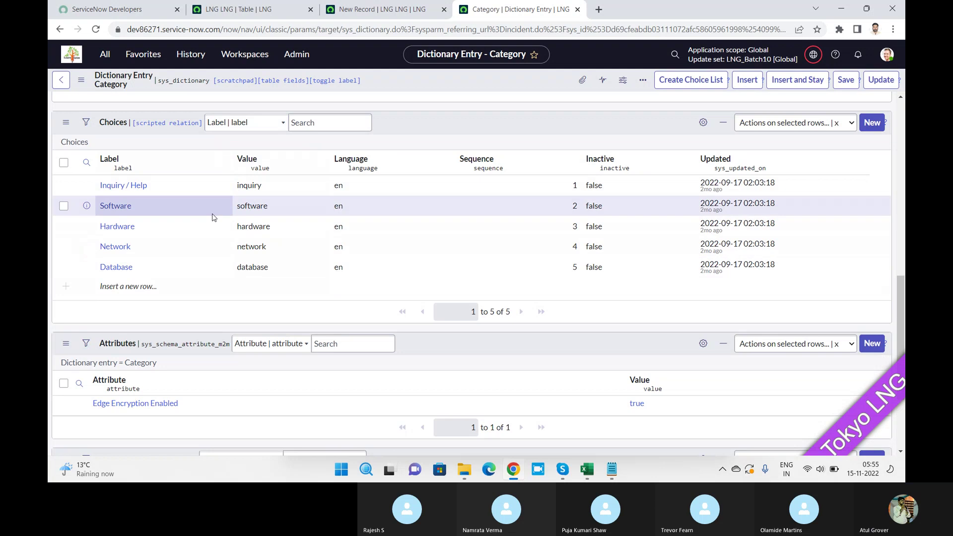
pyautogui.rightClick(71, 145)
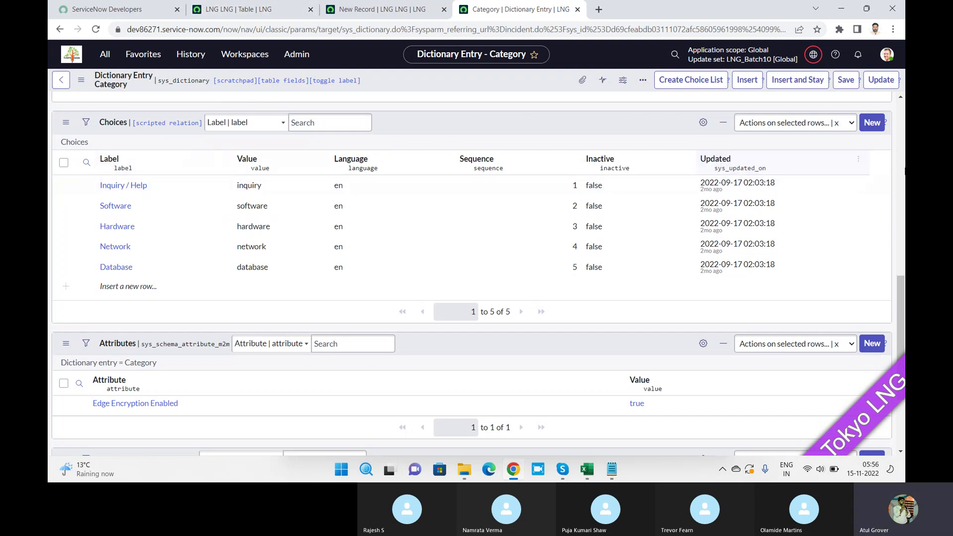
pyautogui.moveTo(897, 302); pyautogui.dragTo(903, 127)
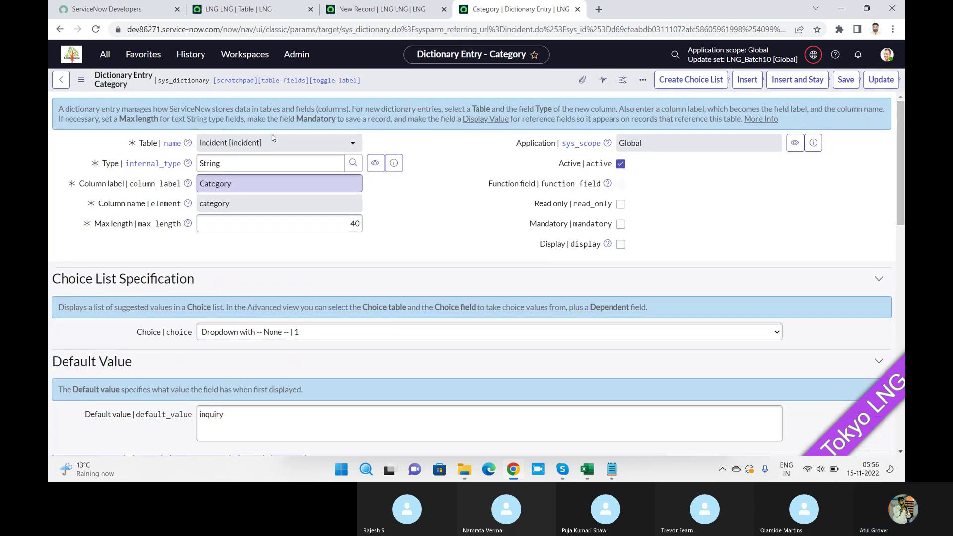
pyautogui.click(236, 167)
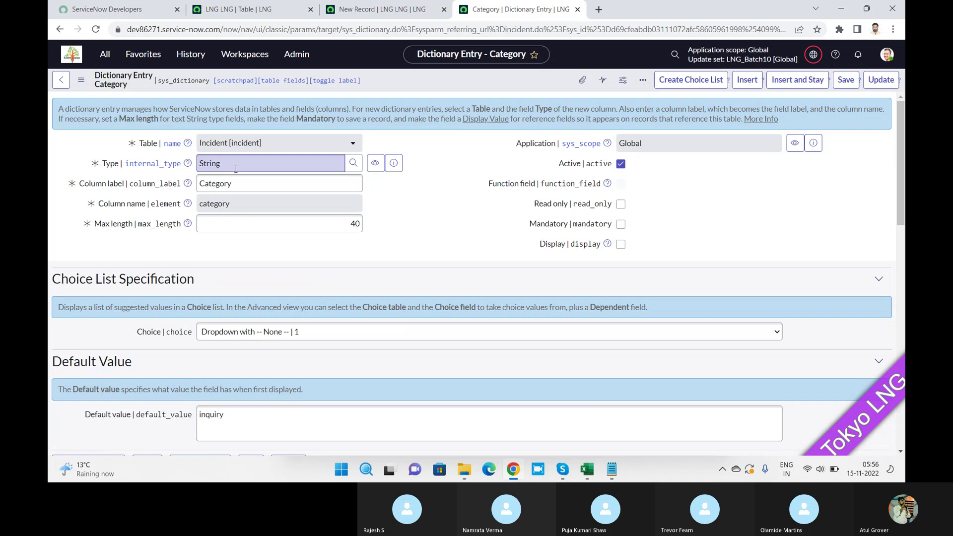
pyautogui.doubleClick(235, 166)
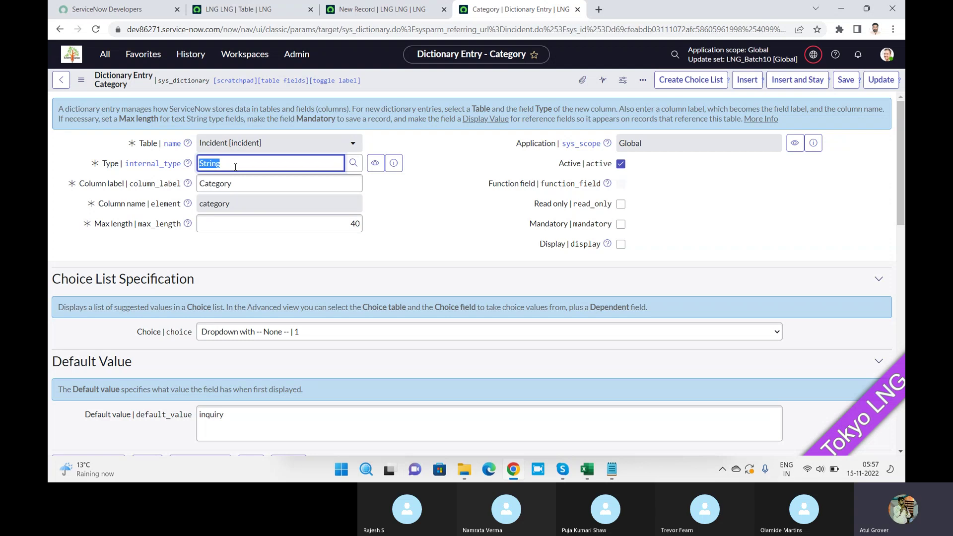
# Step: Review the rest of the Category dictionary entry, including its choices, attributes and field labels, and return to the incident record
pyautogui.click(235, 167)
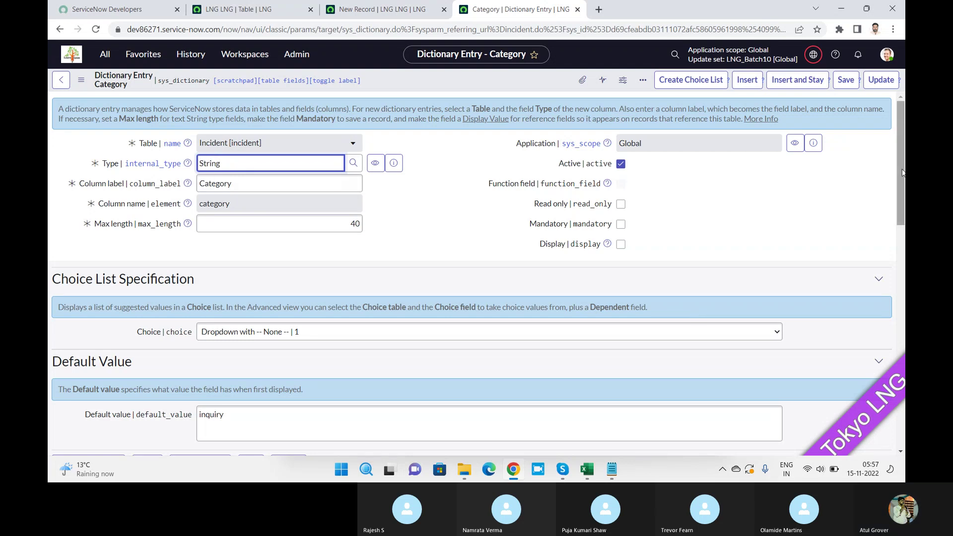
pyautogui.click(899, 241)
pyautogui.scroll(-2, 595, 273)
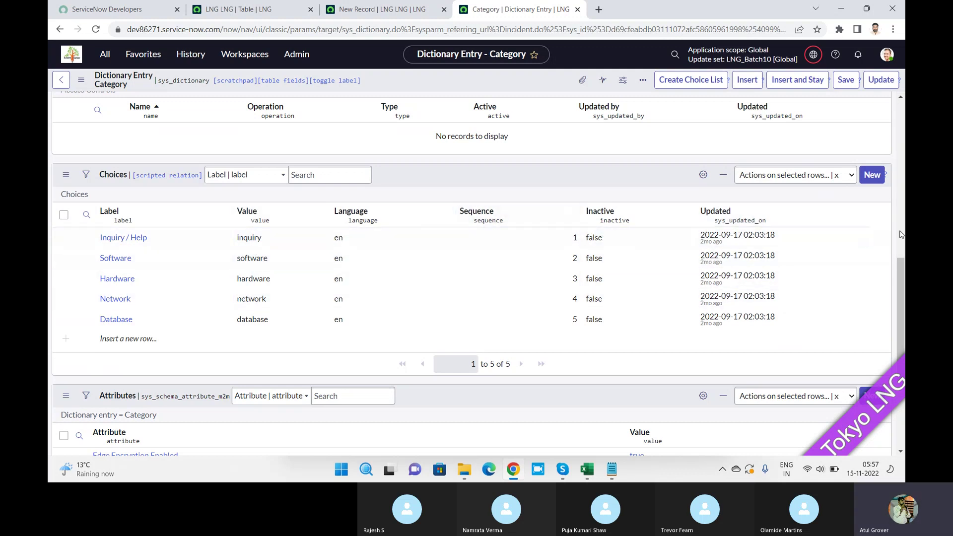
pyautogui.moveTo(901, 278); pyautogui.dragTo(904, 343)
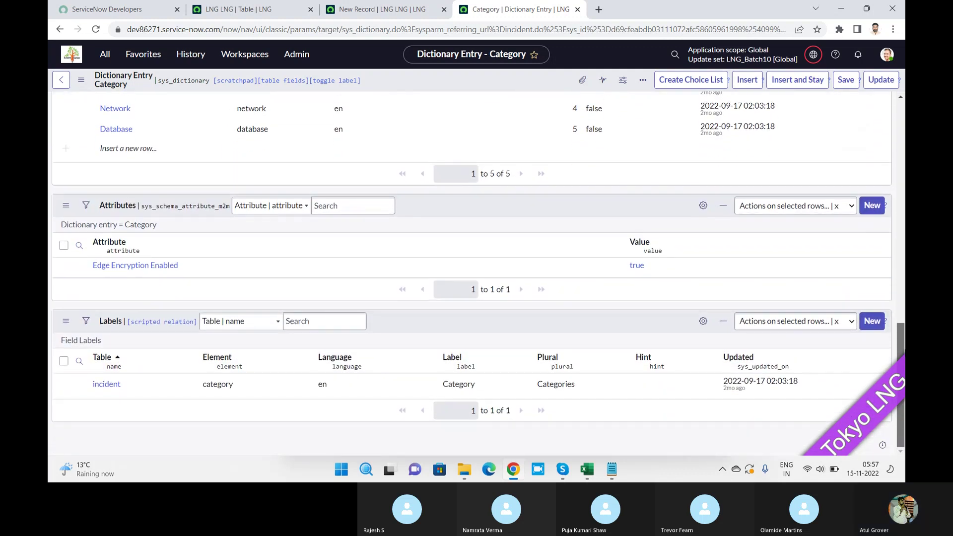
pyautogui.moveTo(904, 343); pyautogui.dragTo(896, 4)
pyautogui.click(58, 85)
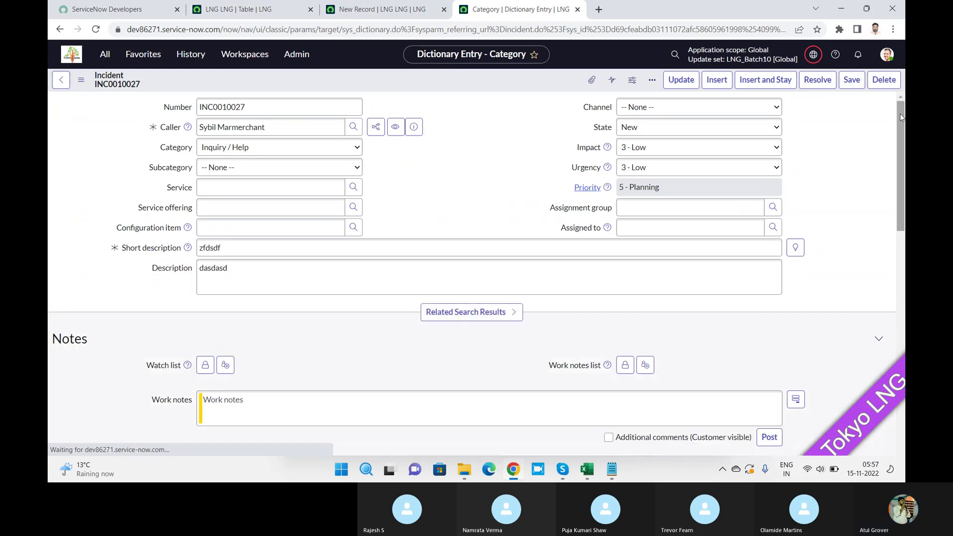
# Step: In the user display preferences, turn off help tips on forms, compact spacing mode and line breaks in lists
pyautogui.moveTo(900, 124); pyautogui.dragTo(900, 330)
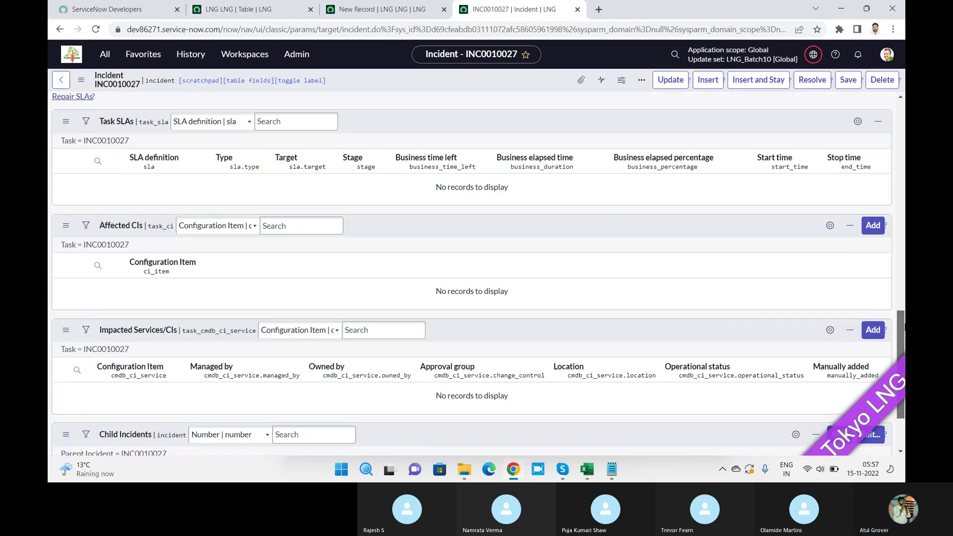
pyautogui.click(887, 54)
pyautogui.click(810, 157)
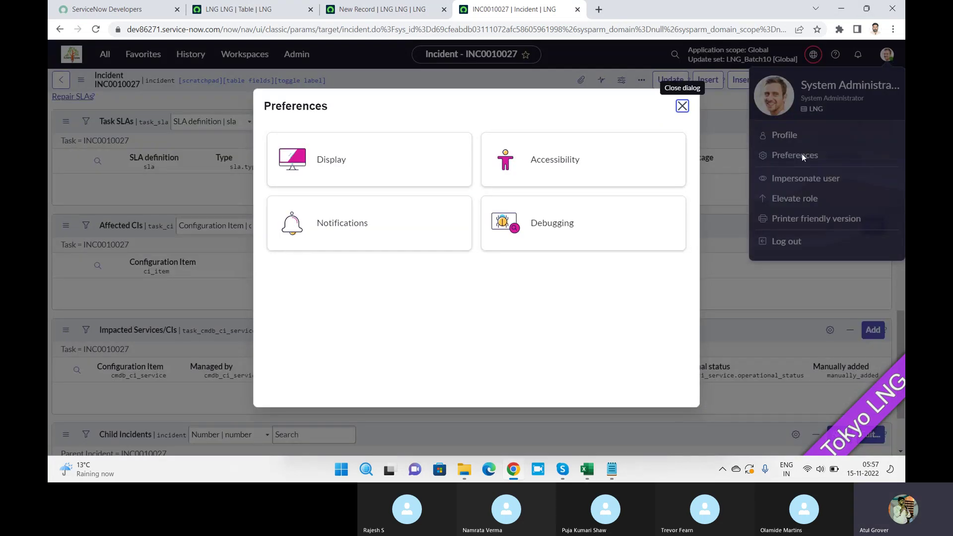
pyautogui.click(558, 168)
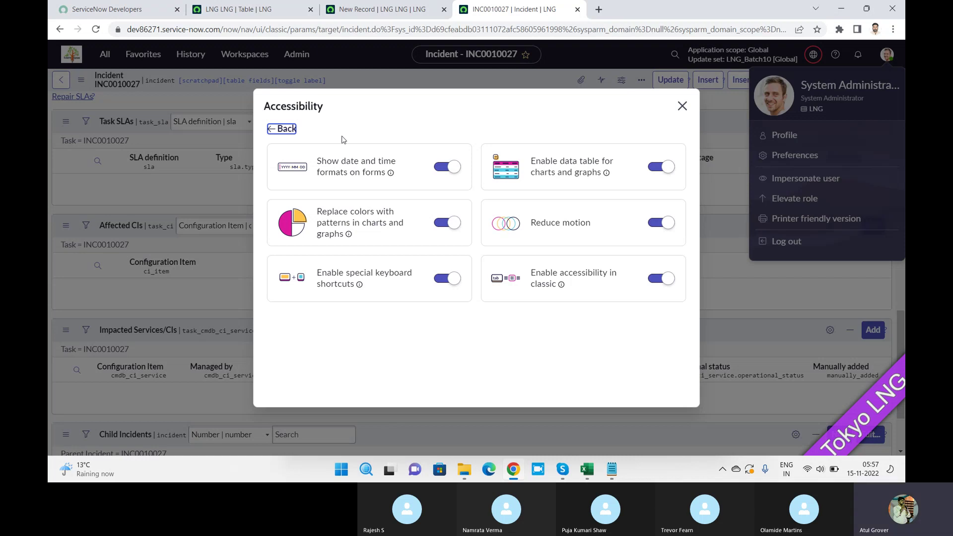
pyautogui.click(286, 130)
pyautogui.click(348, 173)
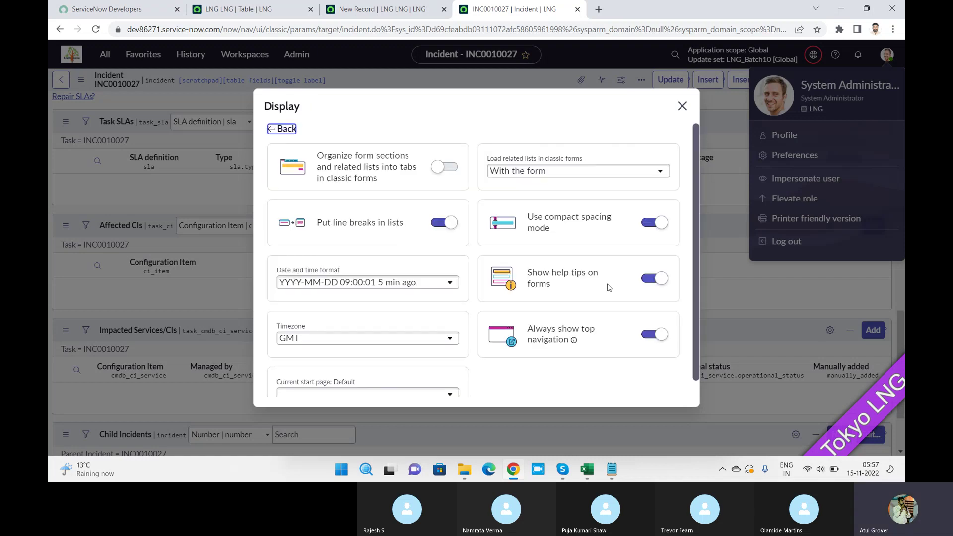
pyautogui.click(653, 280)
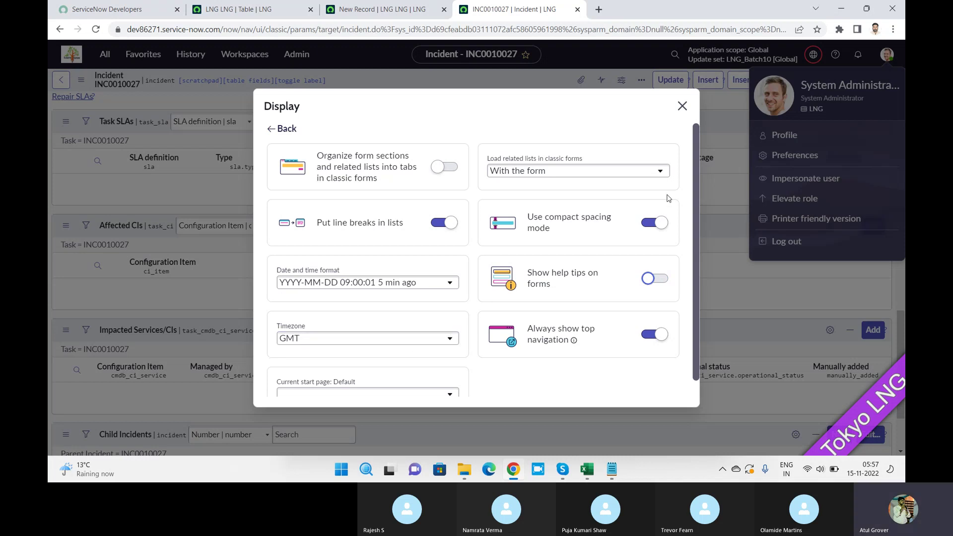
pyautogui.click(648, 224)
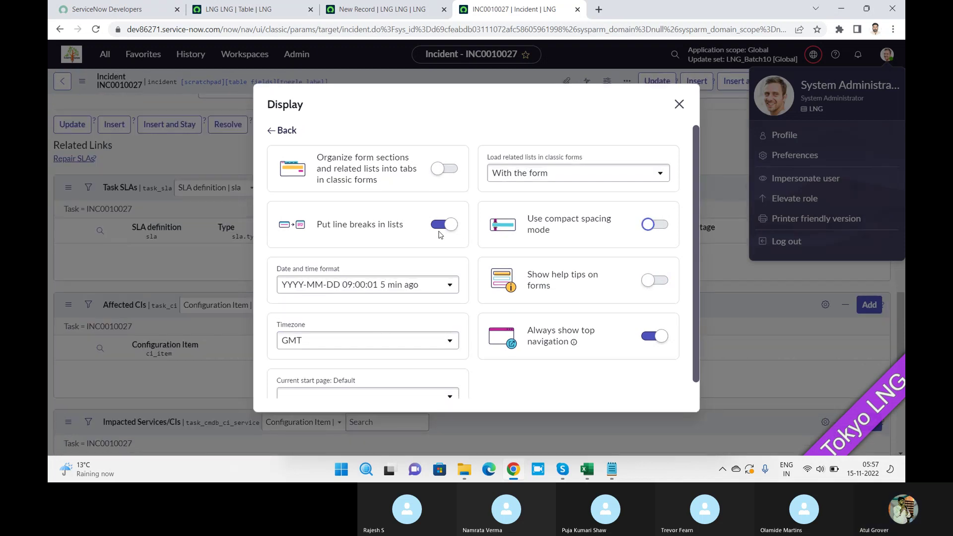
pyautogui.click(435, 226)
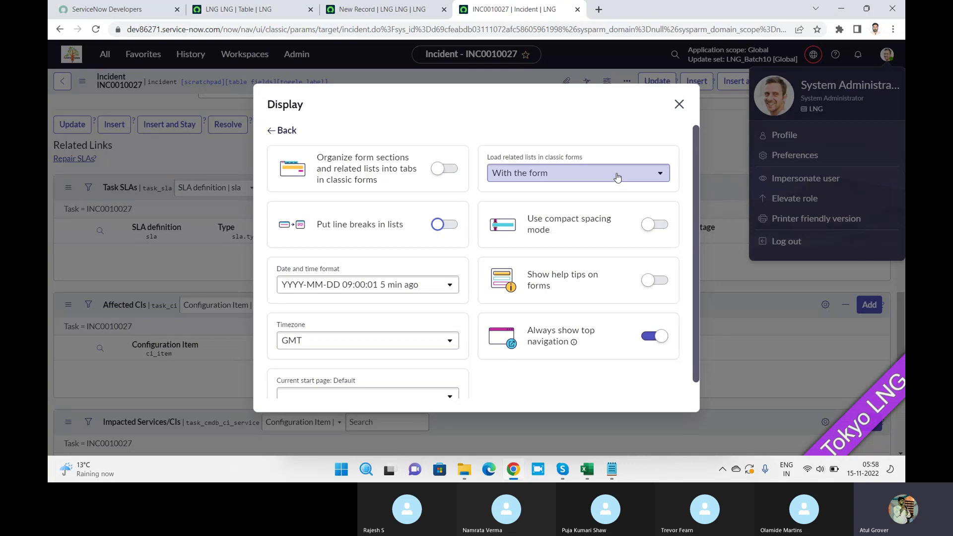
# Step: Set related lists in classic forms to load With the form and close the preferences
pyautogui.click(588, 179)
pyautogui.click(573, 193)
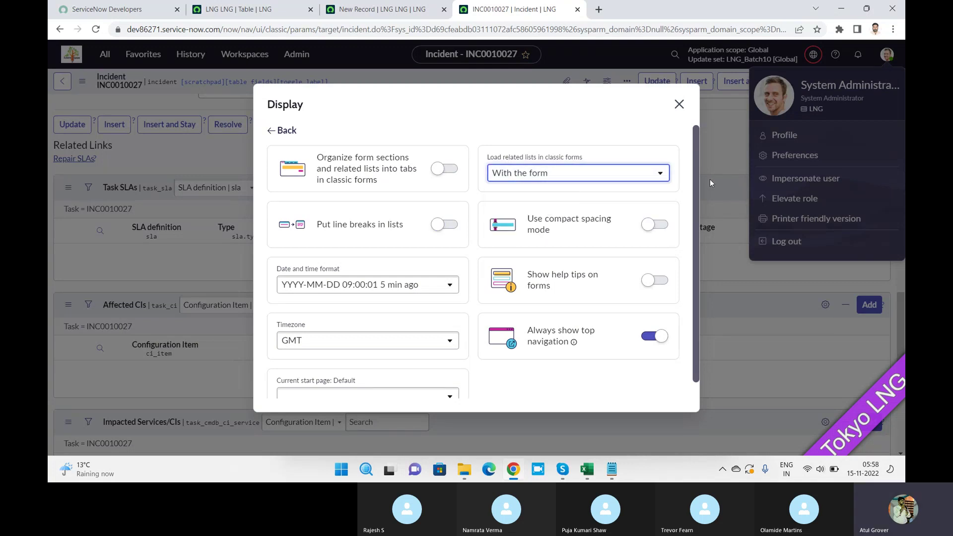
pyautogui.scroll(-1, 697, 186)
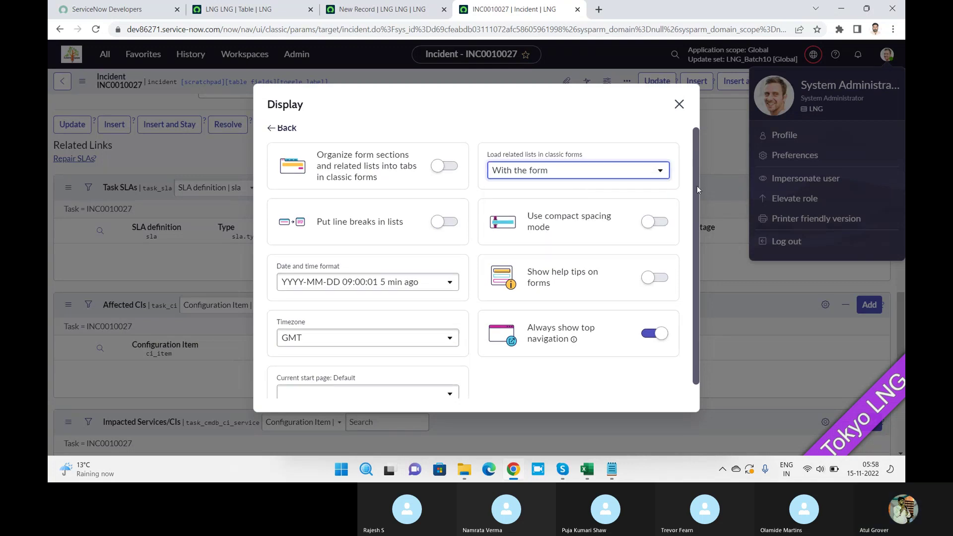
pyautogui.click(678, 103)
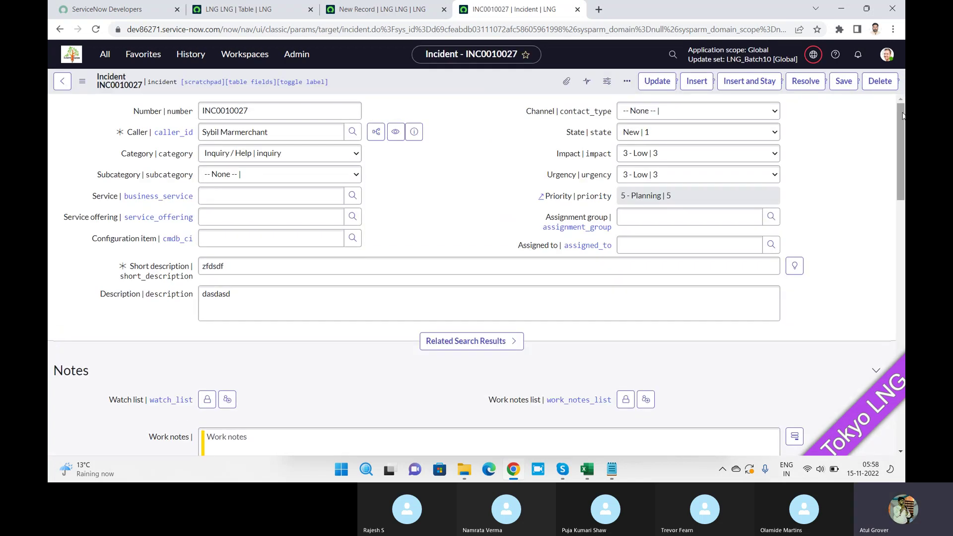
# Step: Look through the accessibility and display preferences, including the related list loading options, and close them without making changes
pyautogui.moveTo(901, 113); pyautogui.dragTo(904, 354)
pyautogui.click(887, 55)
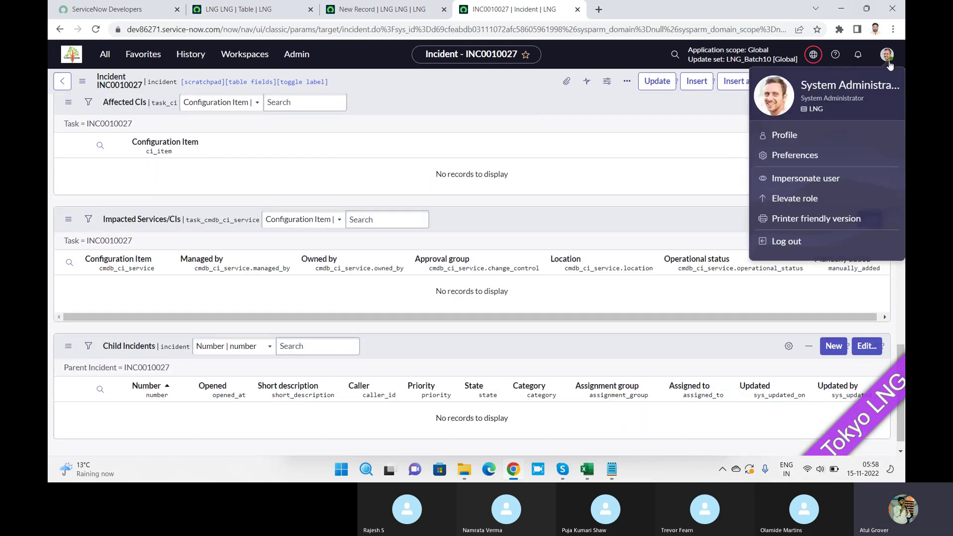
pyautogui.click(794, 159)
pyautogui.click(499, 181)
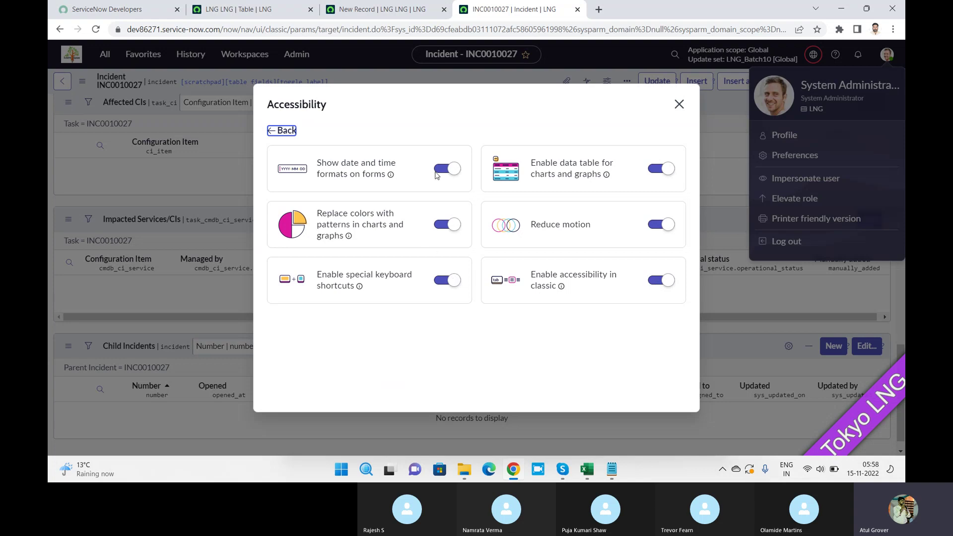
pyautogui.click(281, 130)
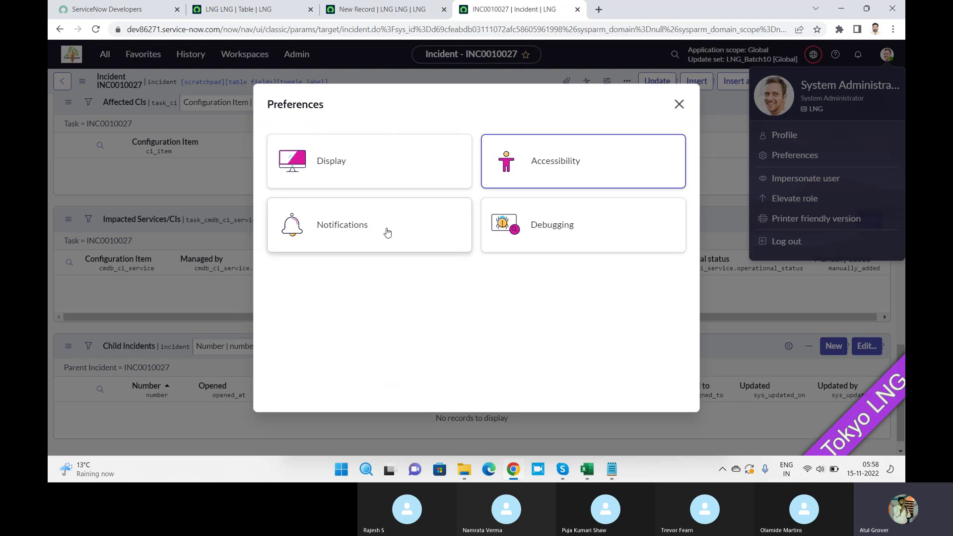
pyautogui.click(339, 154)
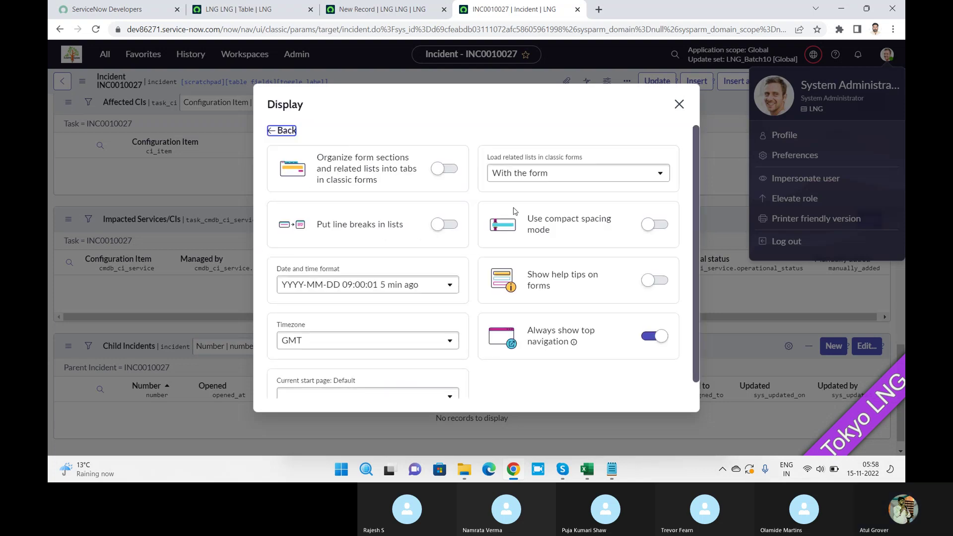
pyautogui.click(593, 174)
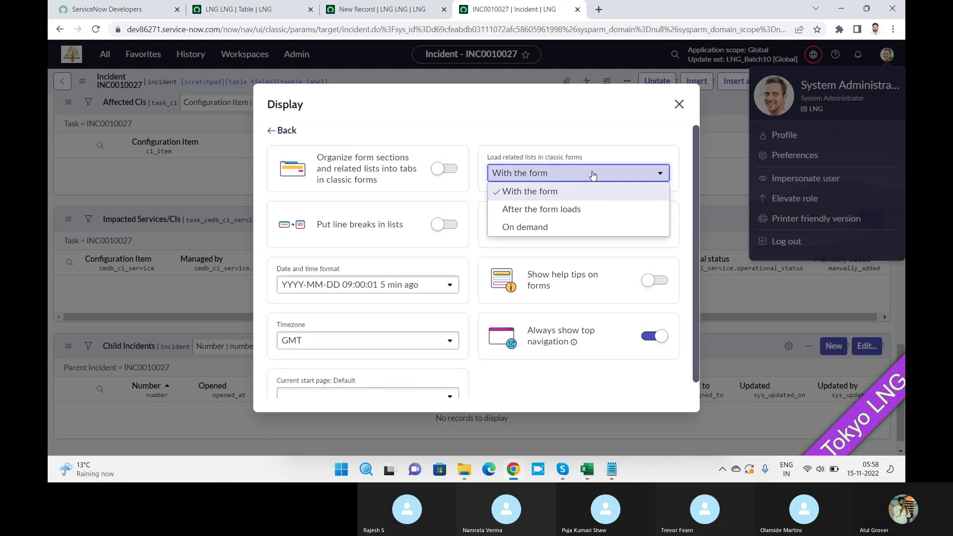
pyautogui.click(593, 174)
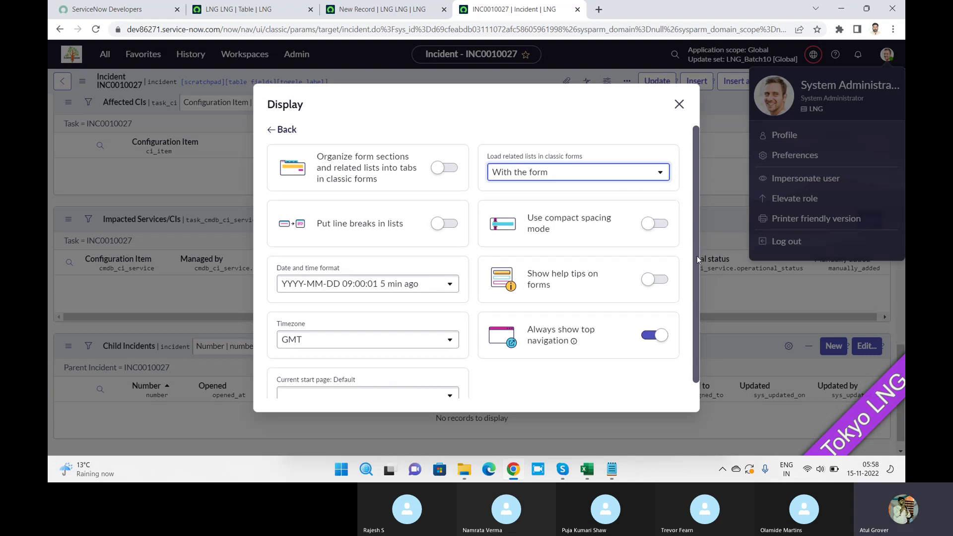
pyautogui.scroll(-1, 697, 256)
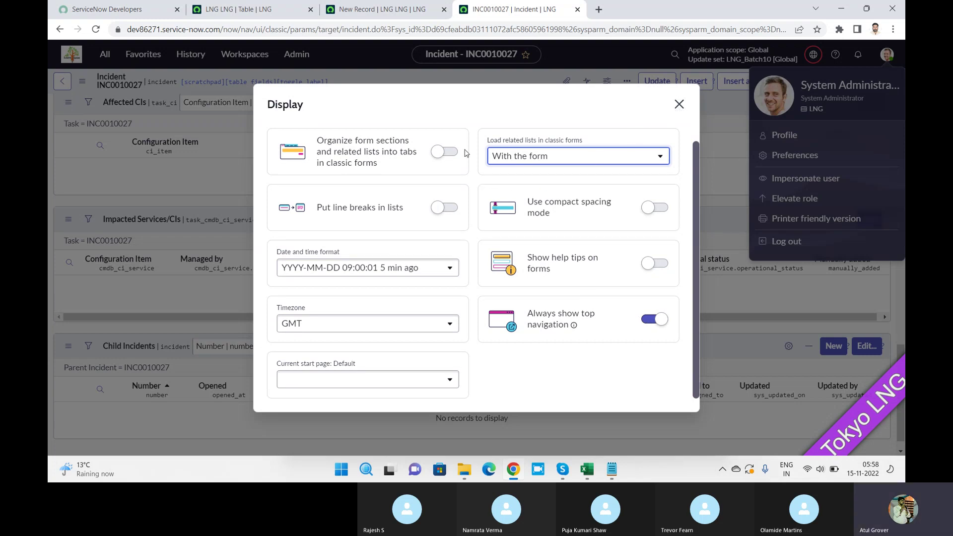
pyautogui.click(679, 103)
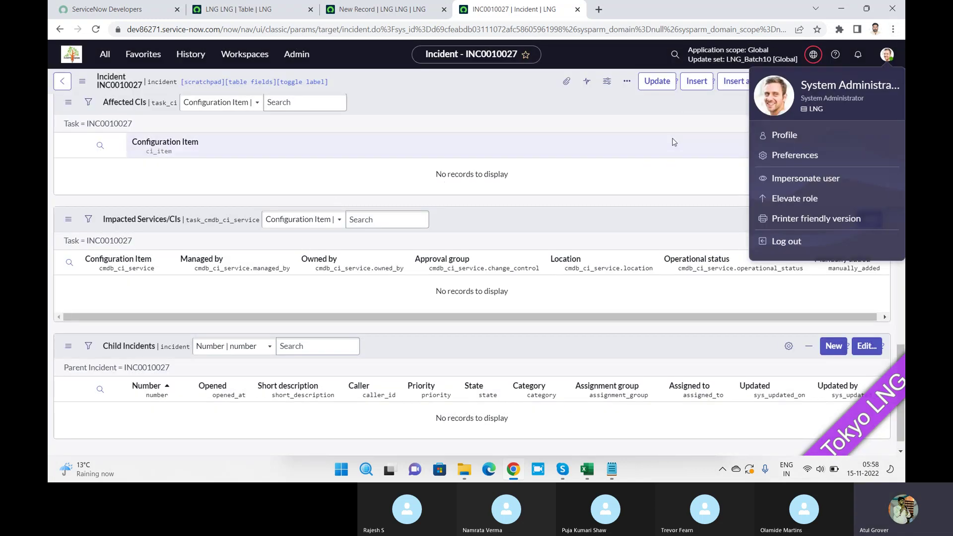
pyautogui.click(597, 148)
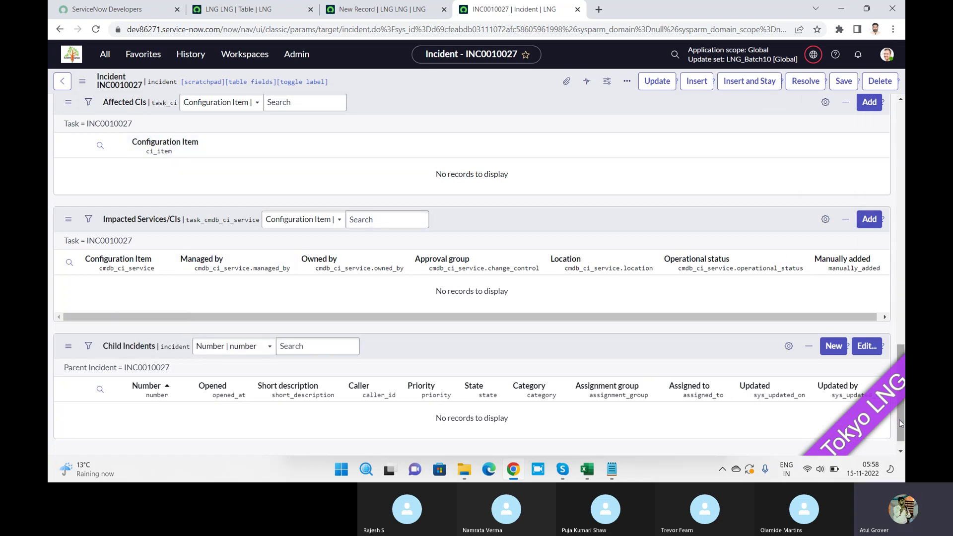
# Step: Examine the incident's related lists and its Related Records and Resolution Information form sections
pyautogui.moveTo(898, 418); pyautogui.dragTo(899, 397)
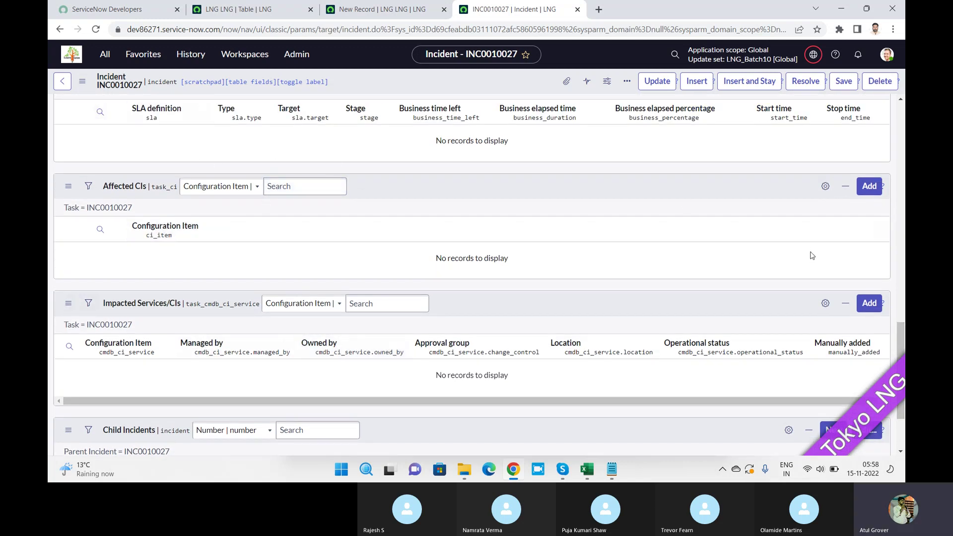
pyautogui.moveTo(902, 332); pyautogui.dragTo(898, 242)
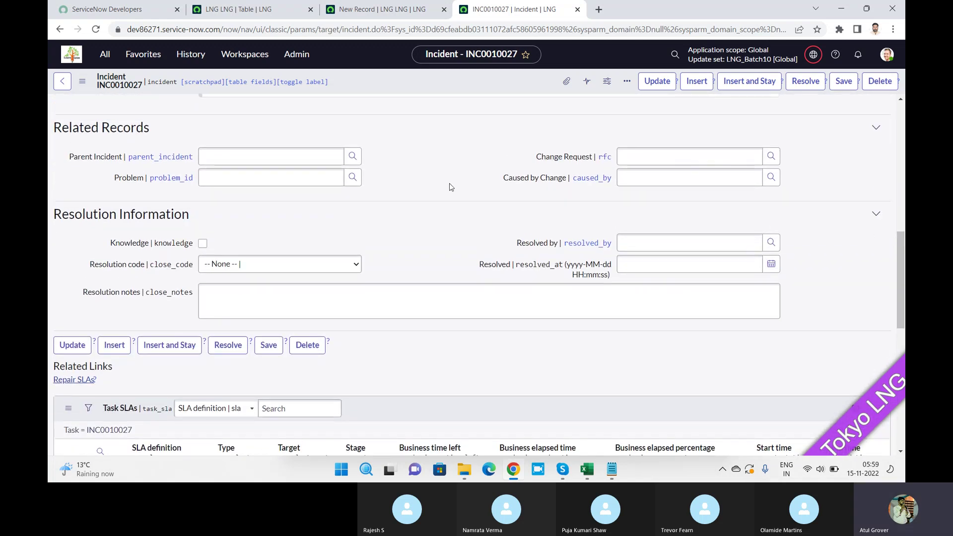
pyautogui.moveTo(189, 217); pyautogui.dragTo(49, 213)
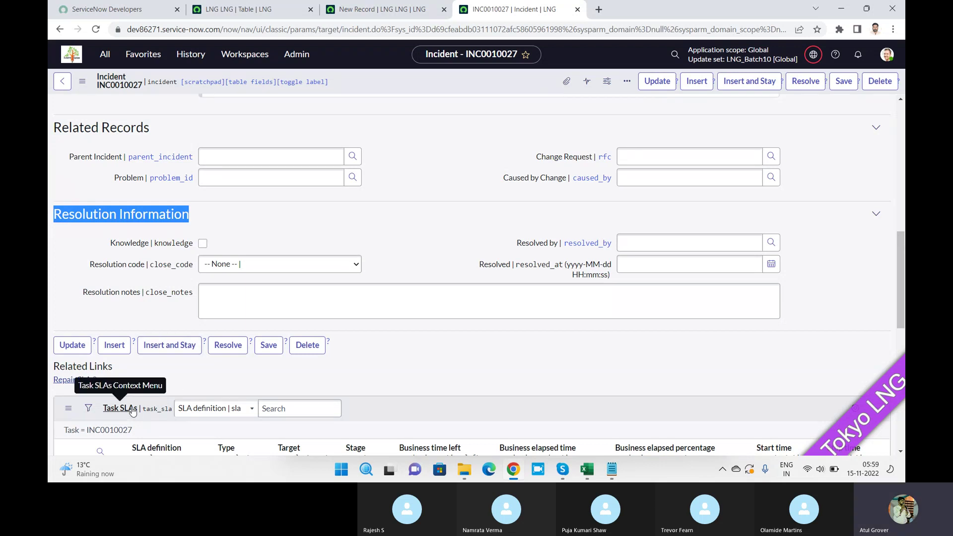
# Step: Open the user preferences, view the debugging options and return to the preference categories
pyautogui.click(888, 56)
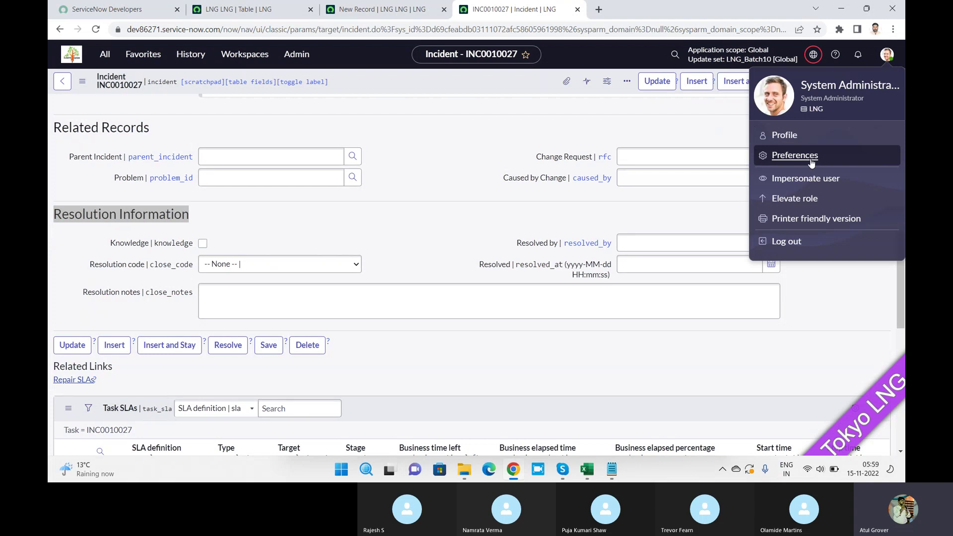
pyautogui.click(810, 158)
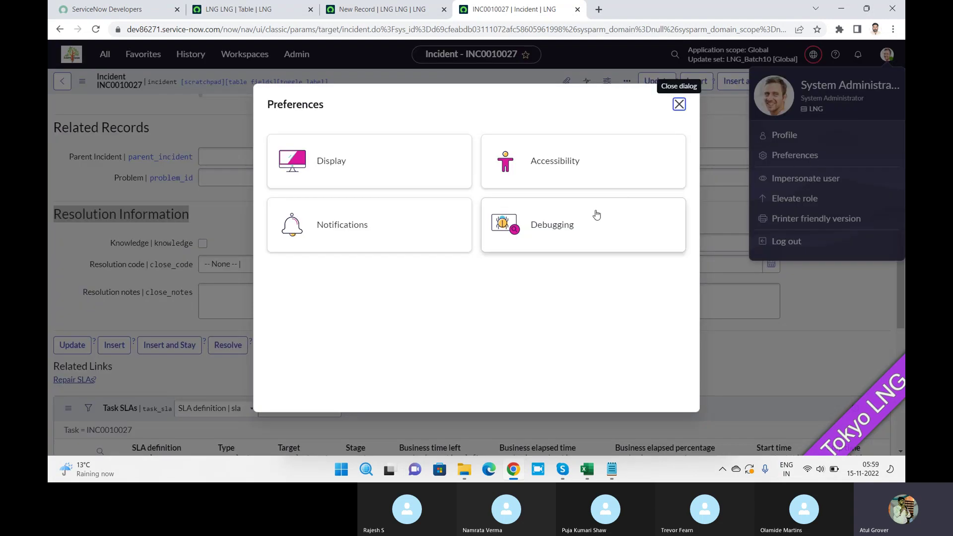
pyautogui.click(541, 229)
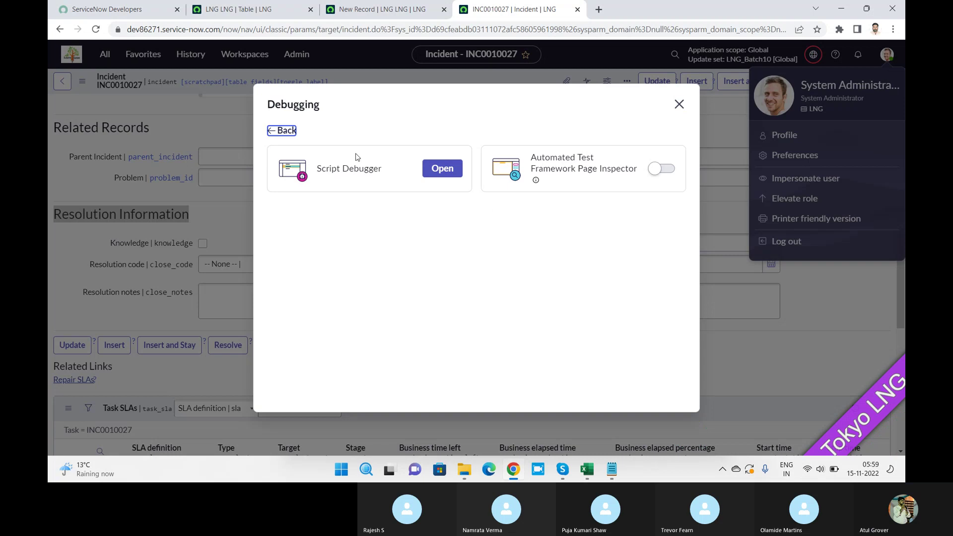
pyautogui.click(294, 132)
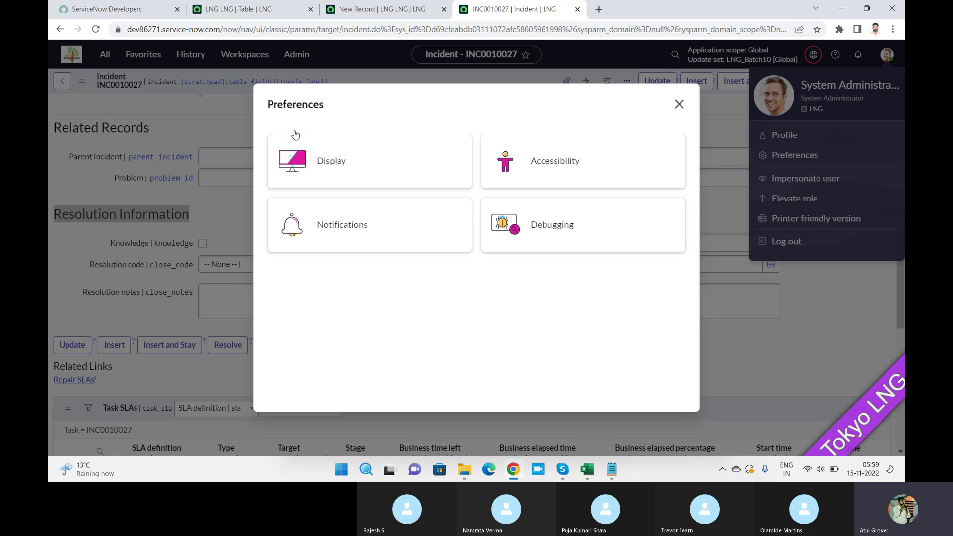
# Step: Switch the preference for accessibility in classic off and back on
pyautogui.click(524, 181)
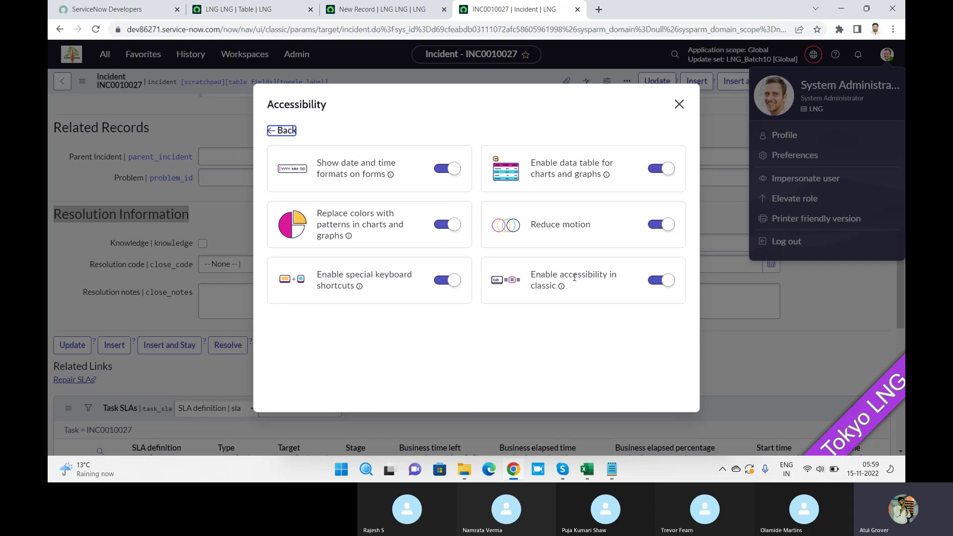
pyautogui.click(654, 285)
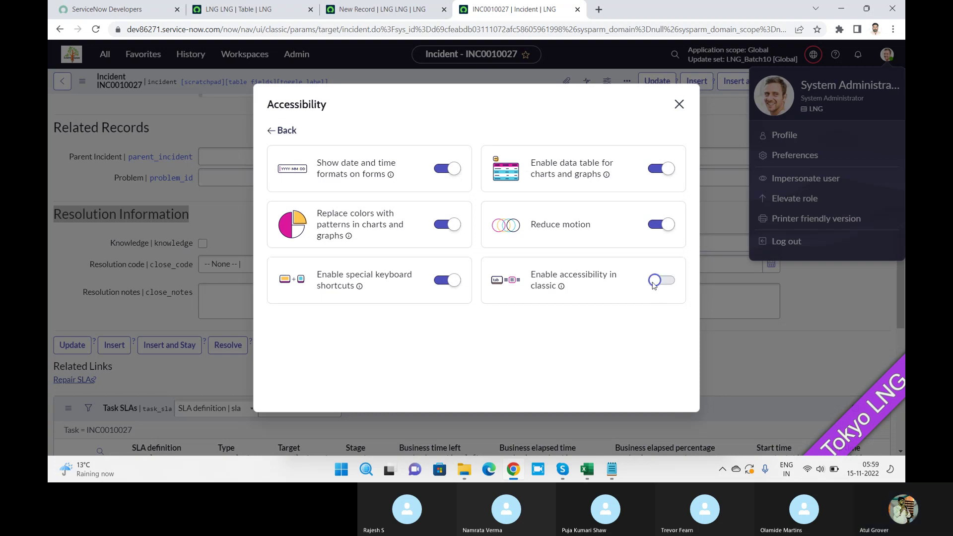
pyautogui.click(670, 283)
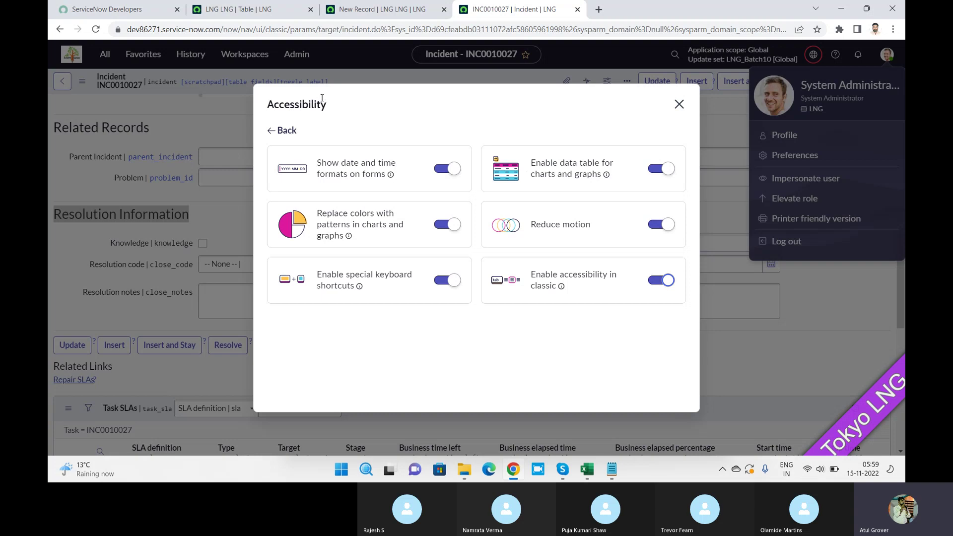
# Step: In the display preferences, turn on organizing form sections and related lists into tabs in classic forms
pyautogui.click(286, 132)
pyautogui.click(322, 164)
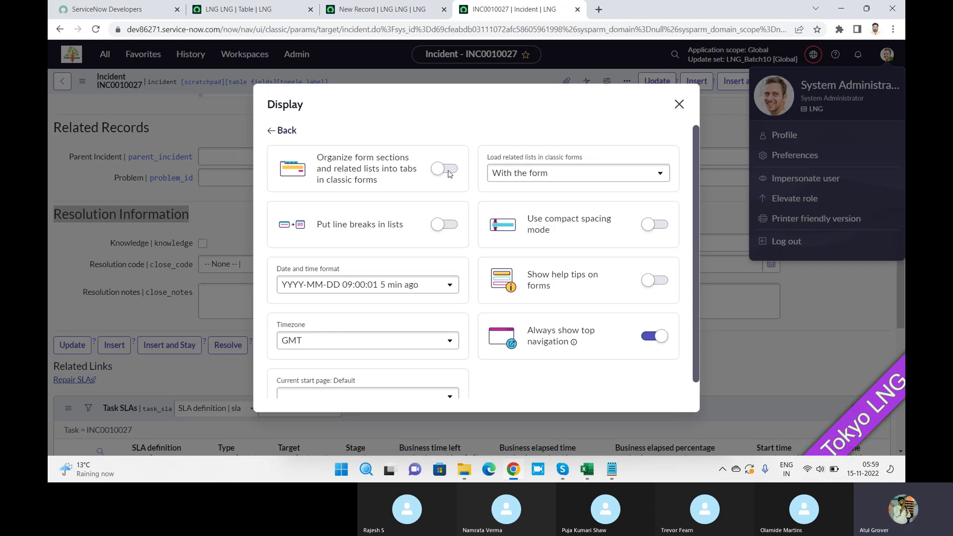
pyautogui.click(449, 170)
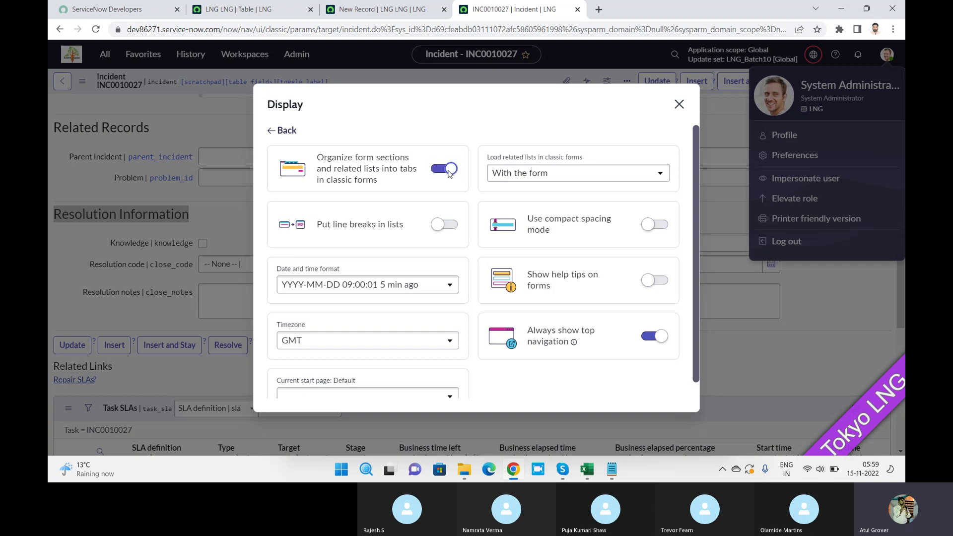
# Step: Close the display preferences and the user menu to return to the incident form
pyautogui.click(679, 103)
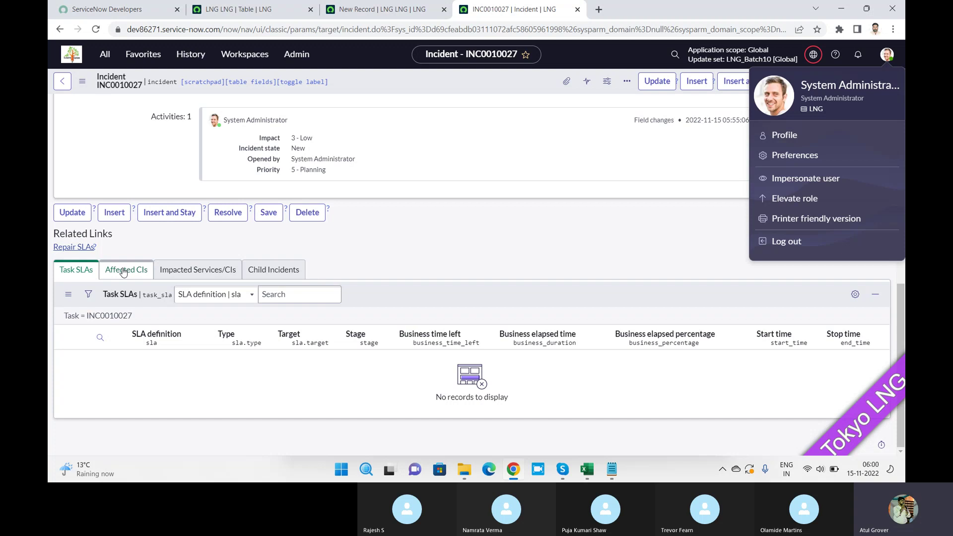
pyautogui.hotkey('alt', 'Tab')
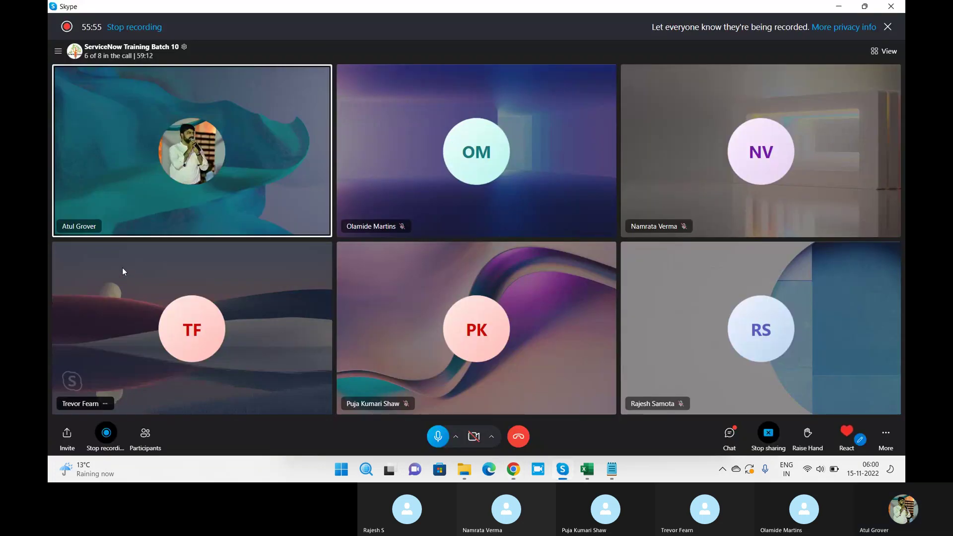
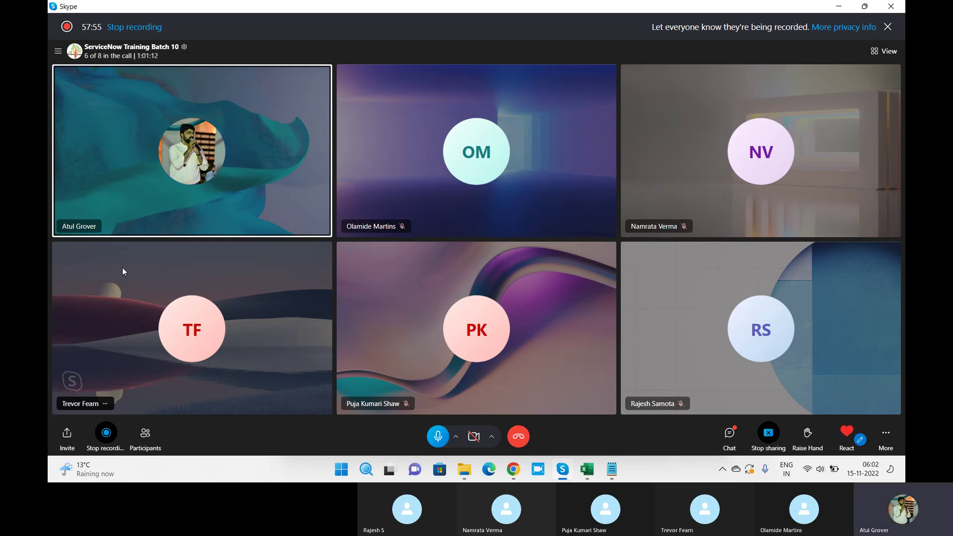
pyautogui.hotkey('alt', 'Tab')
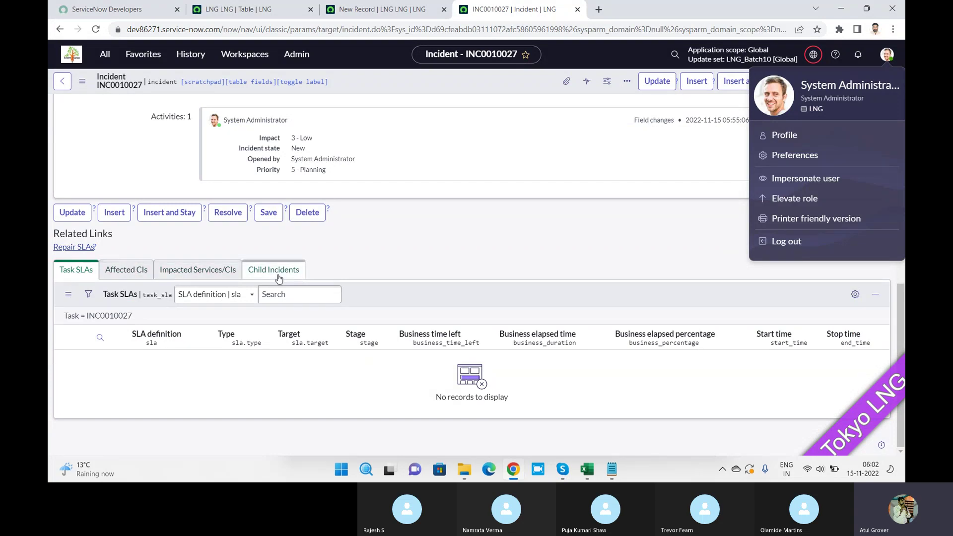
pyautogui.click(391, 258)
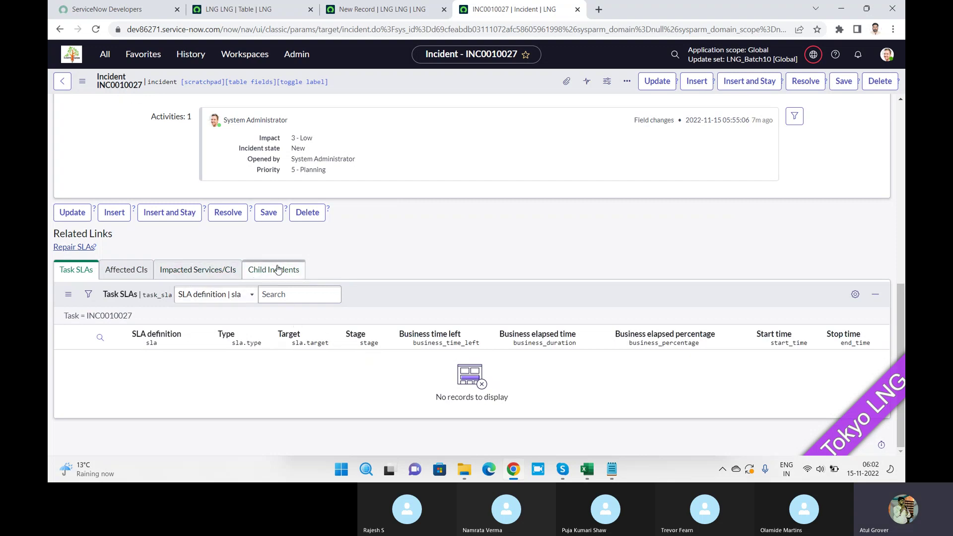
# Step: Open the related lists configuration of the LNG LNG form and highlight Audit Records among the available lists
pyautogui.click(272, 10)
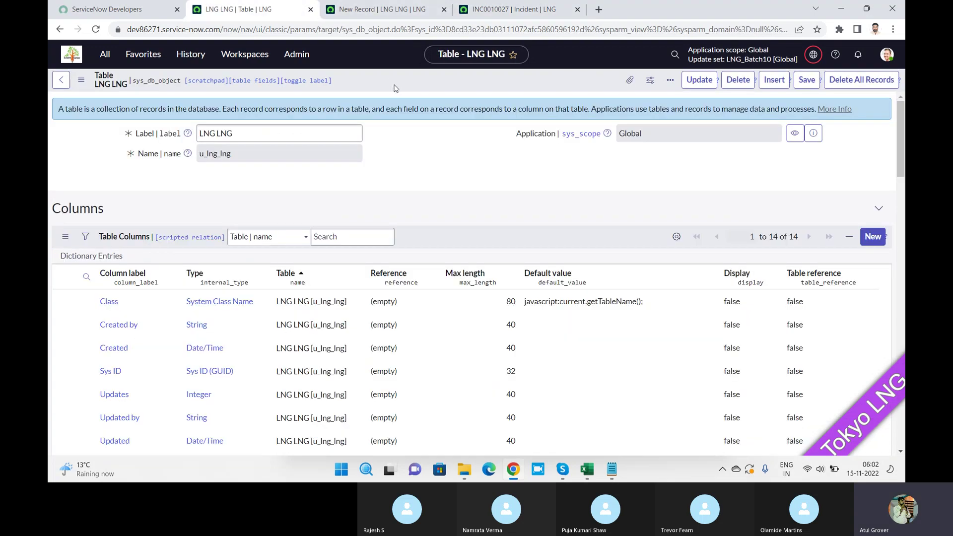
pyautogui.click(382, 14)
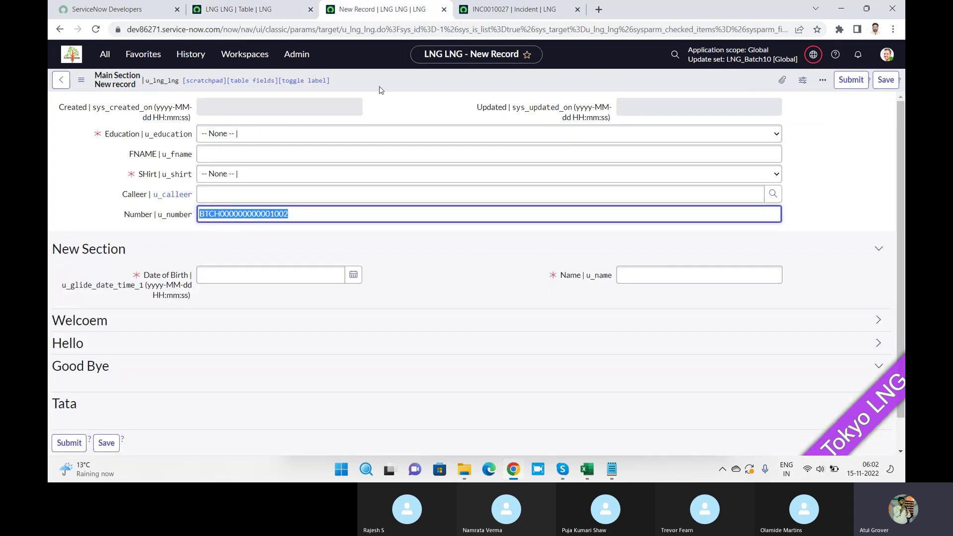
pyautogui.rightClick(378, 81)
pyautogui.moveTo(420, 103)
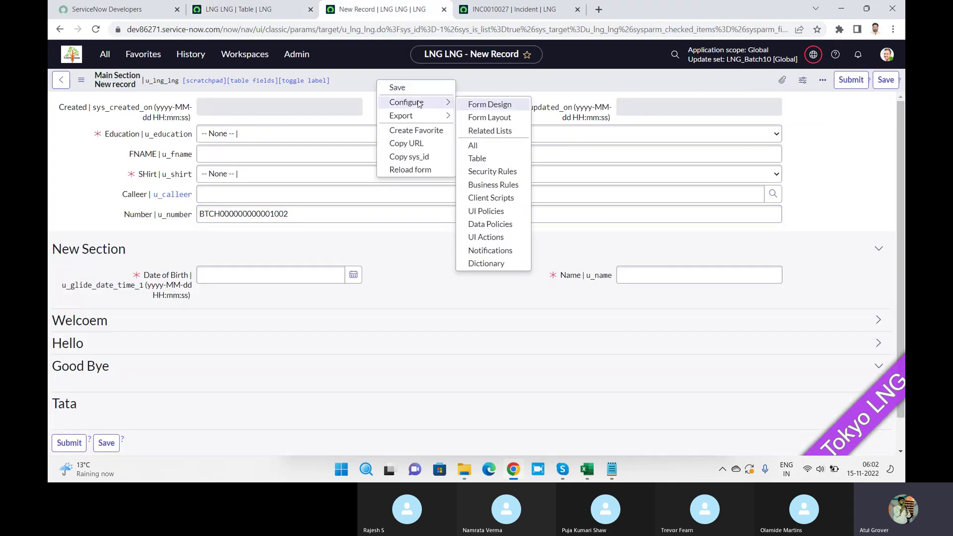
pyautogui.click(486, 131)
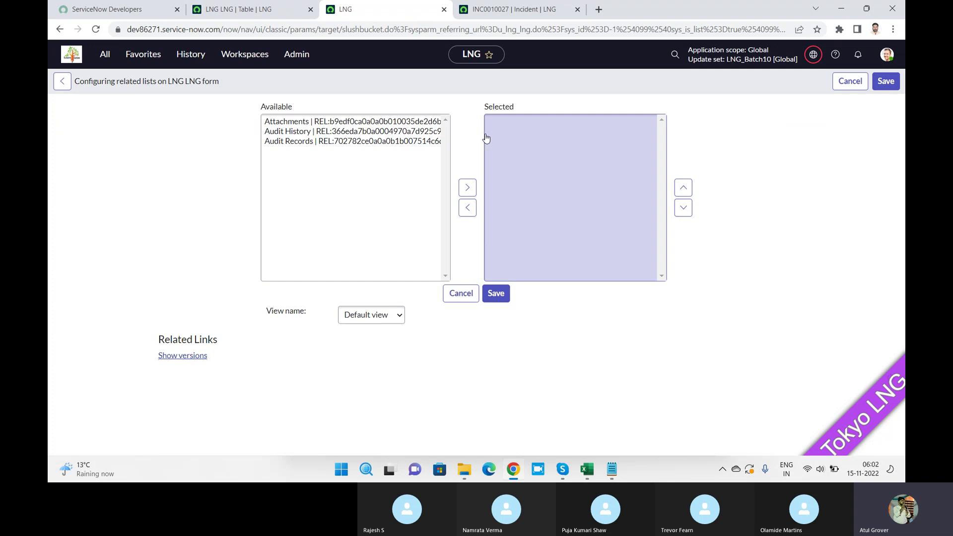
pyautogui.click(290, 141)
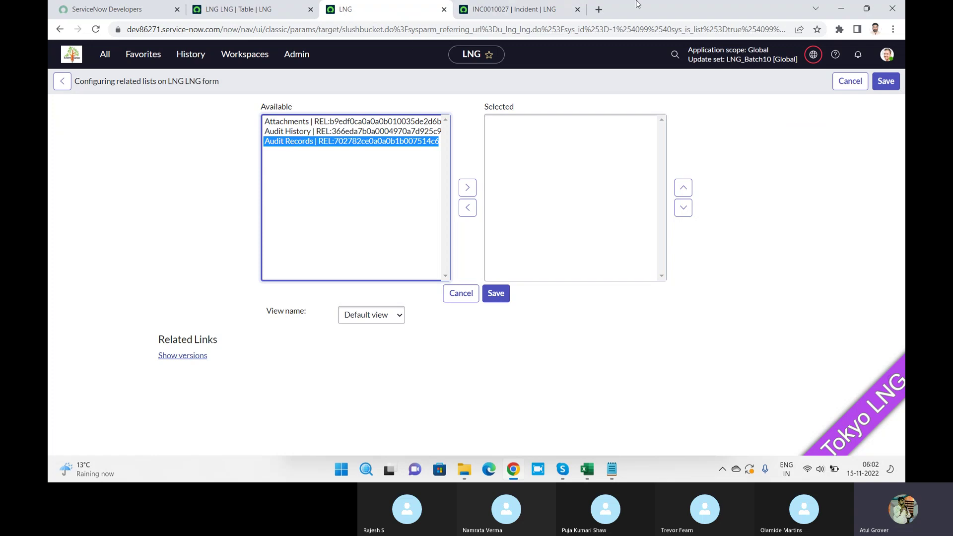
# Step: Open the related lists configuration of the Incident form for comparison
pyautogui.click(536, 9)
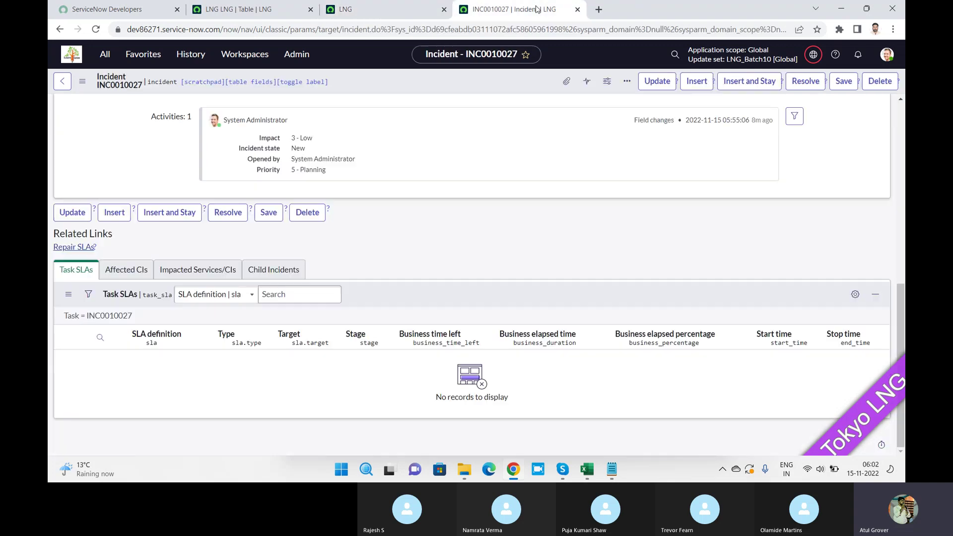
pyautogui.rightClick(338, 84)
pyautogui.moveTo(424, 277)
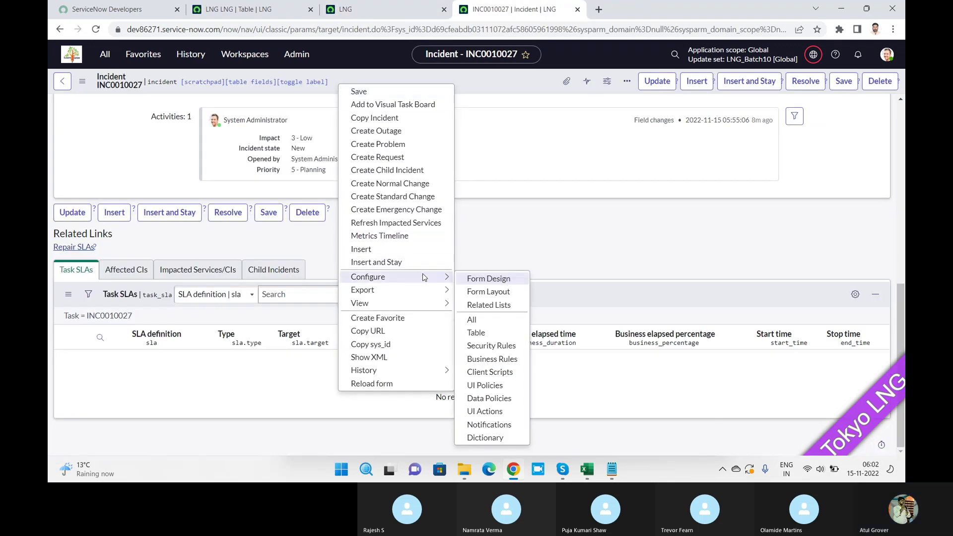
pyautogui.click(504, 305)
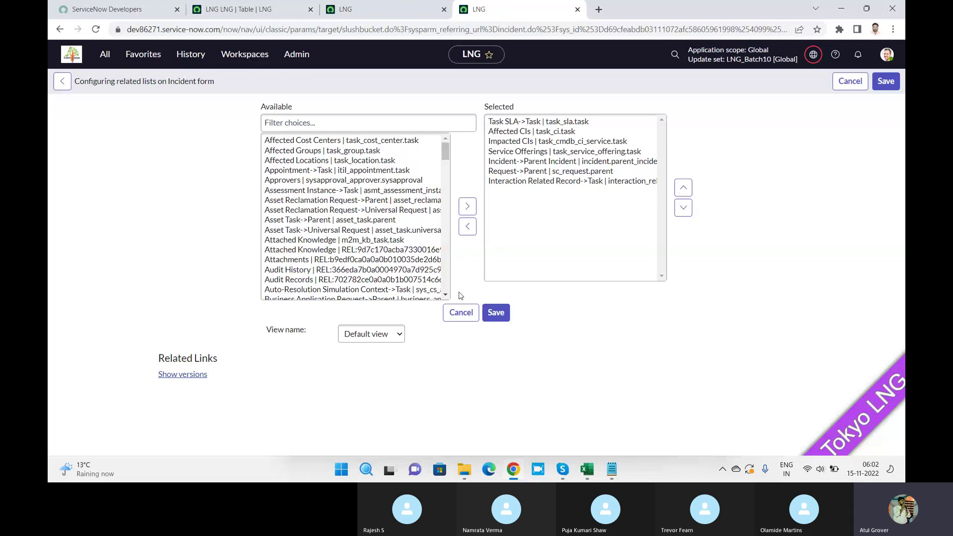
# Step: Look through the related lists available for the Incident form, from Affected Groups to Change Request->Parent
pyautogui.click(307, 150)
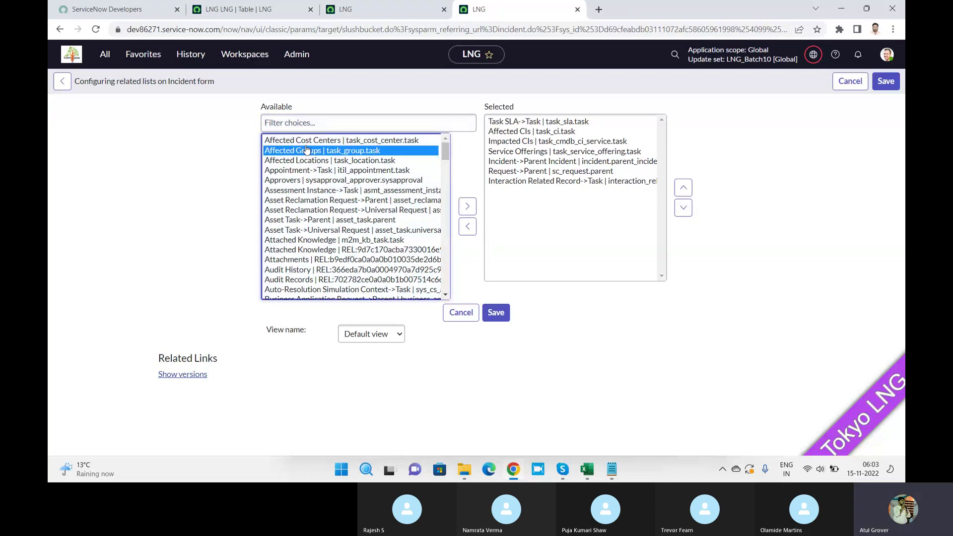
pyautogui.press('Down')
pyautogui.press('Down')
pyautogui.press('Down')
pyautogui.press('Down')
pyautogui.press('Down')
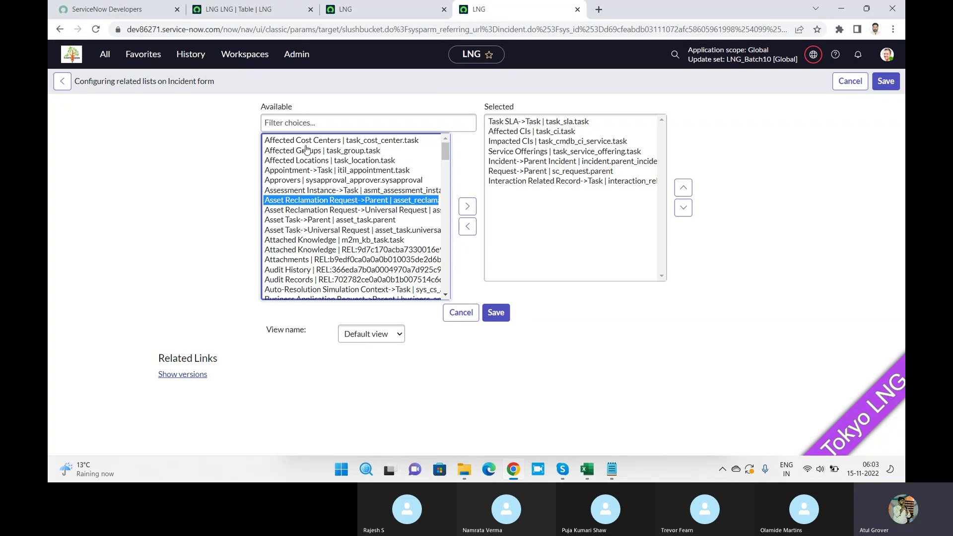
pyautogui.press('Down')
pyautogui.press('Down')
pyautogui.press('Down')
pyautogui.press('Down')
pyautogui.press('Down')
pyautogui.press('Down')
pyautogui.press('Down')
pyautogui.press('Down')
pyautogui.press('Down')
pyautogui.press('Down')
pyautogui.press('Down')
pyautogui.press('Down')
pyautogui.press('Down')
pyautogui.press('Down')
pyautogui.press('Down')
pyautogui.press('Down')
pyautogui.press('Down')
pyautogui.press('Down')
pyautogui.press('Down')
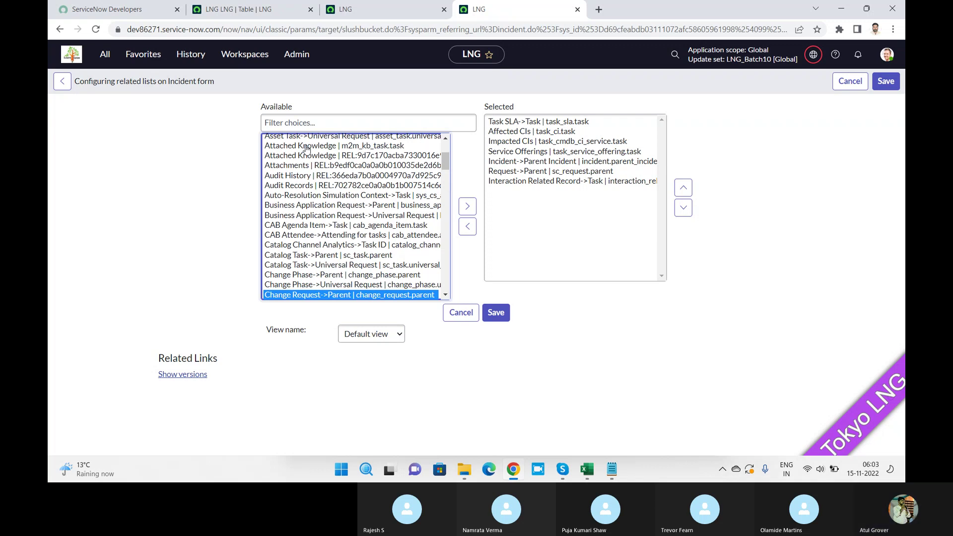
# Step: Cancel the LNG LNG form's related lists configuration and open it again from the new record form
pyautogui.click(359, 19)
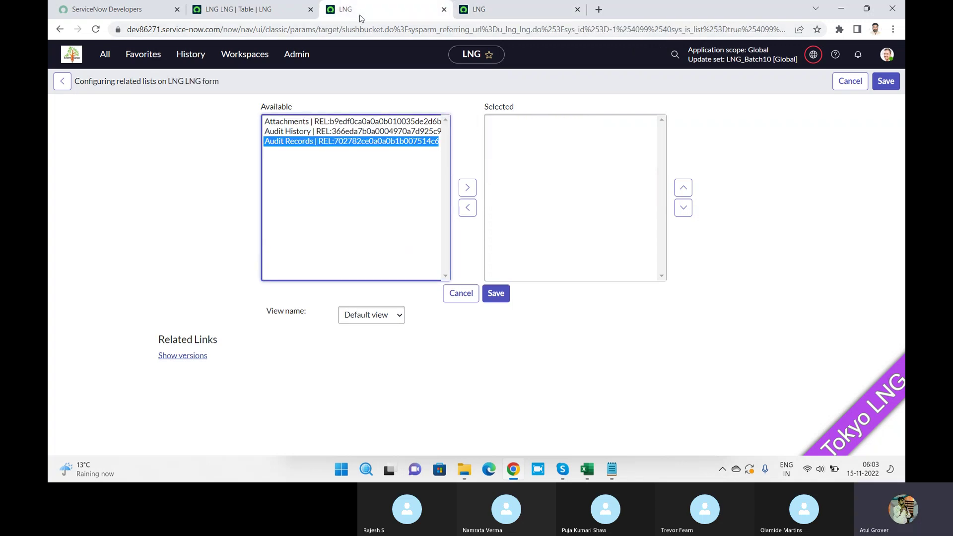
pyautogui.click(467, 295)
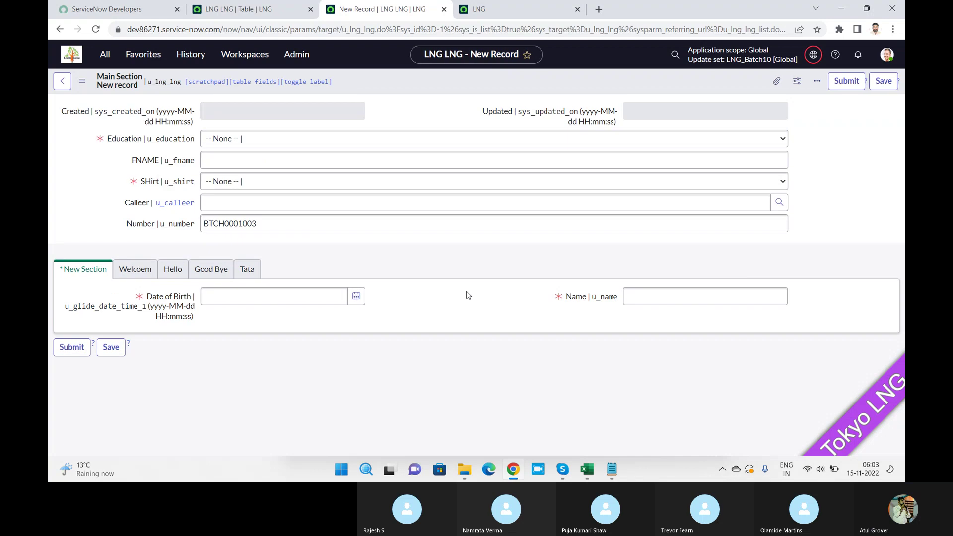
pyautogui.rightClick(405, 75)
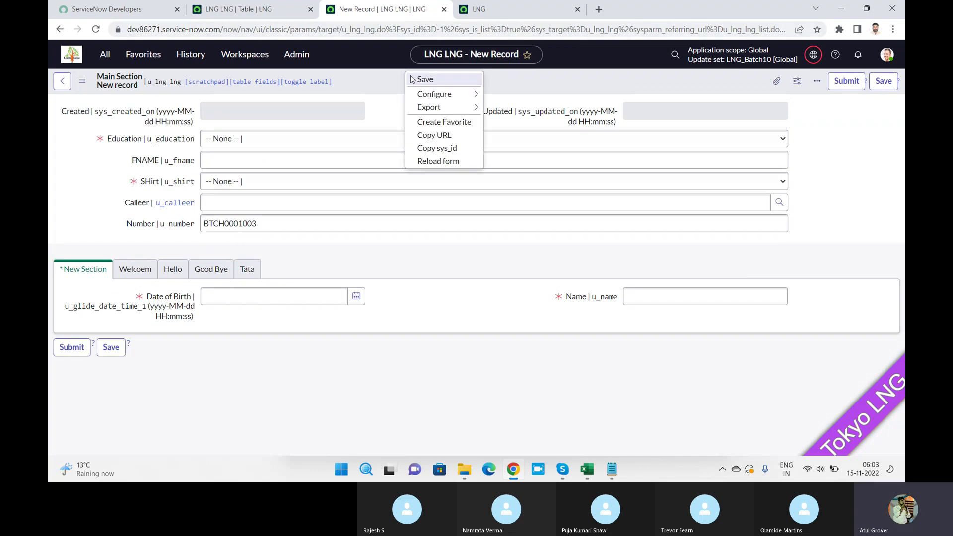
pyautogui.moveTo(457, 97)
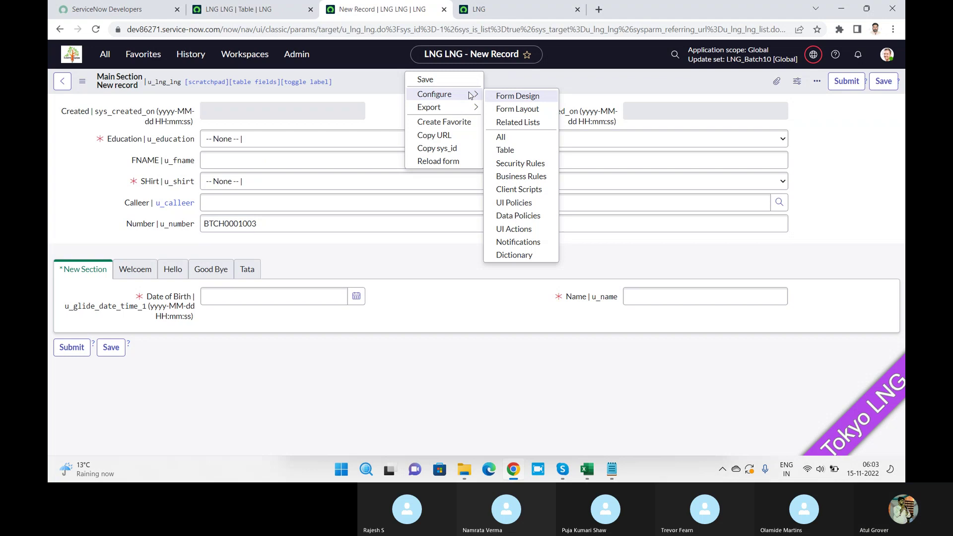
pyautogui.click(506, 124)
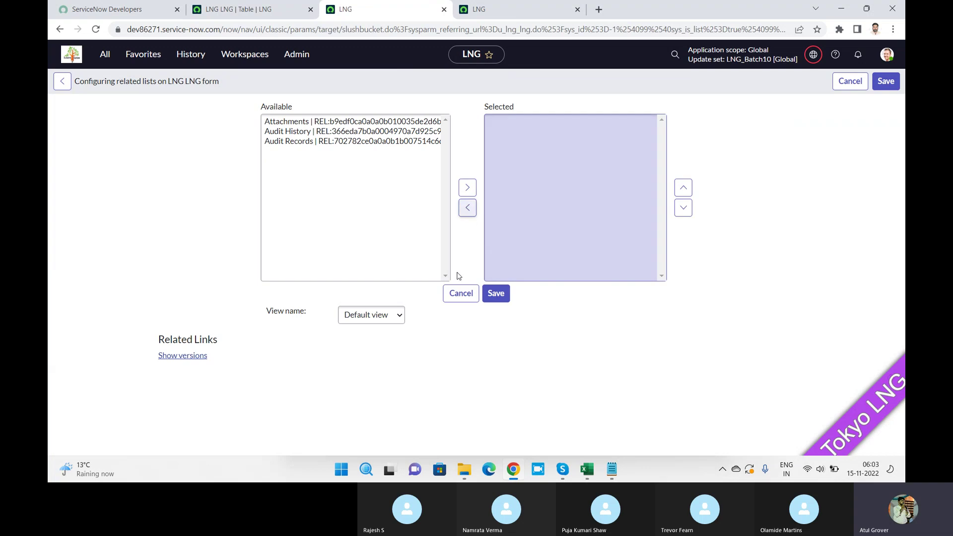
pyautogui.click(383, 320)
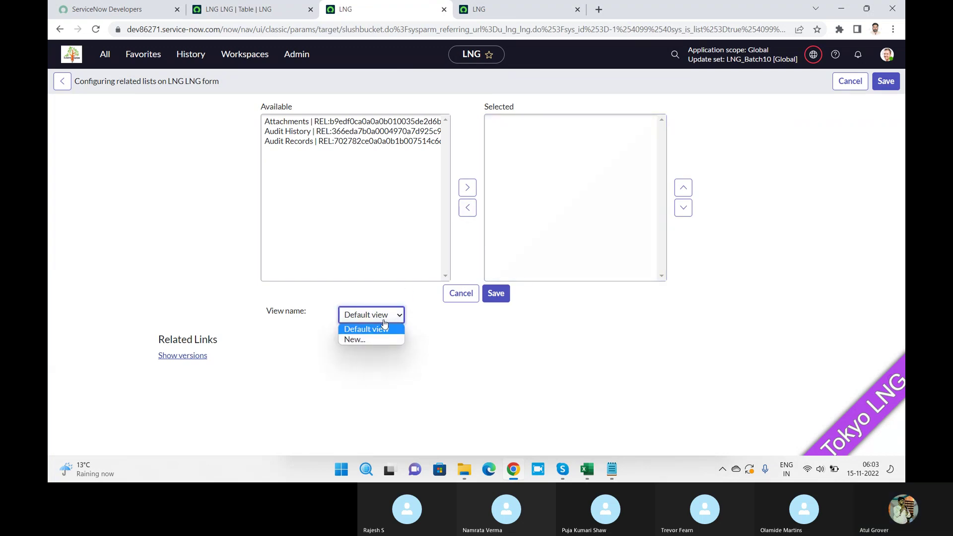
pyautogui.click(366, 338)
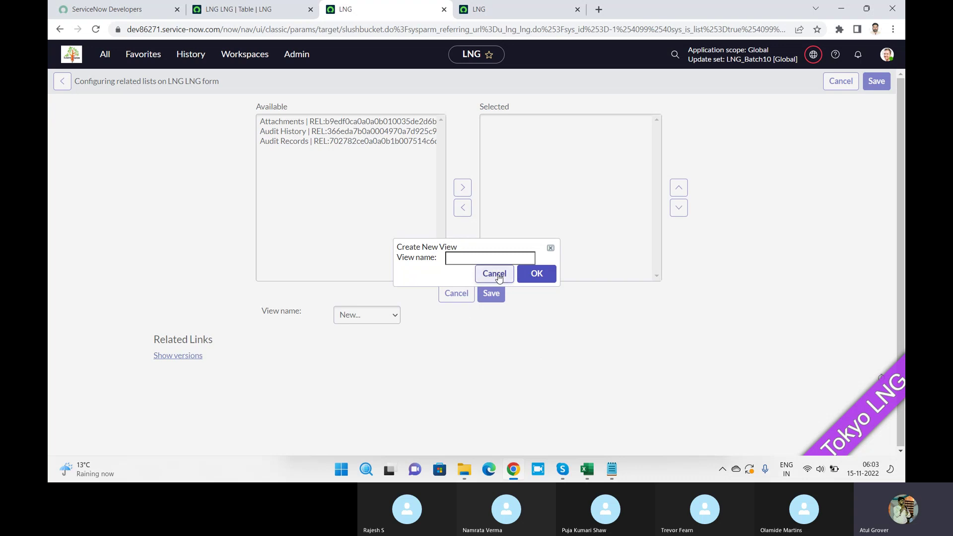
pyautogui.click(490, 281)
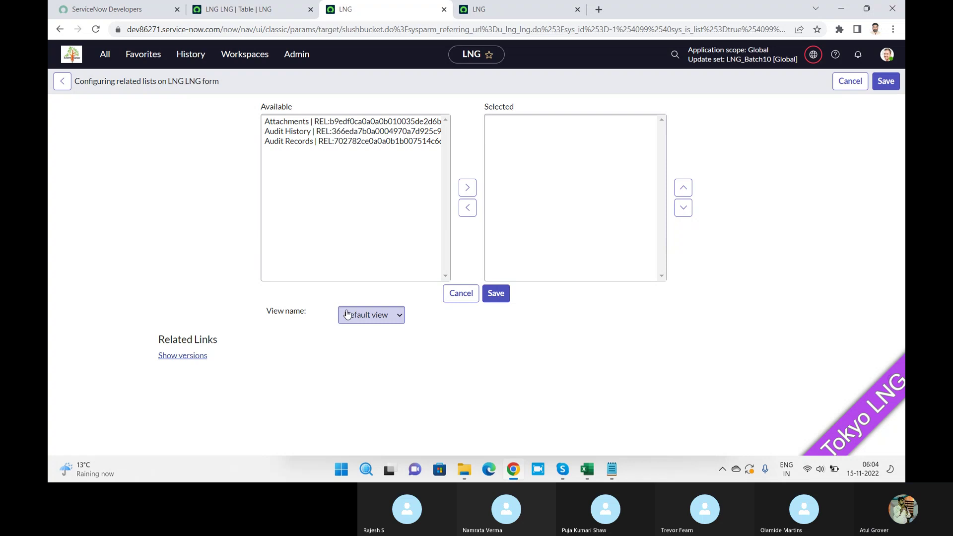
# Step: Search the application navigator for "releated" and clear the filter
pyautogui.click(105, 55)
pyautogui.click(106, 58)
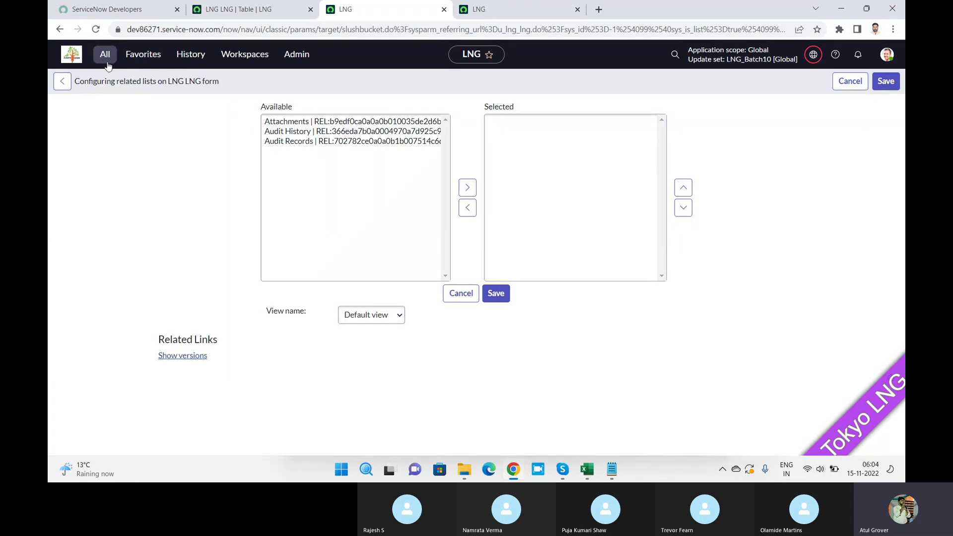
pyautogui.click(107, 60)
pyautogui.write('r')
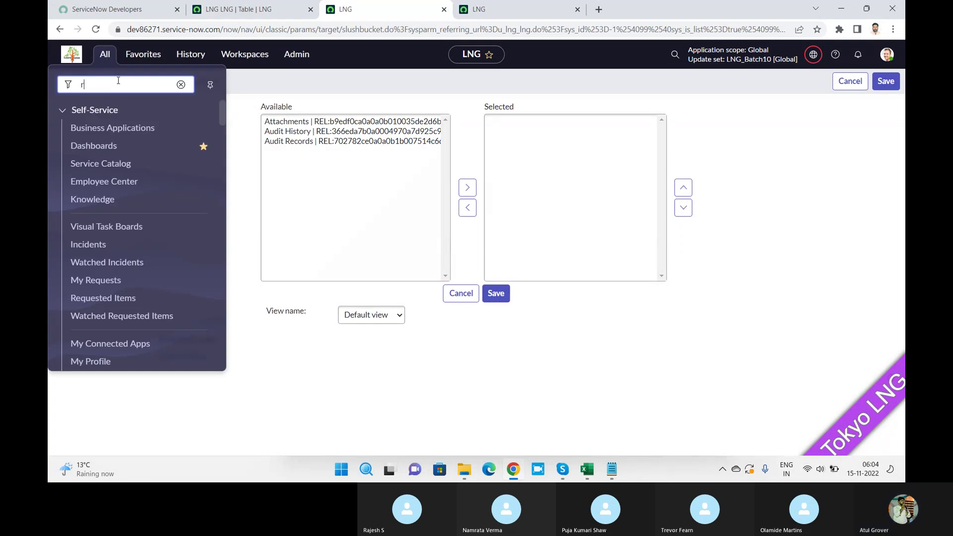
pyautogui.write('elea')
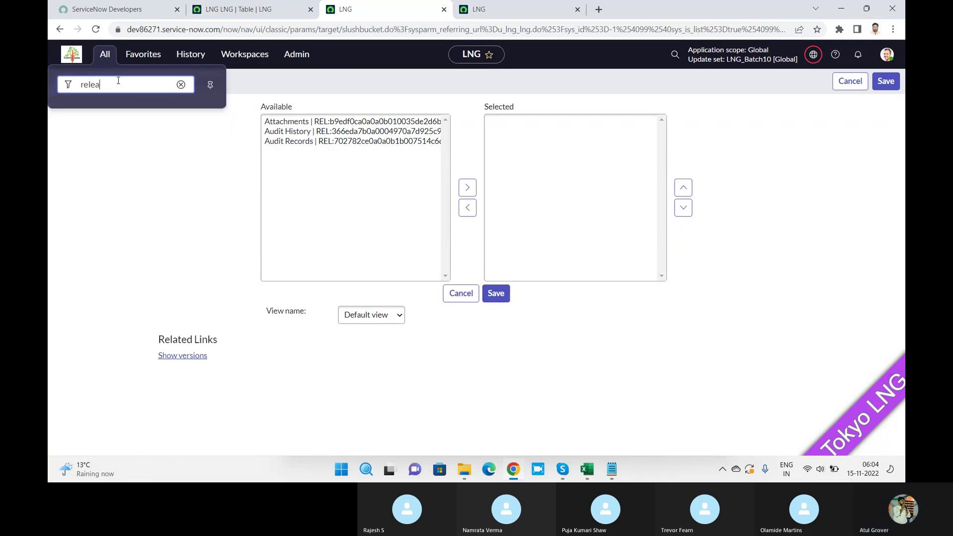
pyautogui.write('ted')
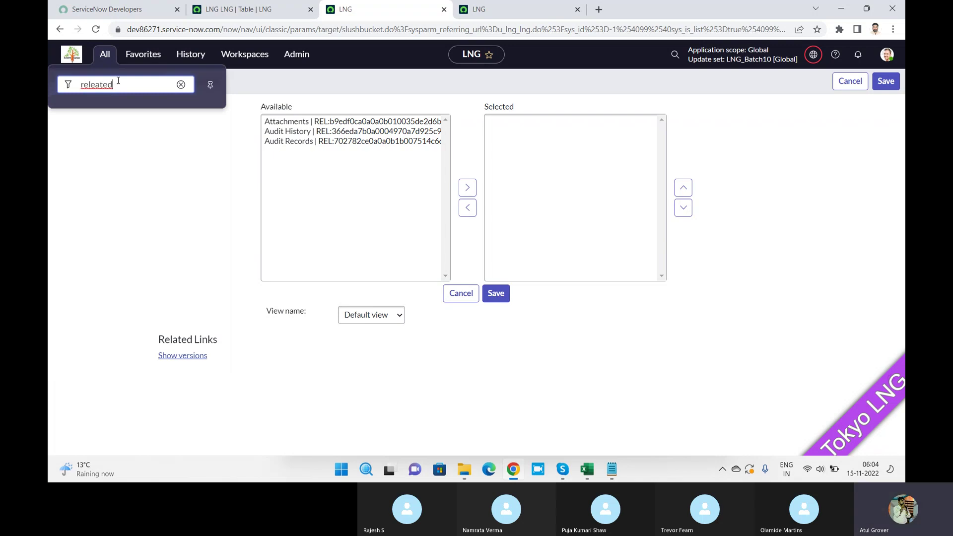
pyautogui.press('BackSpace')
pyautogui.press('BackSpace')
pyautogui.press('BackSpace')
pyautogui.press('BackSpace')
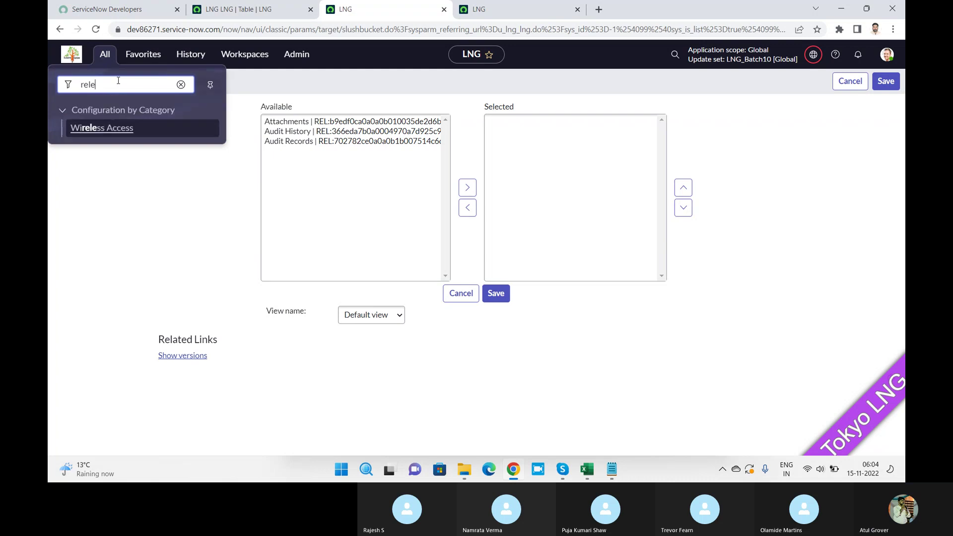
pyautogui.press('BackSpace')
pyautogui.press('BackSpace')
pyautogui.press('BackSpace')
pyautogui.press('BackSpace')
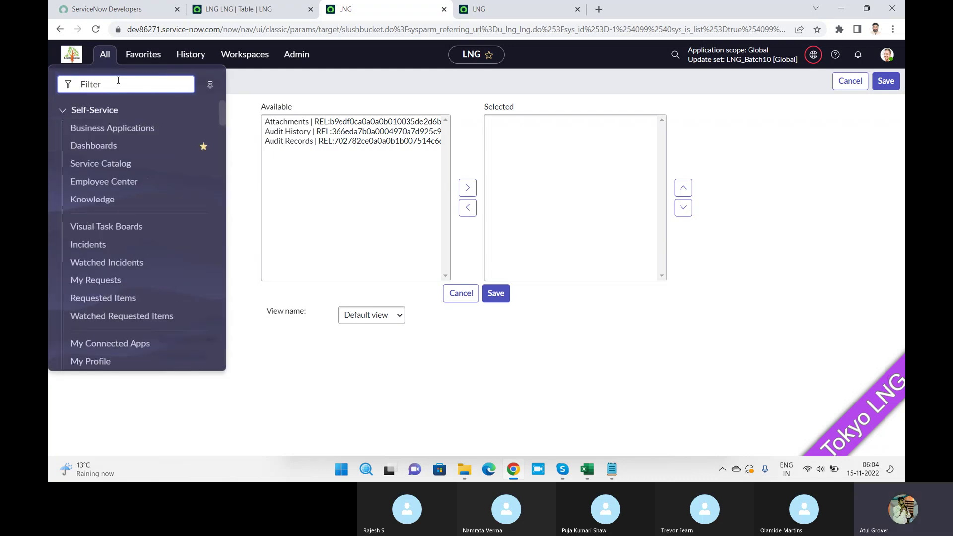
# Step: Review the columns in the LNG LNG table definition and return to the form's related lists configuration
pyautogui.click(242, 9)
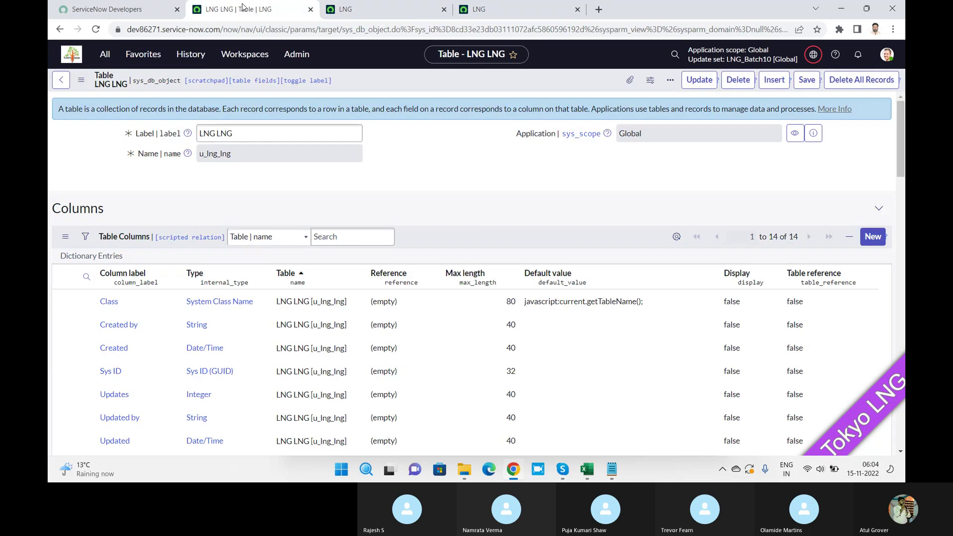
pyautogui.rightClick(418, 83)
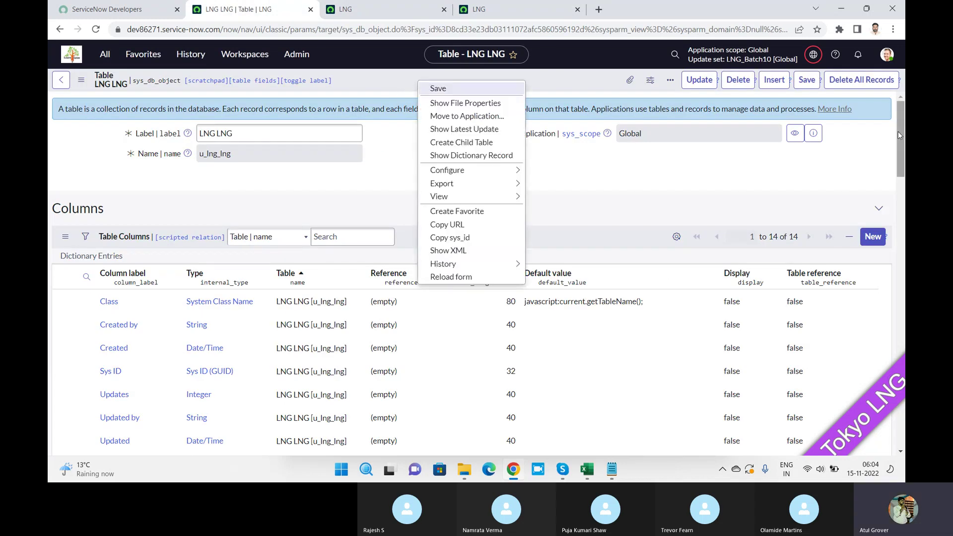
pyautogui.scroll(-3, 899, 130)
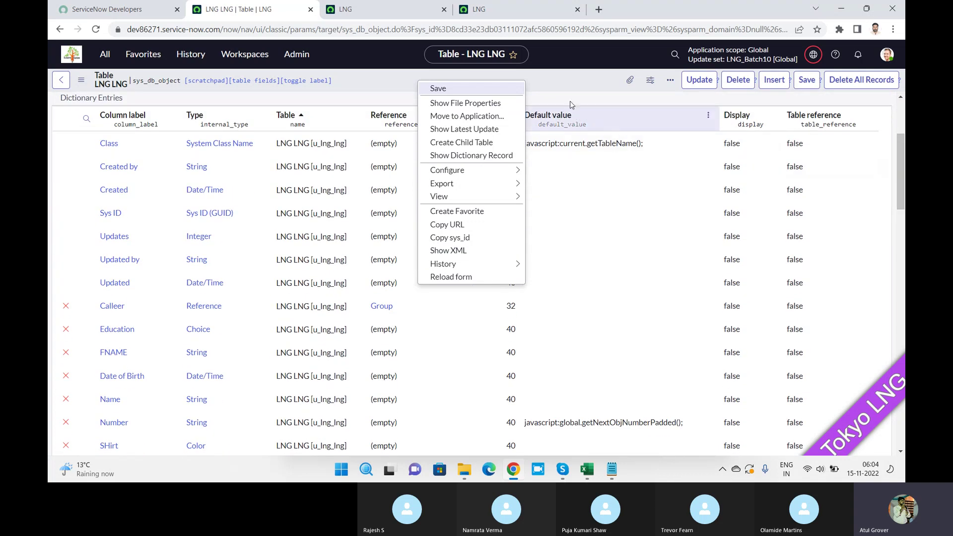
pyautogui.click(570, 101)
pyautogui.click(372, 11)
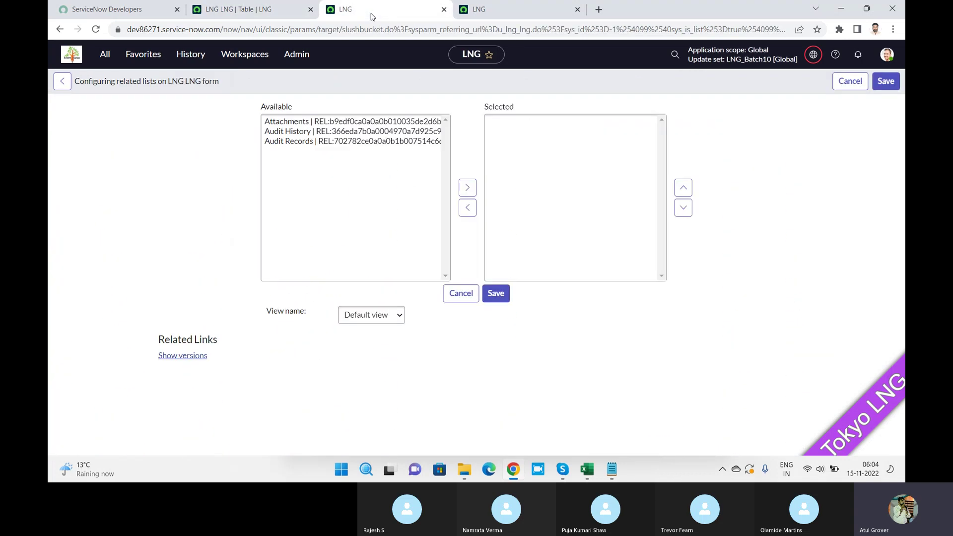
pyautogui.click(361, 241)
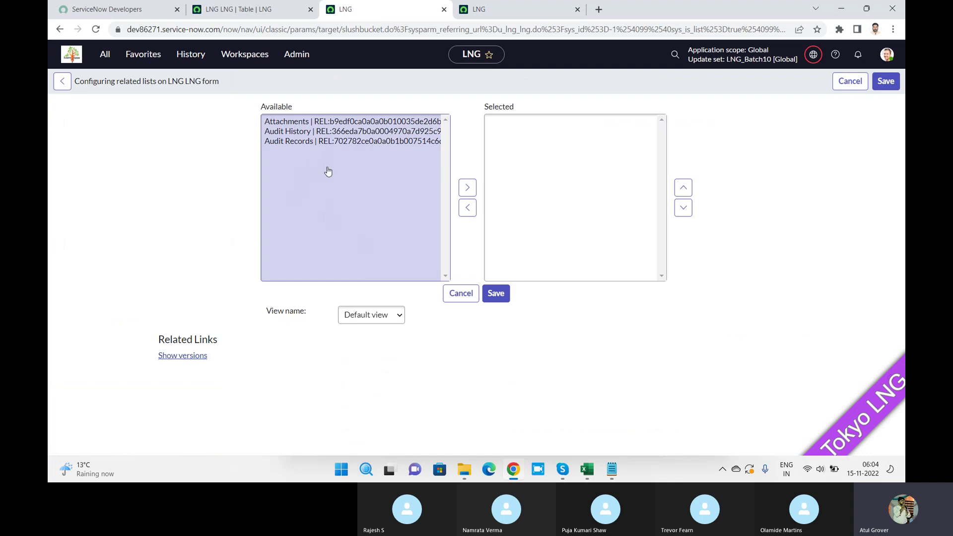
# Step: Look through the LNG LNG table definition down to its related links and show the table's record list
pyautogui.click(244, 11)
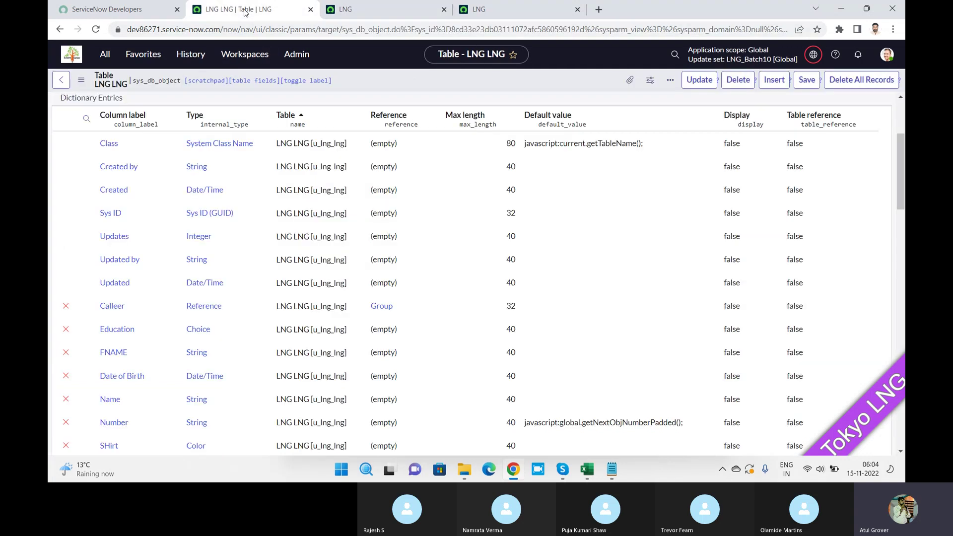
pyautogui.moveTo(900, 152); pyautogui.dragTo(903, 418)
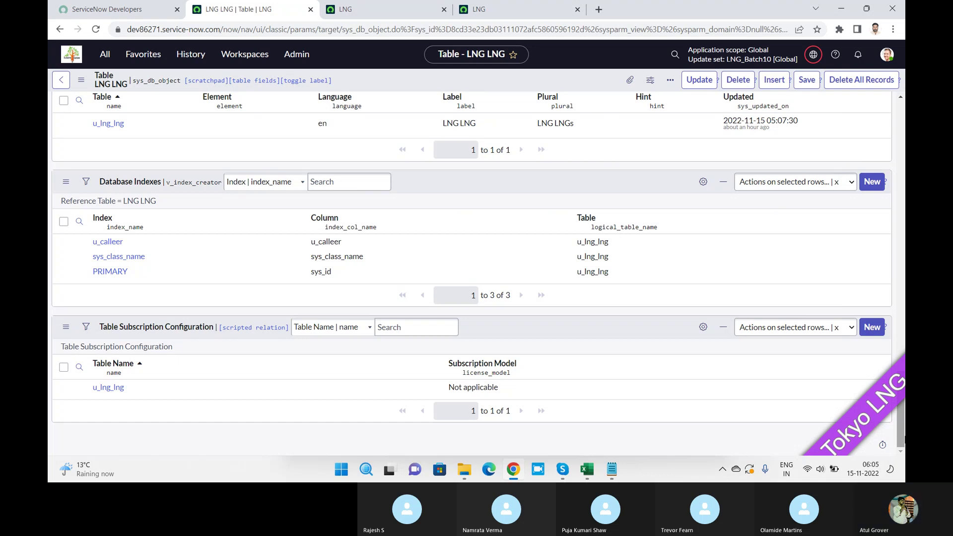
pyautogui.moveTo(903, 439); pyautogui.dragTo(903, 342)
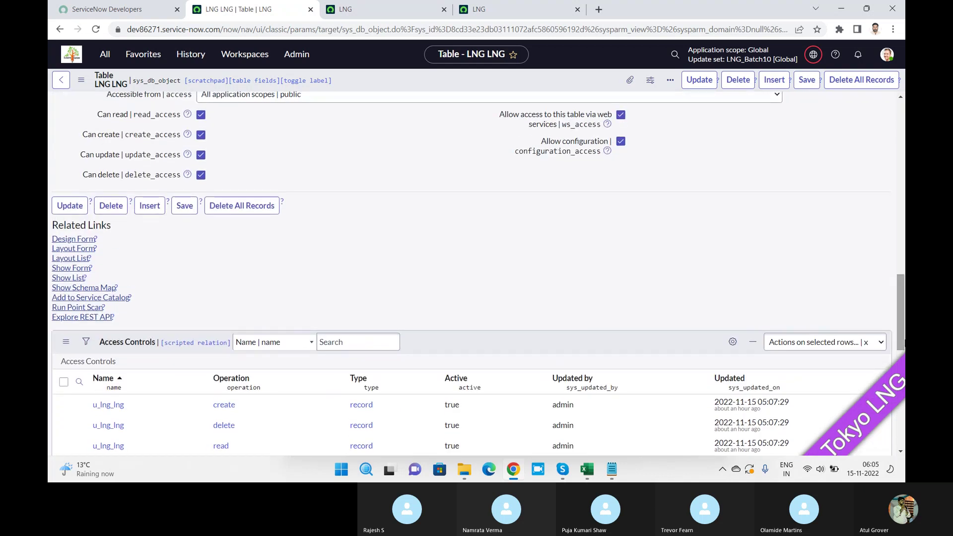
pyautogui.click(65, 278)
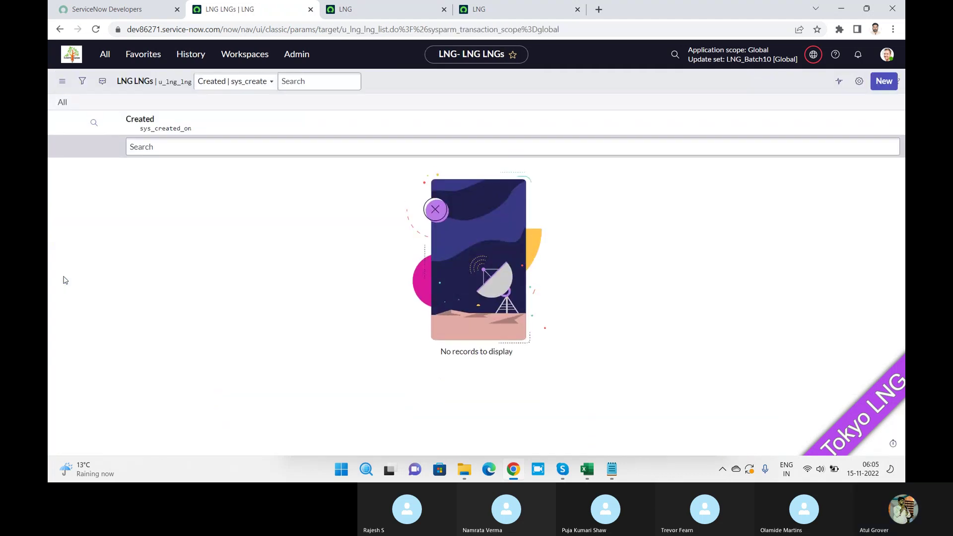
# Step: Search Google in a new browser tab for "how to create related list in Servocenow"
pyautogui.click(599, 10)
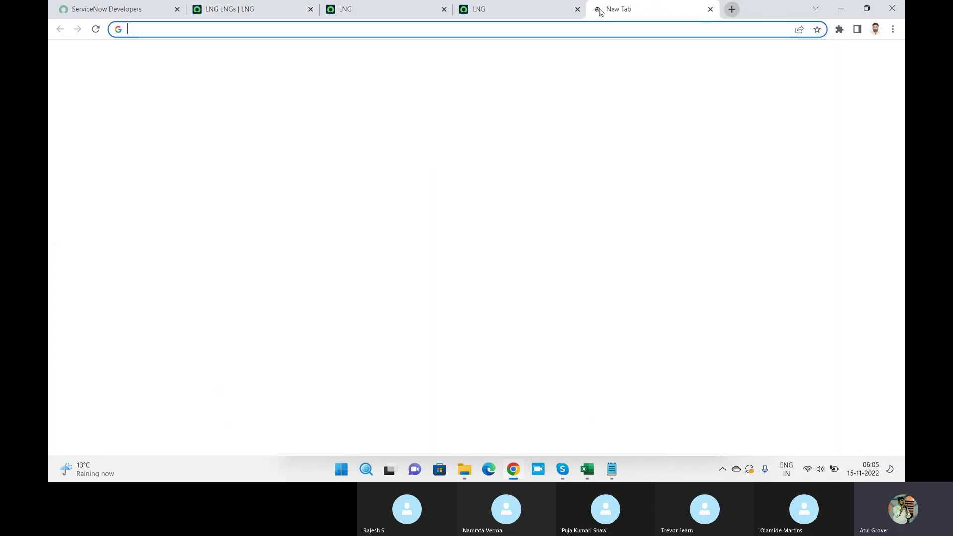
pyautogui.write('how to creat')
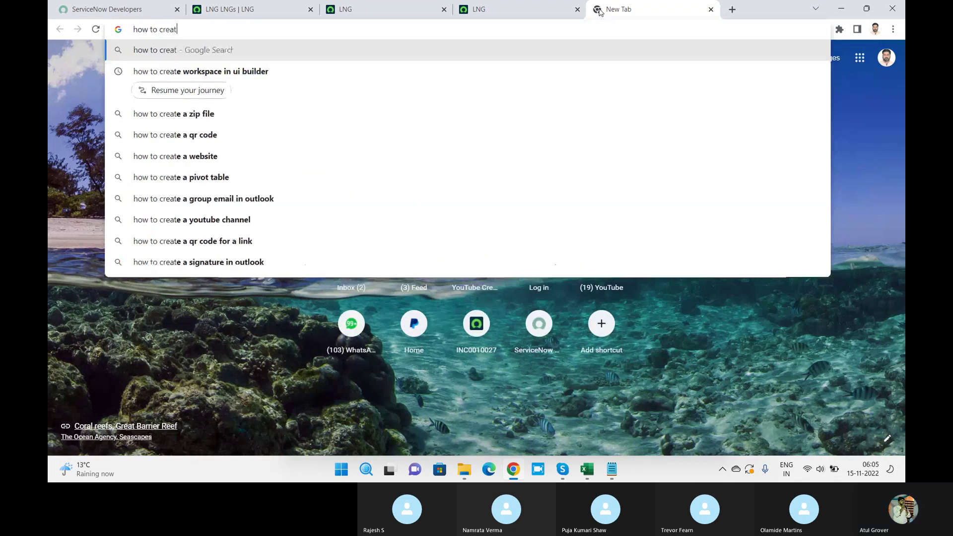
pyautogui.write('e related')
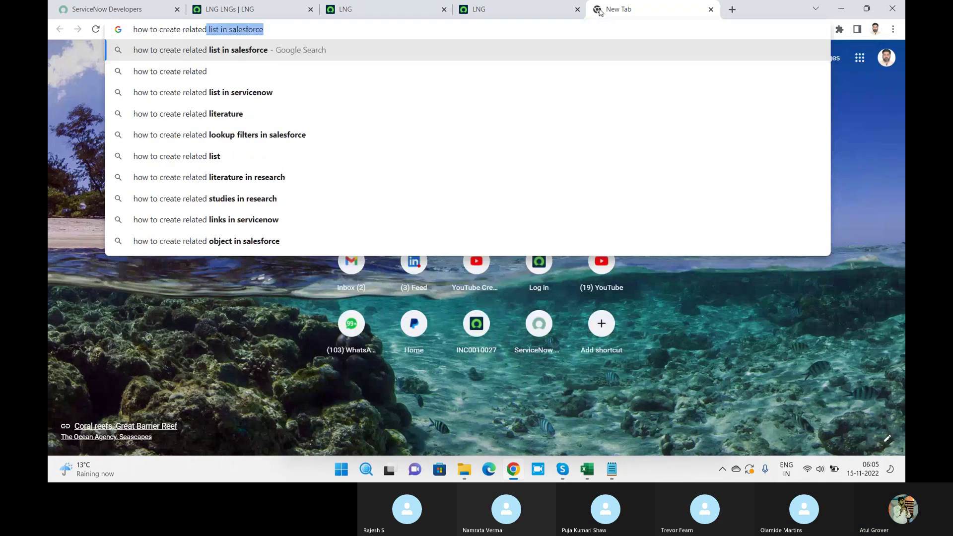
pyautogui.write(' list in sales')
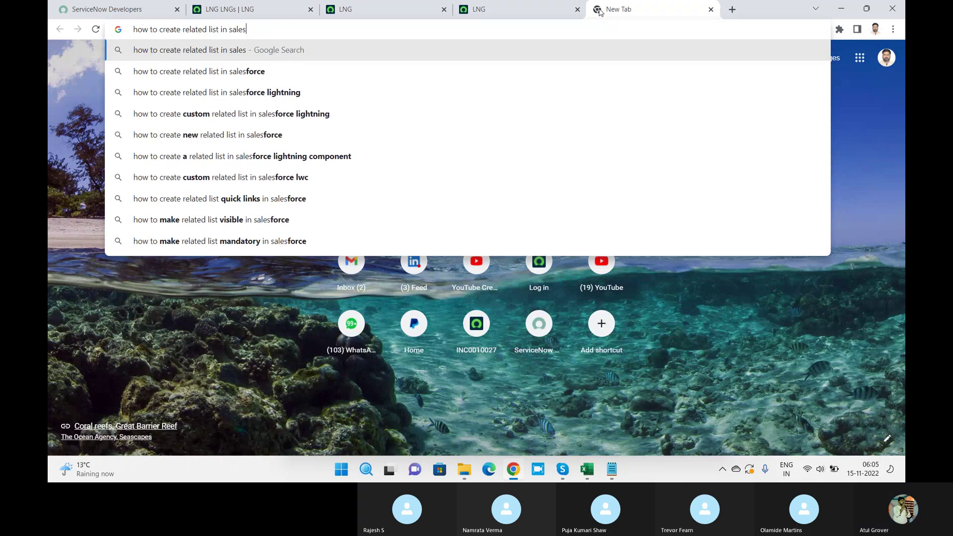
pyautogui.press('BackSpace')
pyautogui.press('BackSpace')
pyautogui.write('Serc')
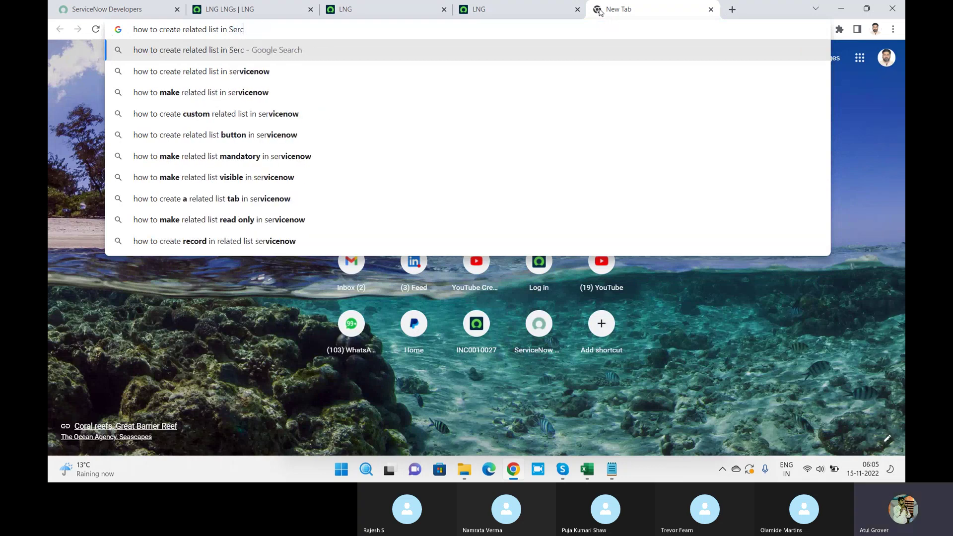
pyautogui.press('BackSpace')
pyautogui.write('vocenow')
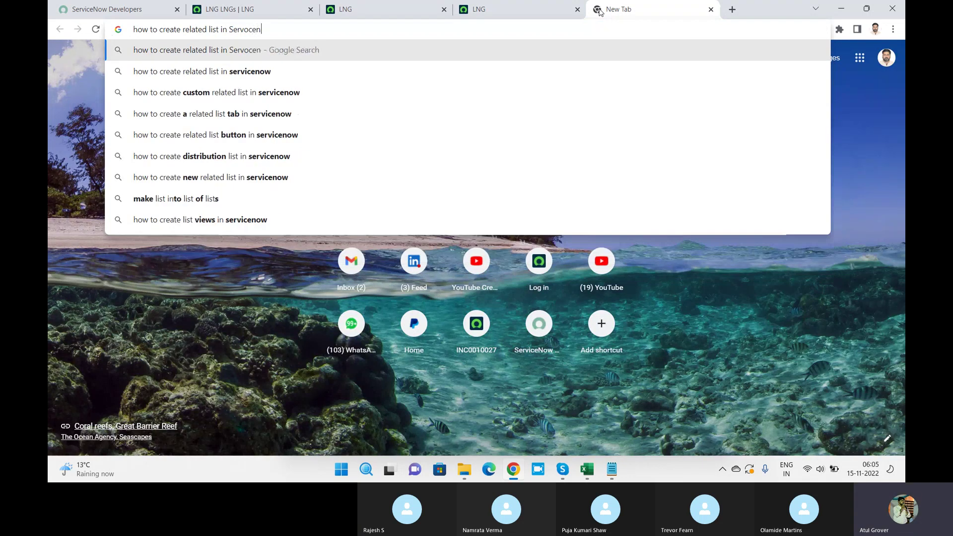
pyautogui.press('Return')
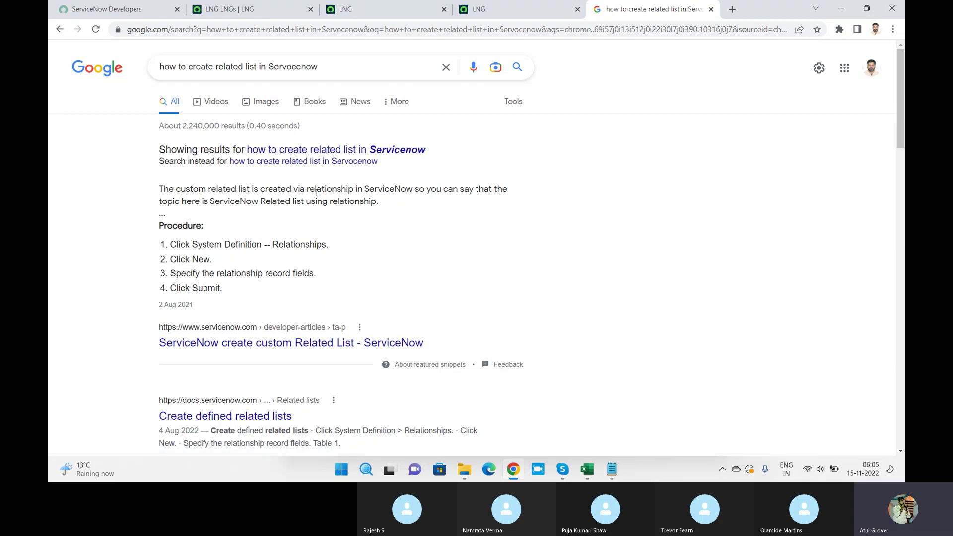
# Step: Compare the related lists available for the LNG LNG form with the Incident form's, and return to the Google results
pyautogui.click(273, 13)
pyautogui.click(351, 14)
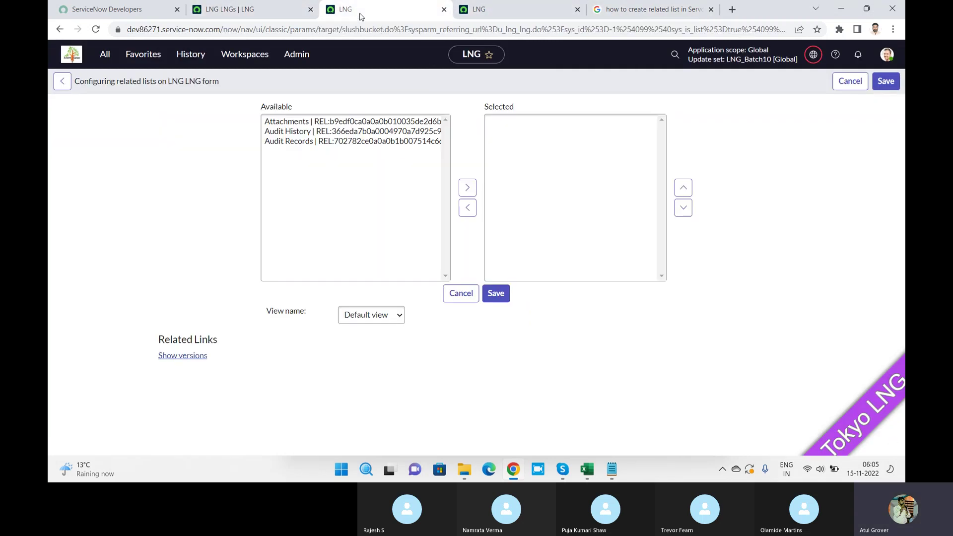
pyautogui.click(482, 14)
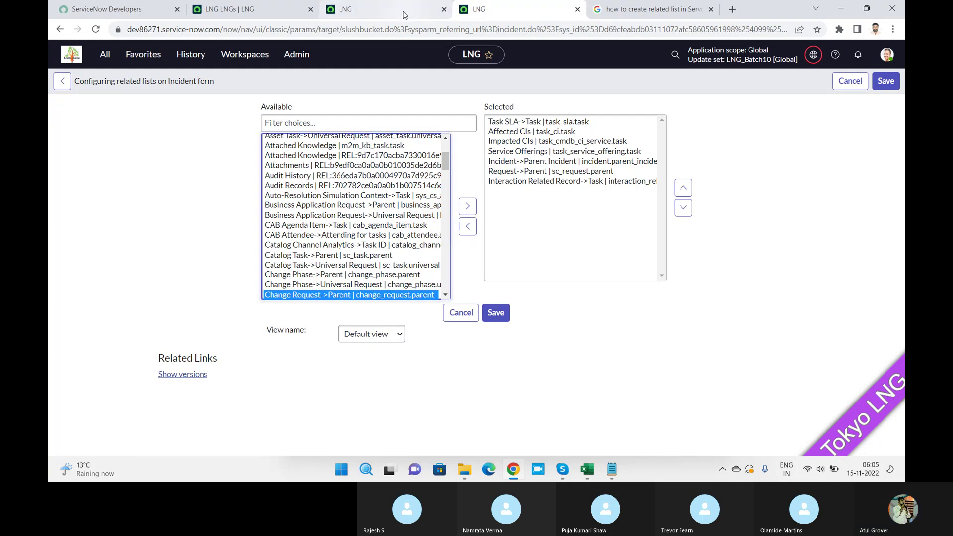
pyautogui.moveTo(403, 15)
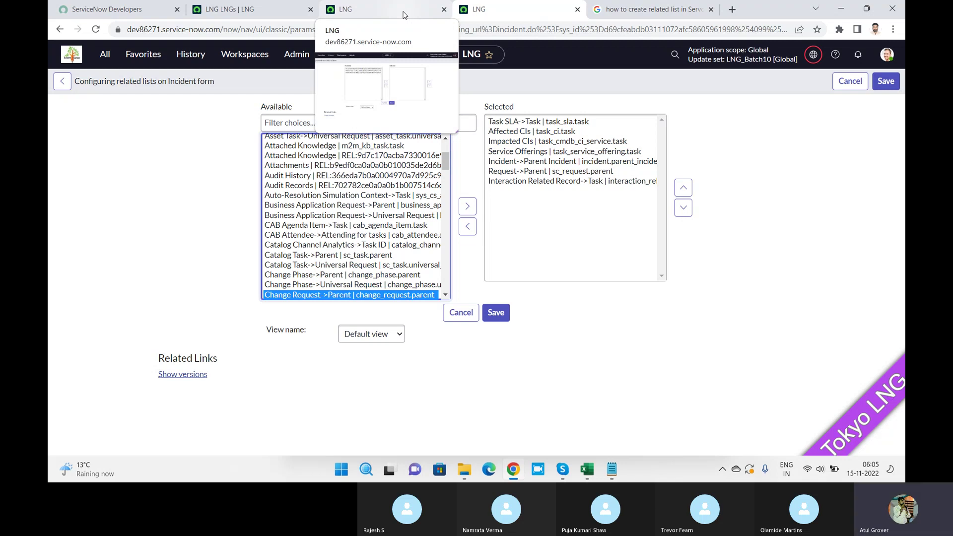
pyautogui.click(619, 14)
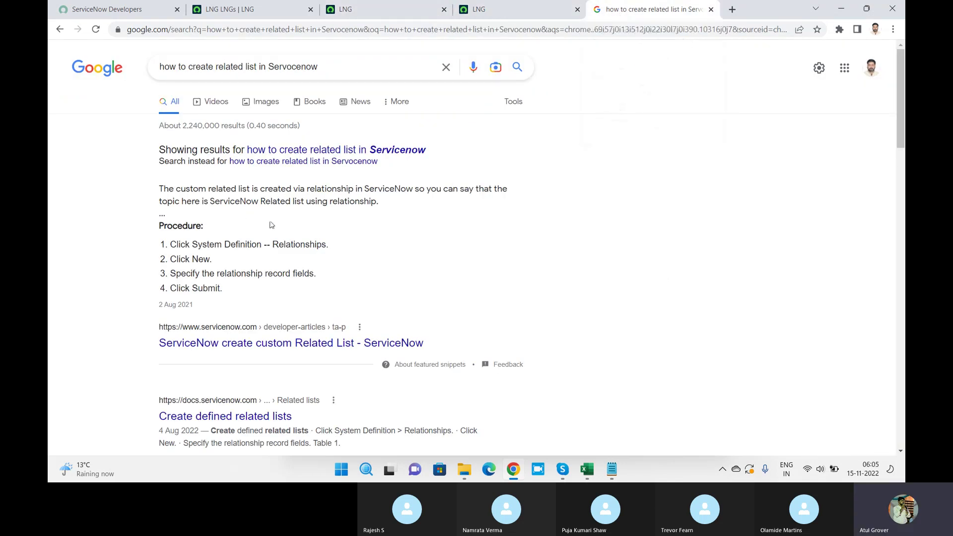
# Step: Highlight the "System Definition -- Relationships" instruction in the search result's procedure, then clear the highlight
pyautogui.doubleClick(296, 243)
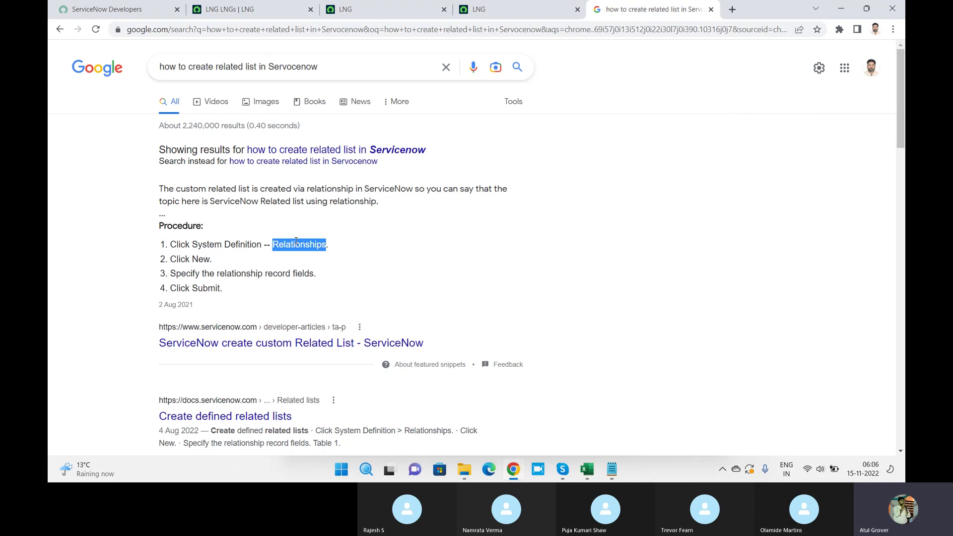
pyautogui.hotkey('alt', 'Tab')
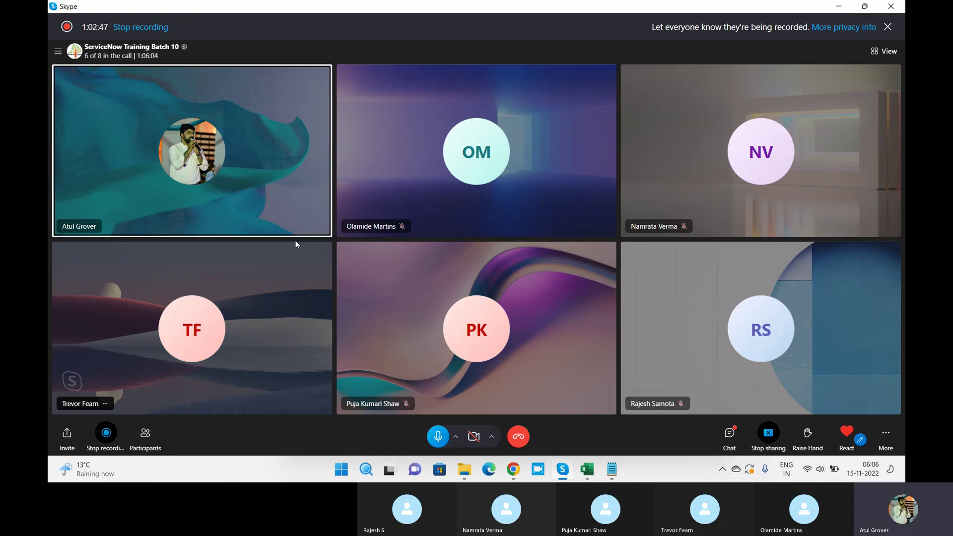
pyautogui.hotkey('alt', 'Tab')
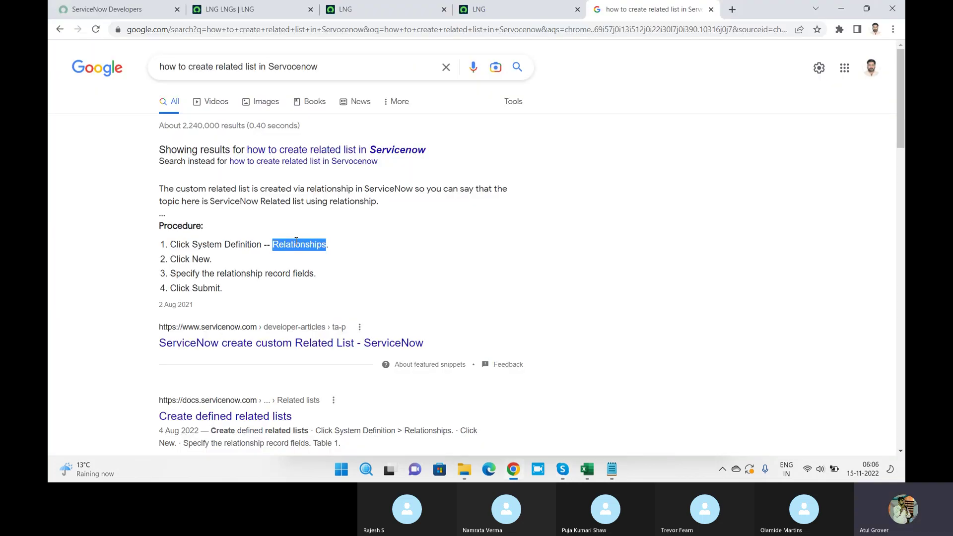
pyautogui.tripleClick(291, 244)
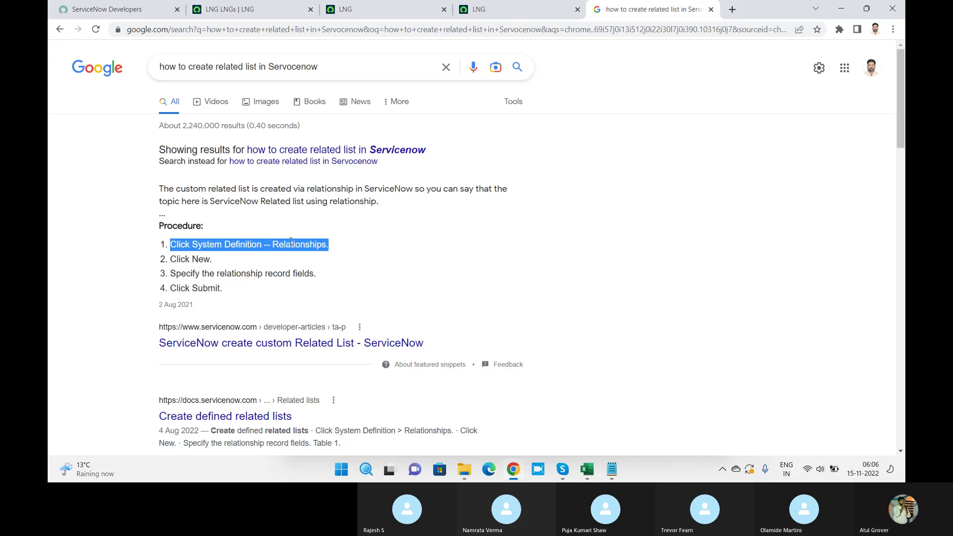
pyautogui.click(291, 242)
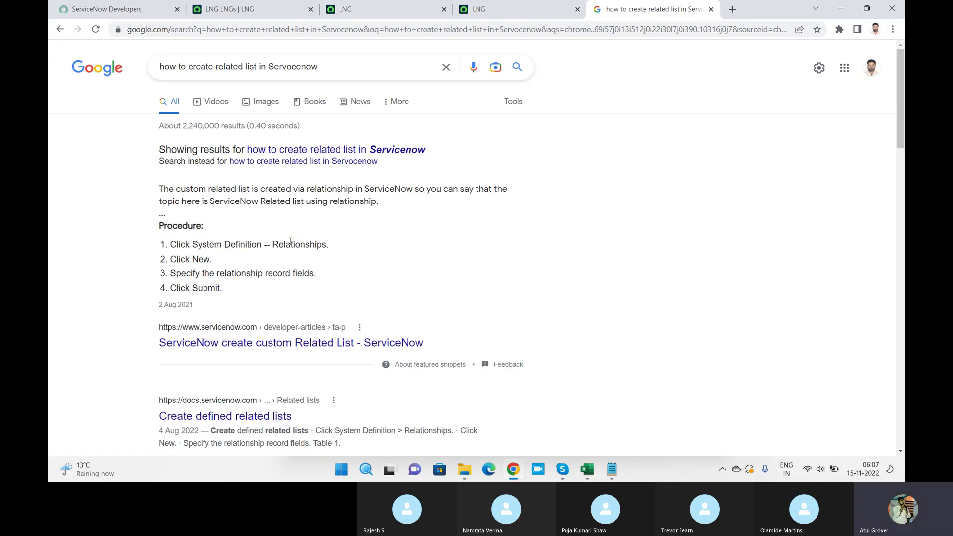
# Step: Switch to the Training_Master workbook in Excel and correct cell A8 on the Table sheet to "one to many"
pyautogui.hotkey('alt', 'Tab')
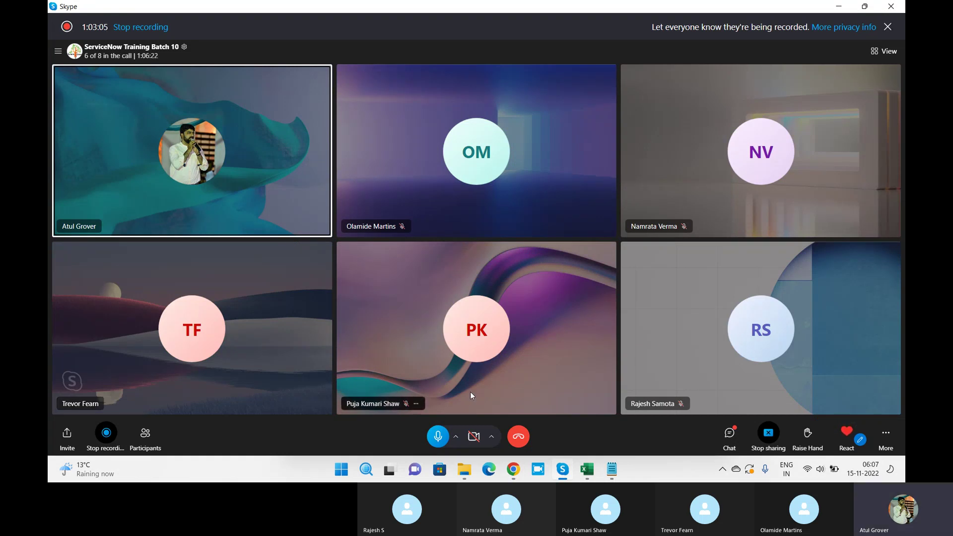
pyautogui.click(587, 469)
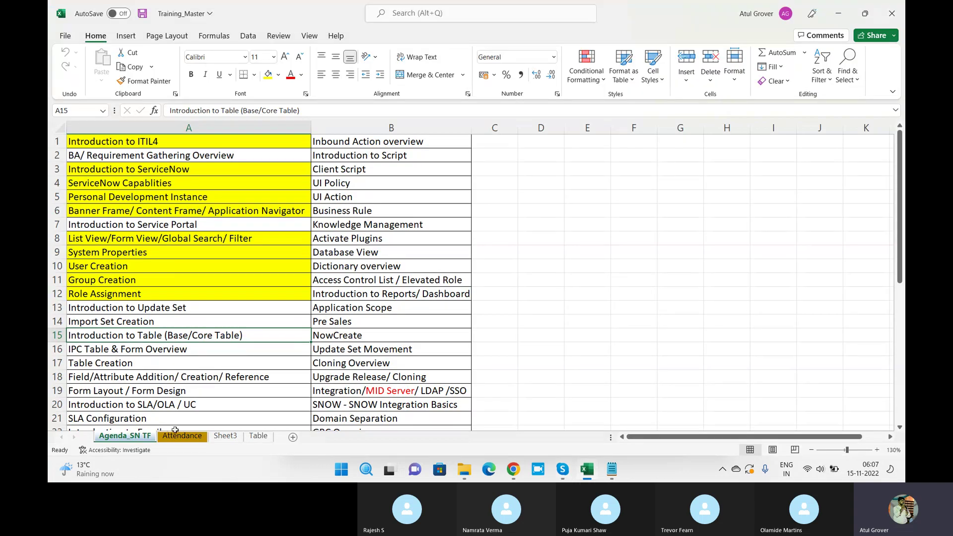
pyautogui.click(257, 435)
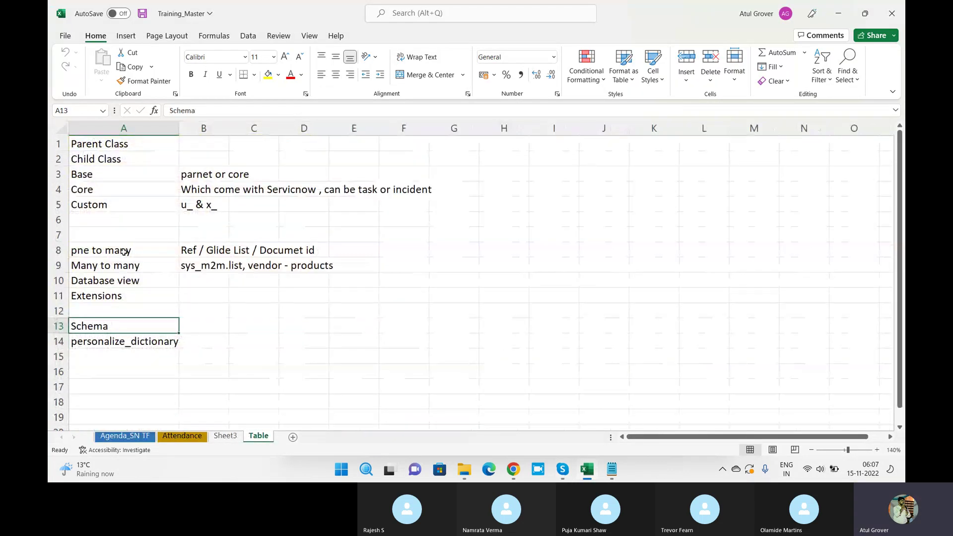
pyautogui.click(123, 250)
pyautogui.doubleClick(72, 250)
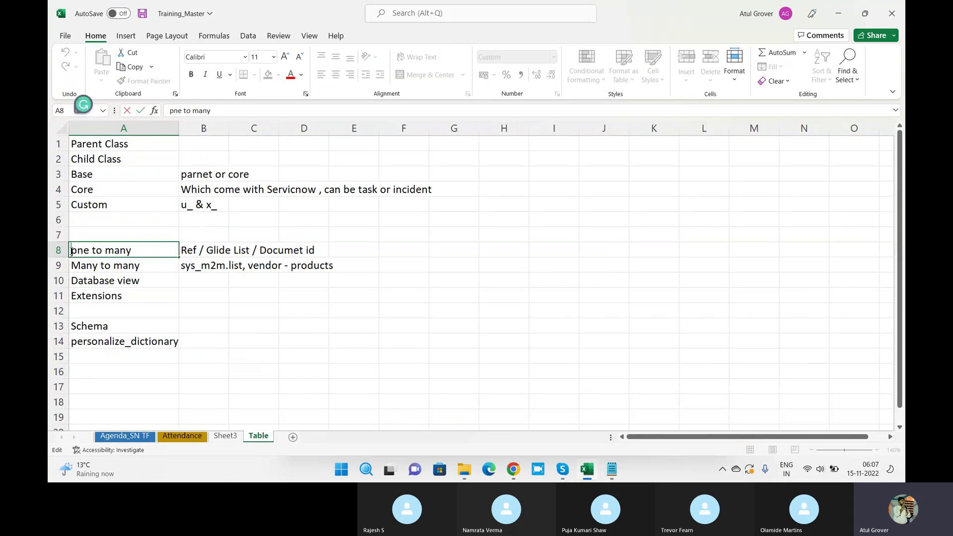
pyautogui.press('Delete')
pyautogui.write('o')
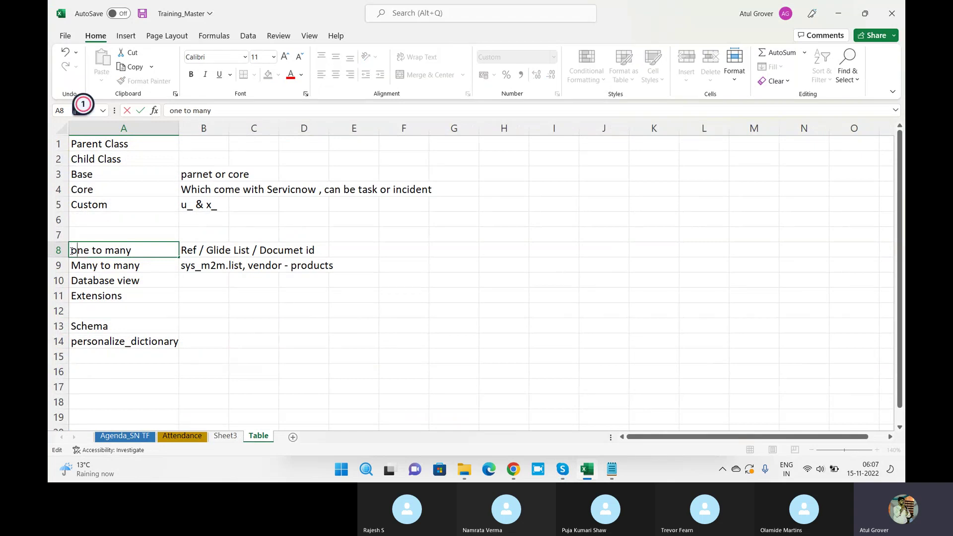
pyautogui.click(105, 268)
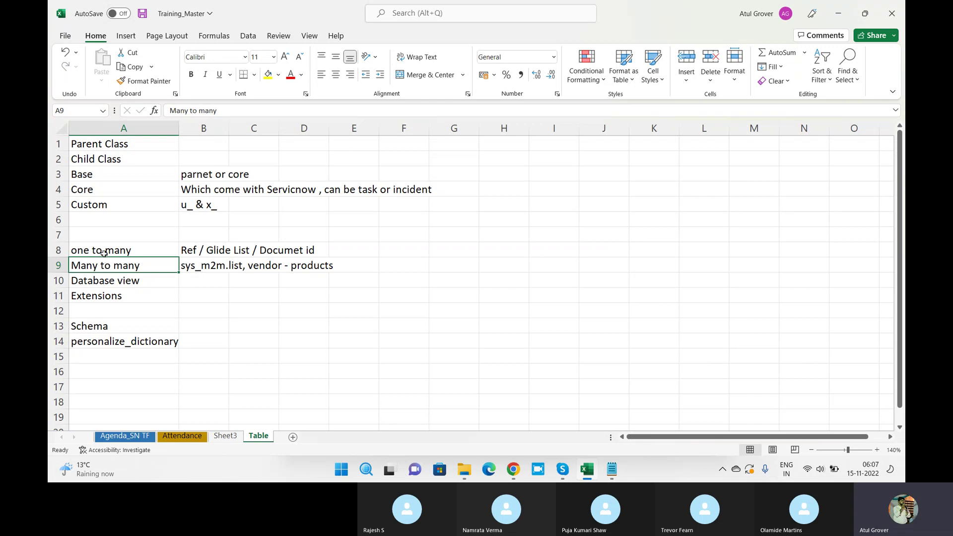
# Step: Highlight the one to many and Many to many cells A8:A9, and switch back to the Google results in Chrome
pyautogui.moveTo(102, 253); pyautogui.dragTo(103, 267)
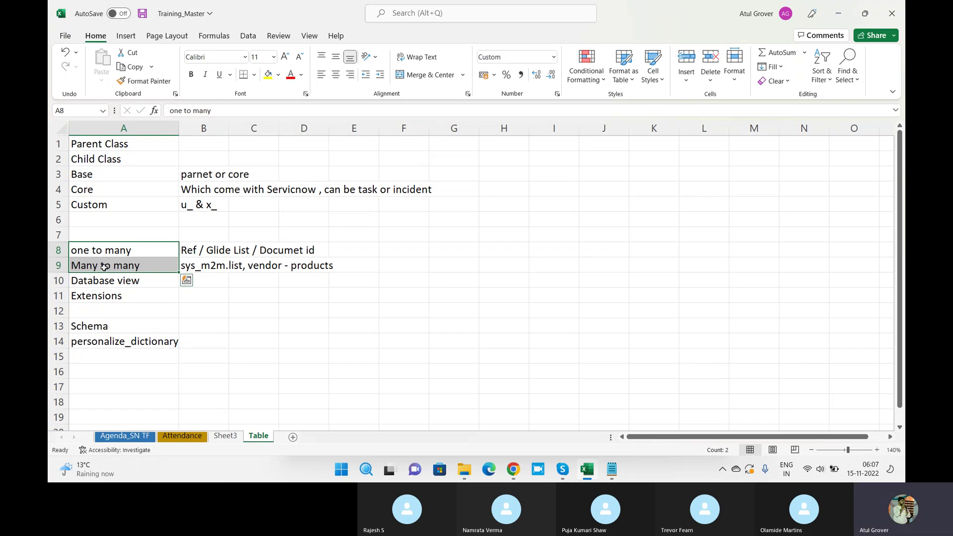
pyautogui.hotkey('alt', 'Tab')
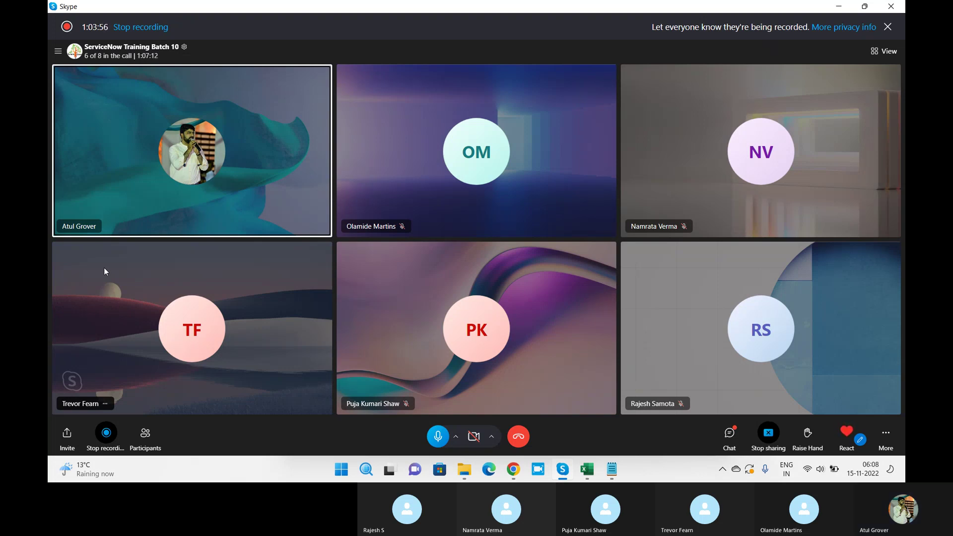
pyautogui.hotkey('alt', 'Tab')
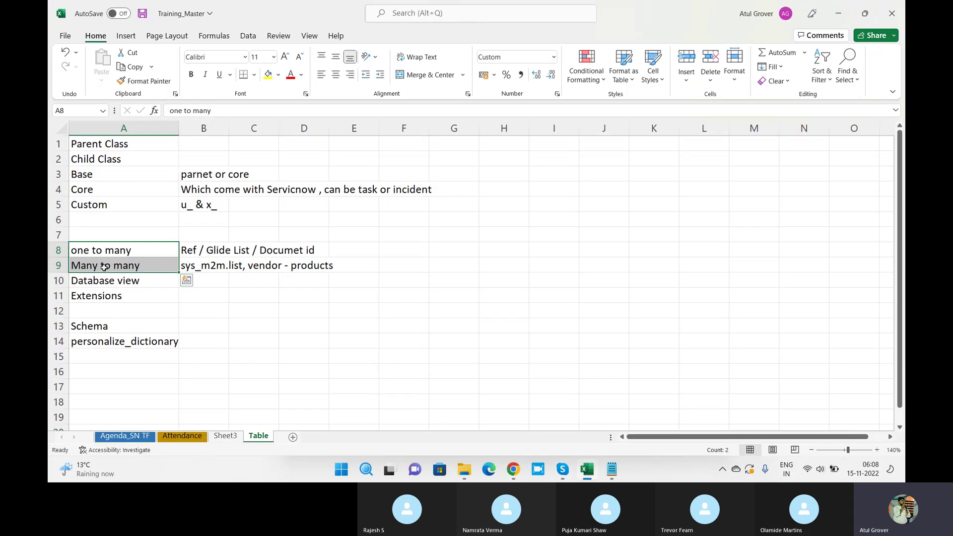
pyautogui.hotkey('alt', 'Tab')
pyautogui.hotkey('alt', 'Tab')
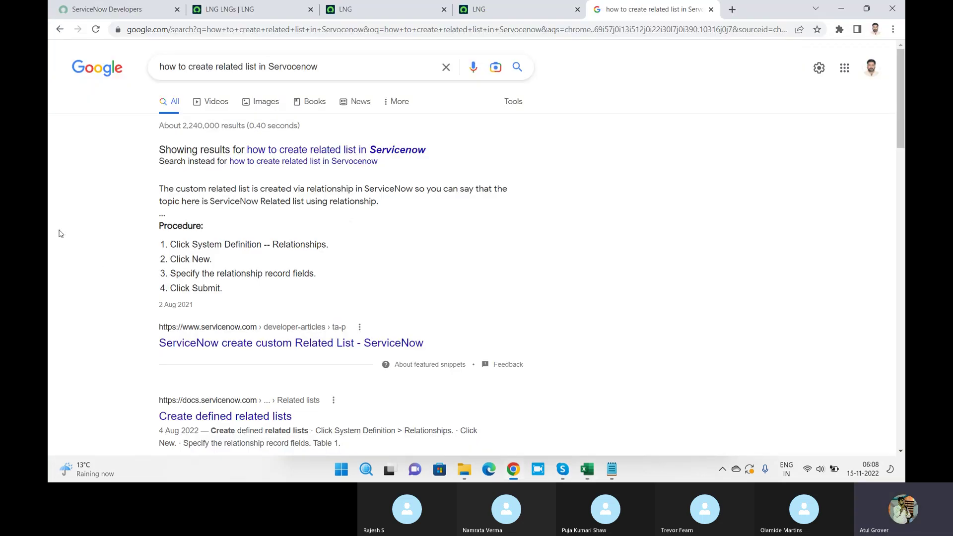
# Step: Filter the ServiceNow application navigator by "relationship" and open Relationships under System Definition
pyautogui.click(233, 10)
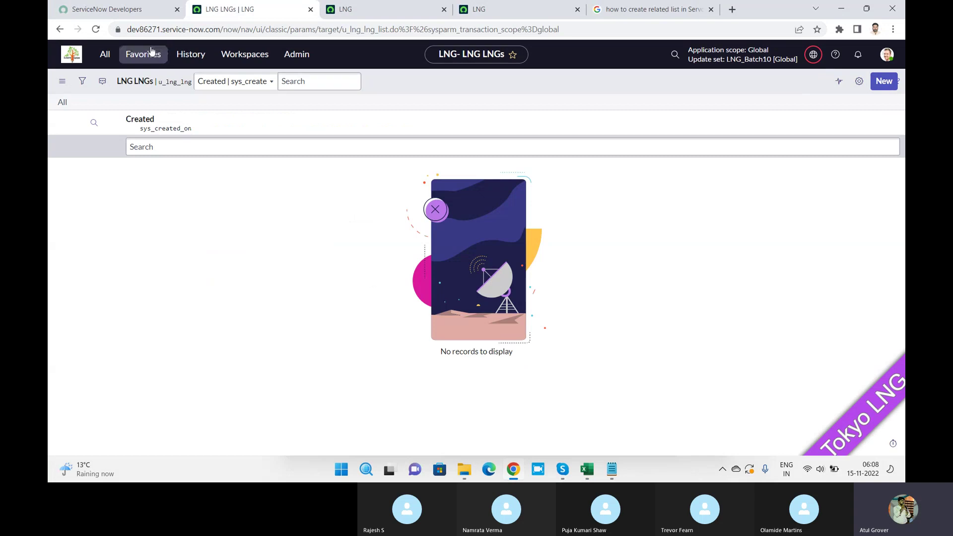
pyautogui.click(104, 55)
pyautogui.write('re')
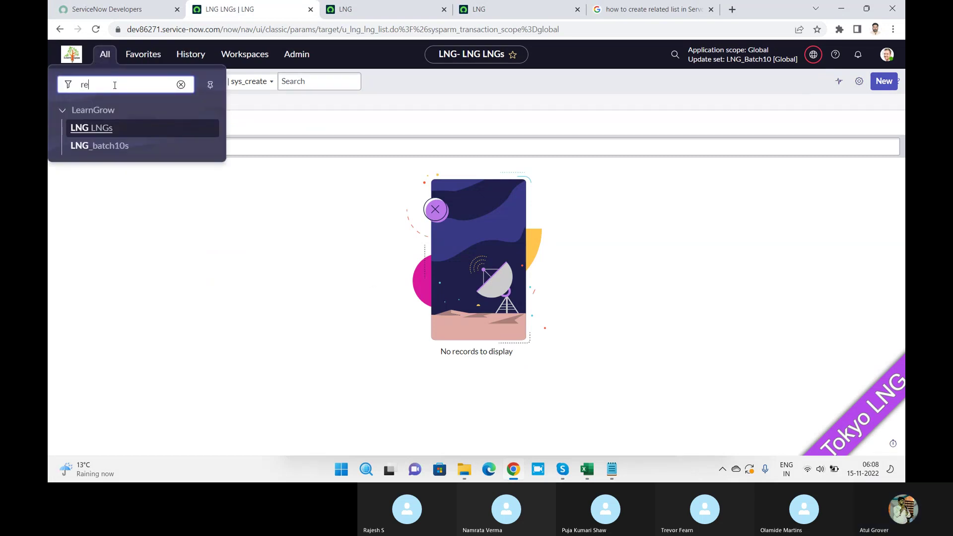
pyautogui.write('lation')
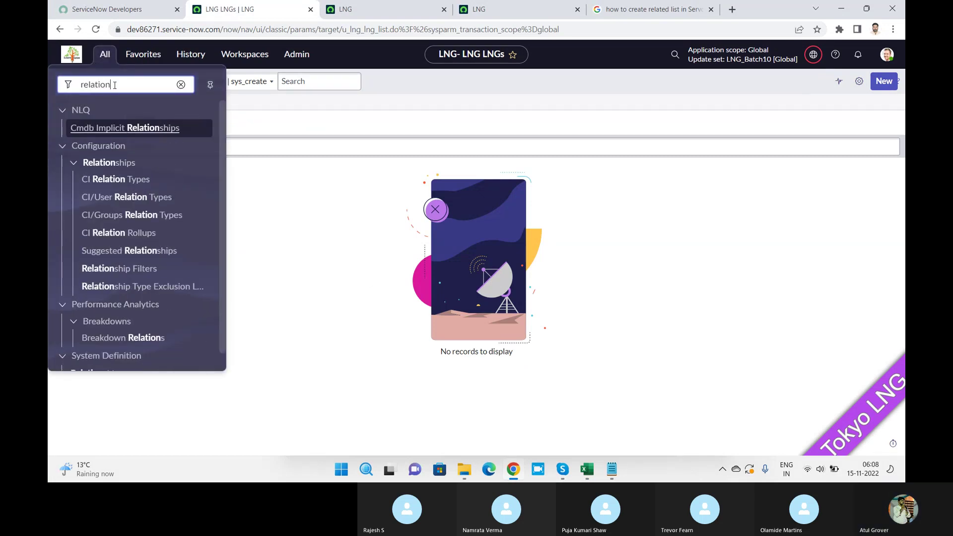
pyautogui.write('ship')
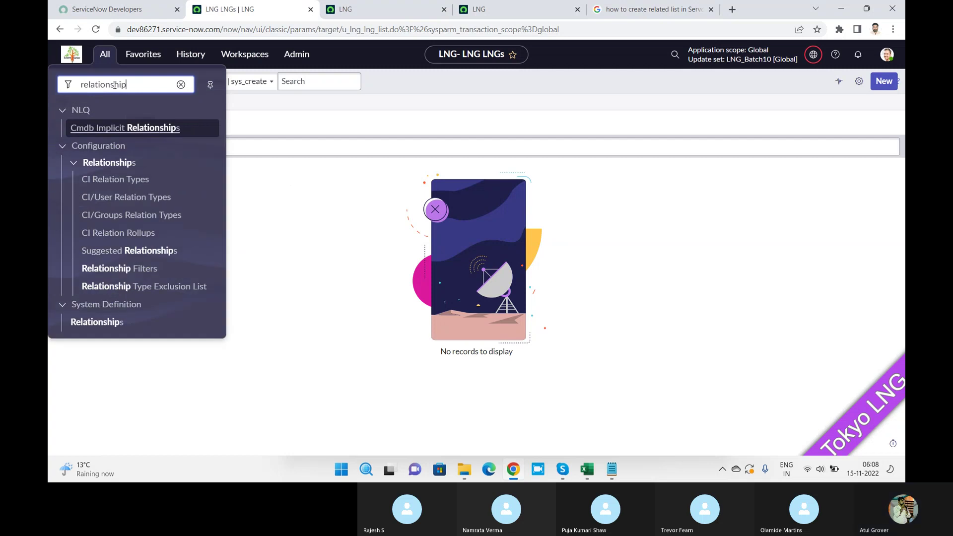
pyautogui.click(99, 323)
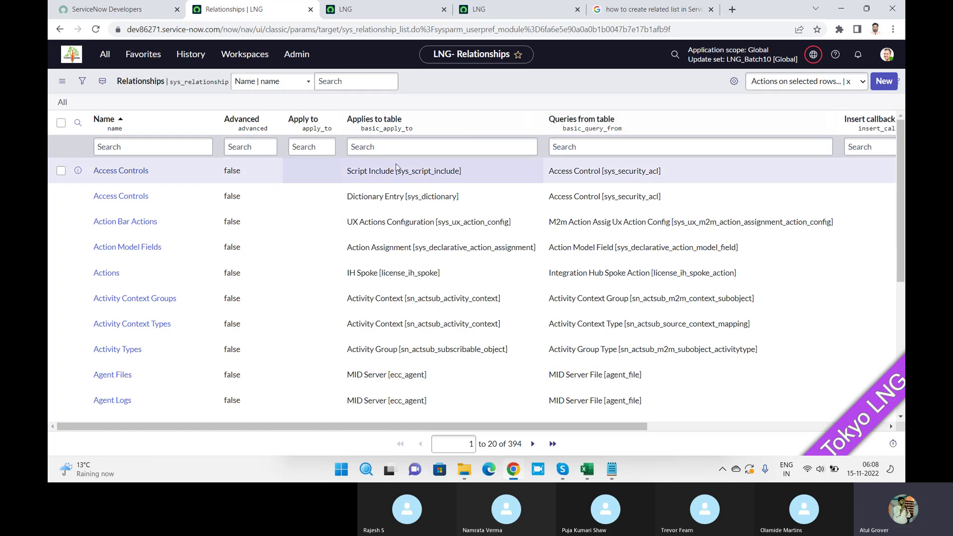
# Step: Filter the relationships list to those whose Applies to table contains "incide"
pyautogui.click(385, 149)
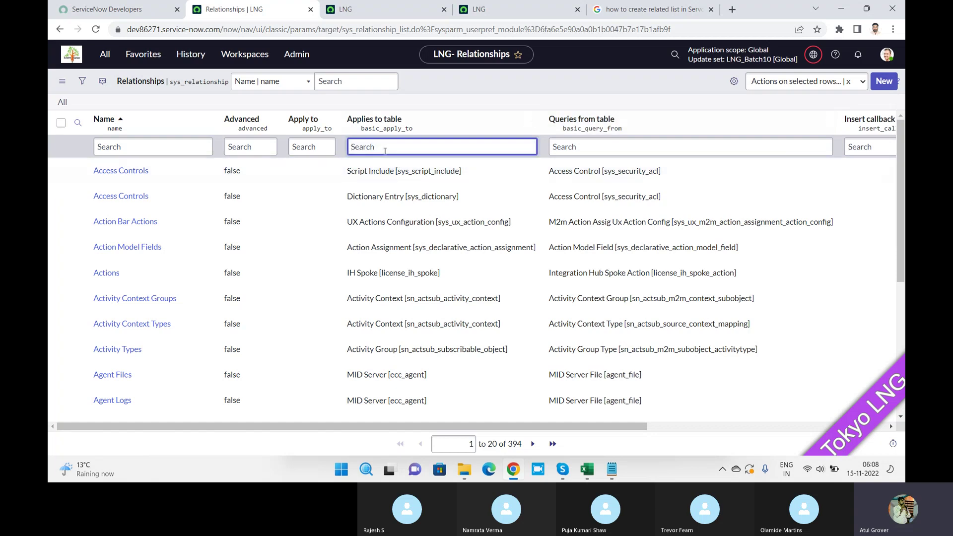
pyautogui.write('*incide')
pyautogui.press('Return')
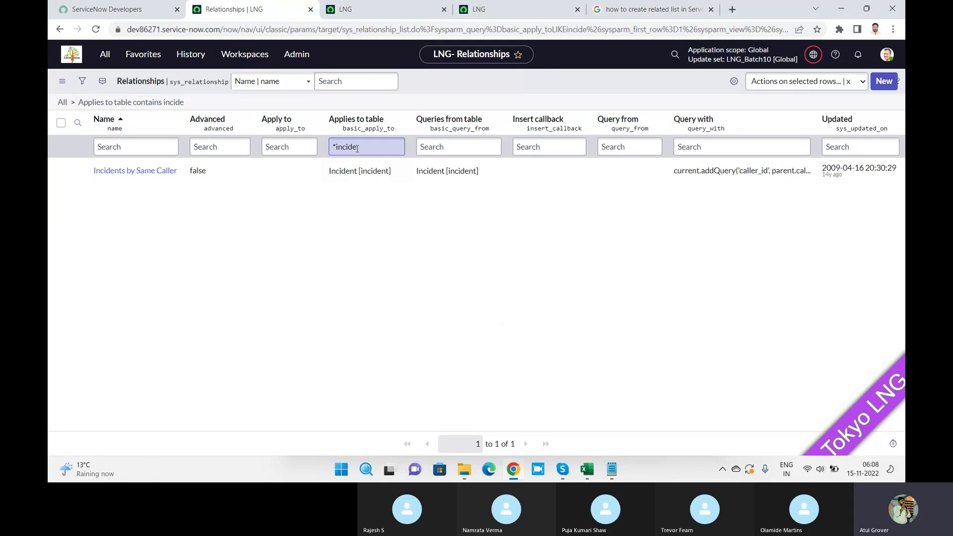
# Step: Change the Applies to table filter so it lists relationships starting with "task"
pyautogui.click(385, 147)
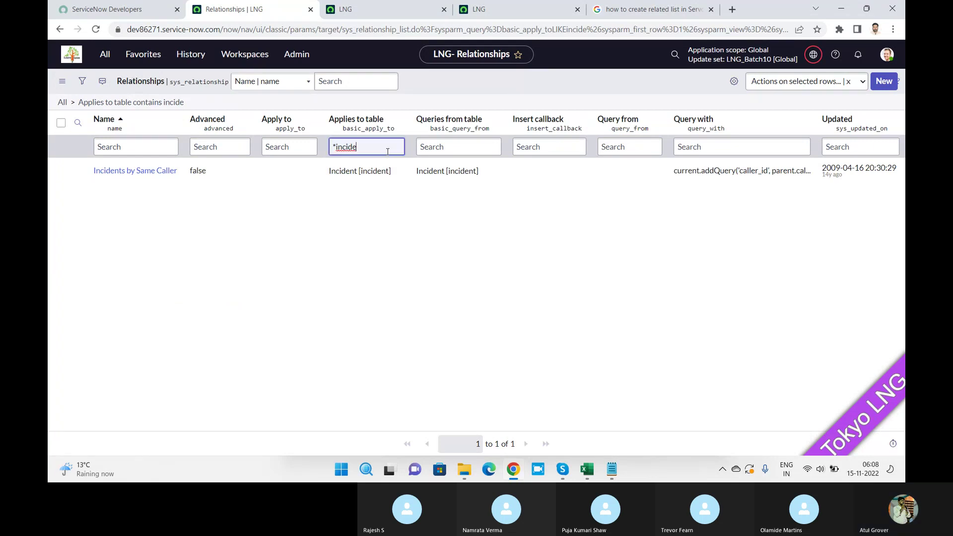
pyautogui.press('BackSpace')
pyautogui.press('BackSpace')
pyautogui.press('BackSpace')
pyautogui.press('BackSpace')
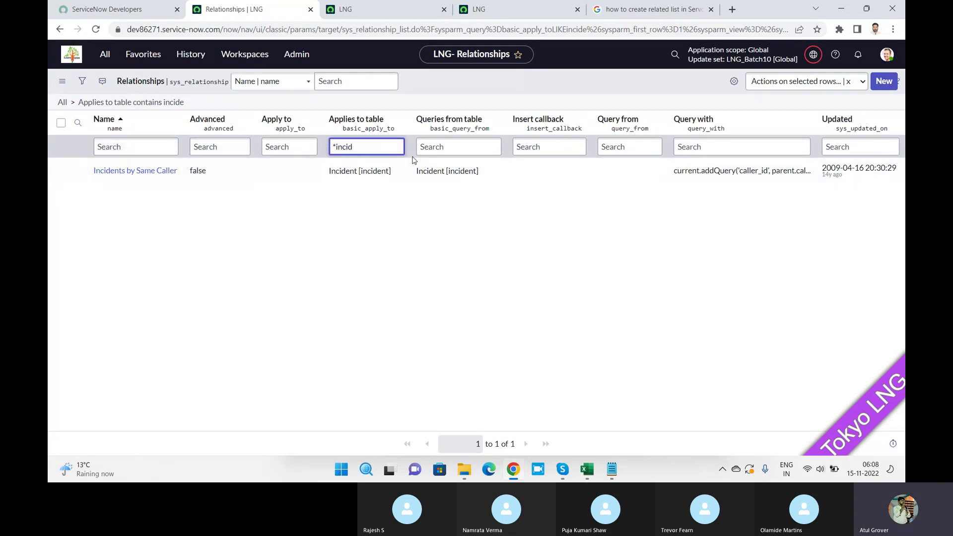
pyautogui.press('BackSpace')
pyautogui.press('BackSpace')
pyautogui.write('task')
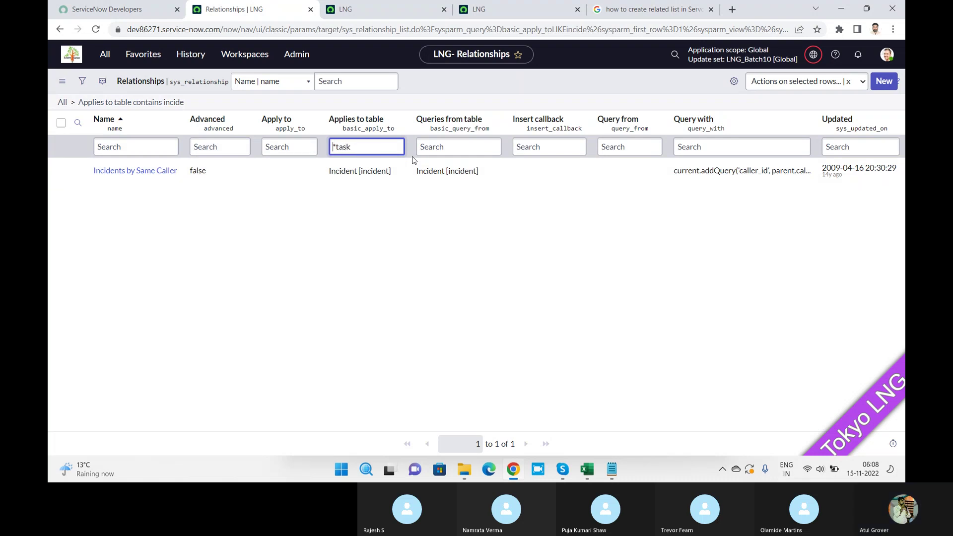
pyautogui.press('Delete')
pyautogui.press('Return')
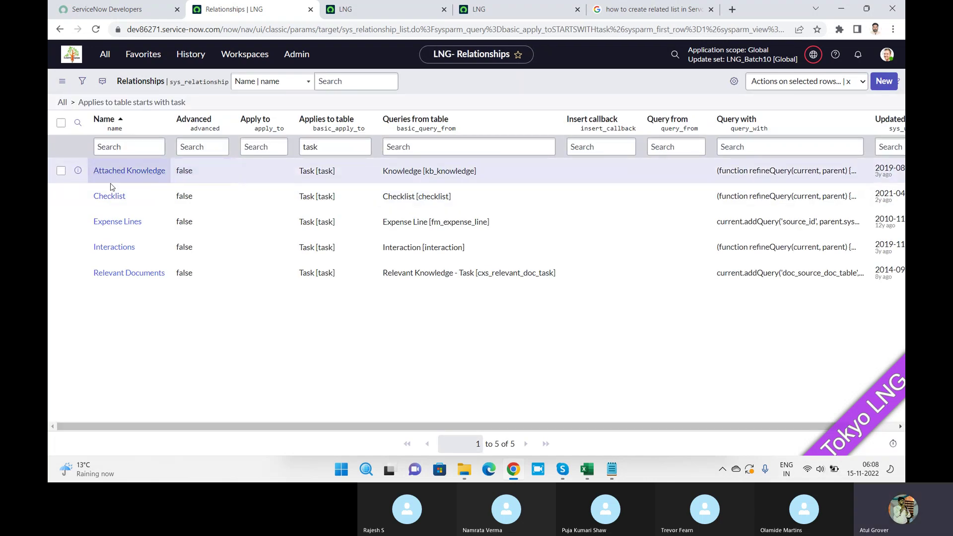
# Step: Clear the Applies to table filter and list the relationships whose Queries from table contains "task"
pyautogui.click(365, 150)
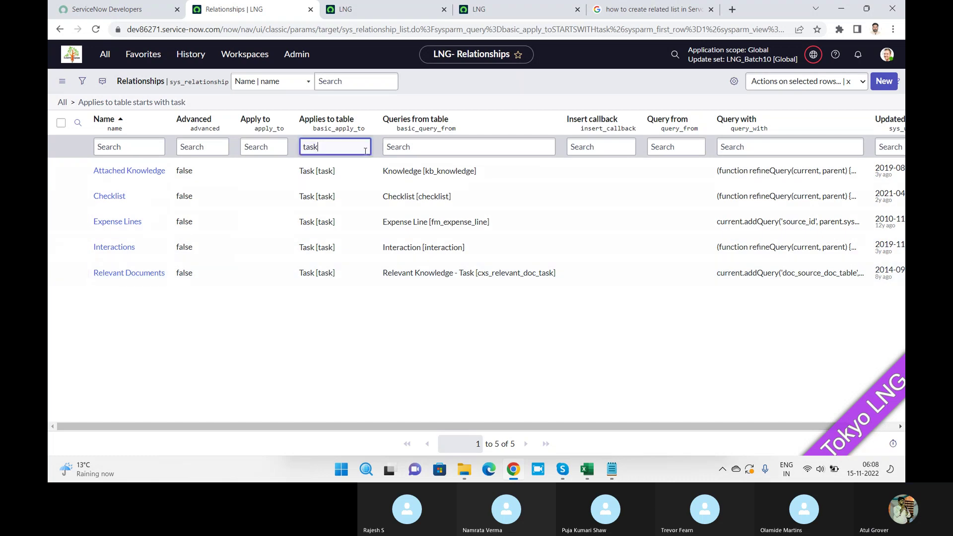
pyautogui.press('BackSpace')
pyautogui.press('BackSpace')
pyautogui.press('BackSpace')
pyautogui.press('BackSpace')
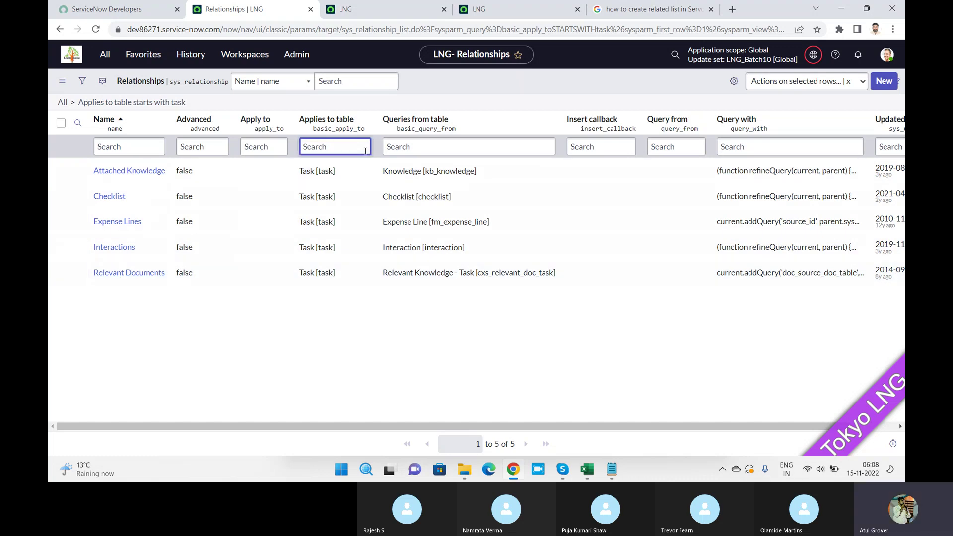
pyautogui.click(438, 151)
pyautogui.write('*t')
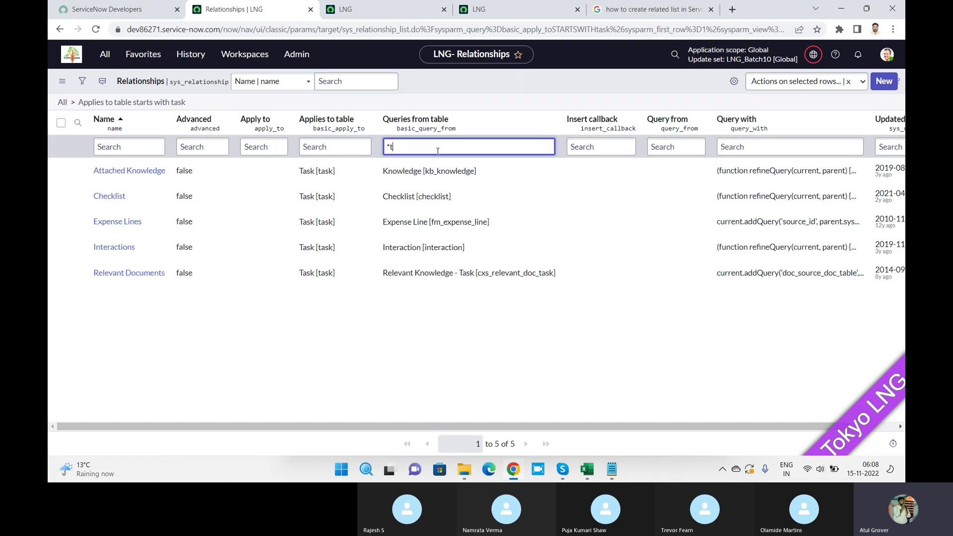
pyautogui.write('ask')
pyautogui.press('Return')
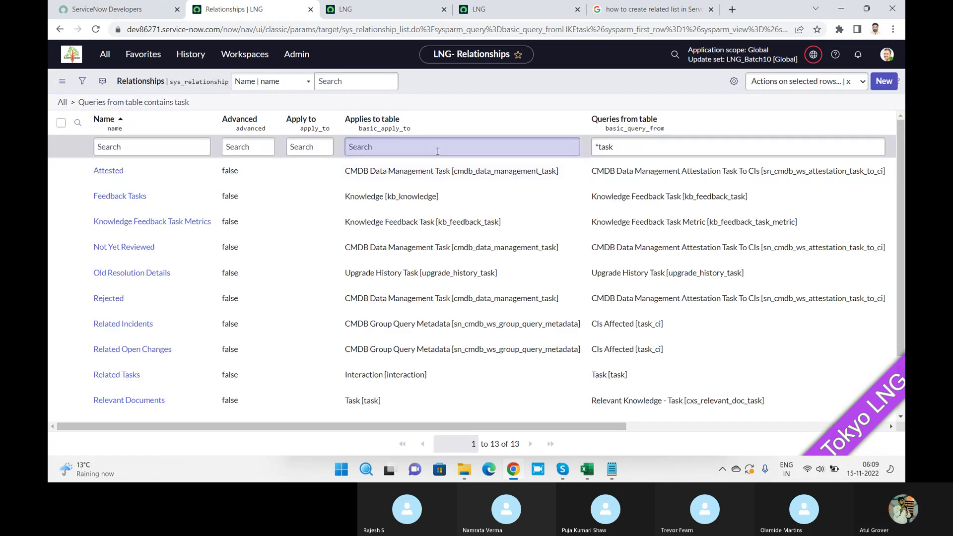
# Step: Narrow the relationships further to those whose Applies to table starts with "task"
pyautogui.click(414, 145)
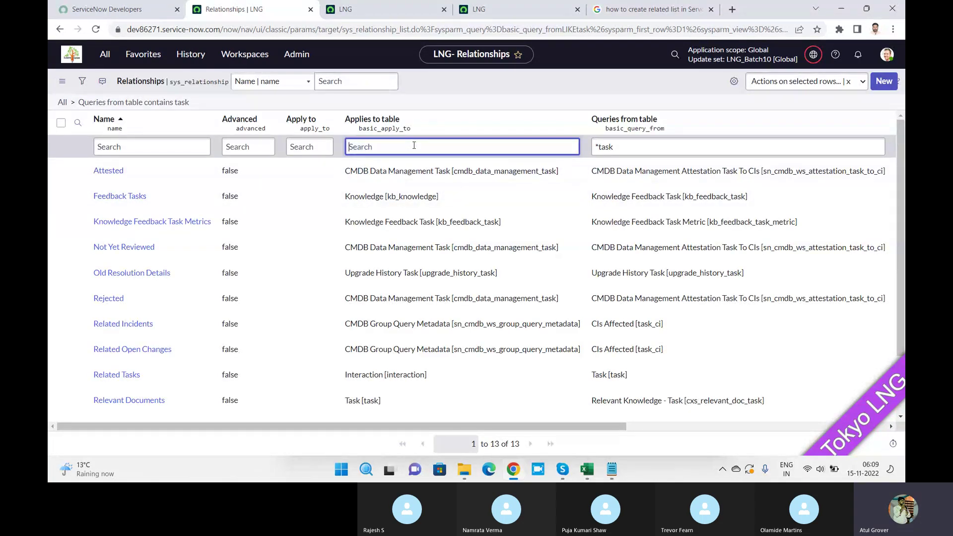
pyautogui.write('task%')
pyautogui.press('Return')
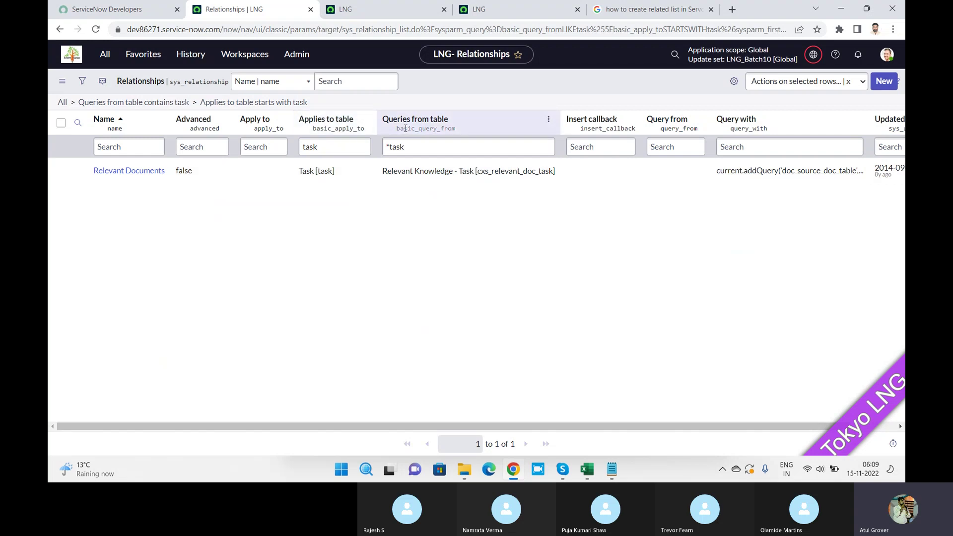
# Step: Check the related lists configuration of the Incident form in its browser tab, and return to the relationships list
pyautogui.click(376, 19)
pyautogui.click(496, 10)
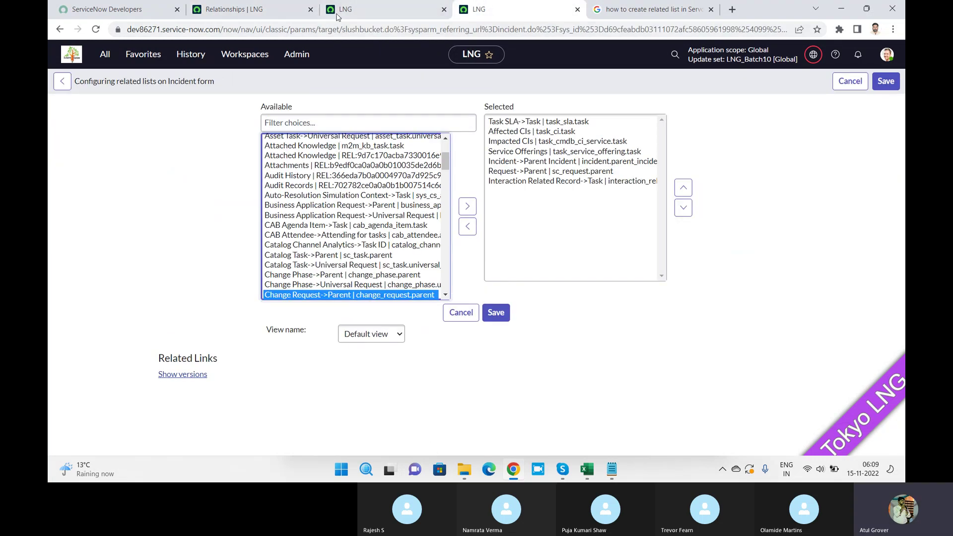
pyautogui.click(243, 14)
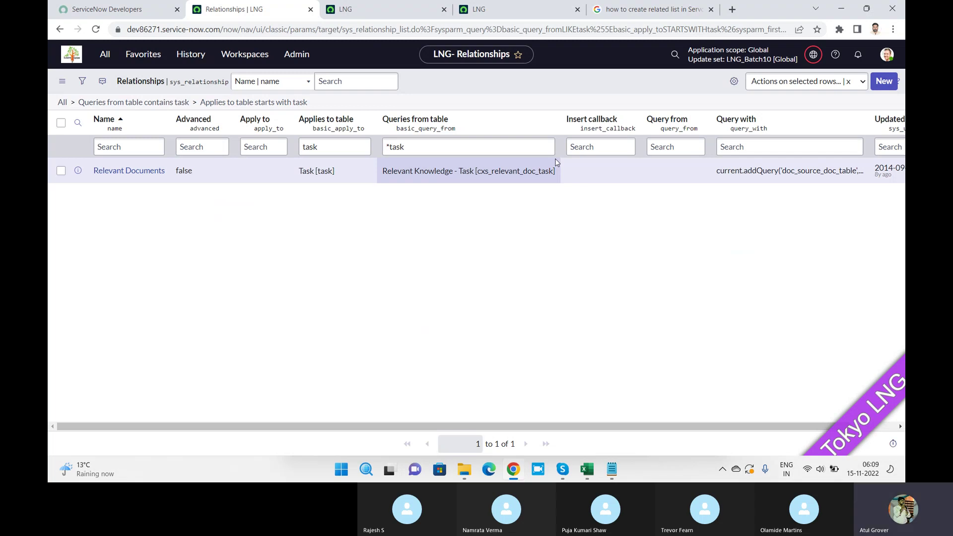
# Step: Create a new relationship record and name it "LNGF LNG"
pyautogui.click(880, 85)
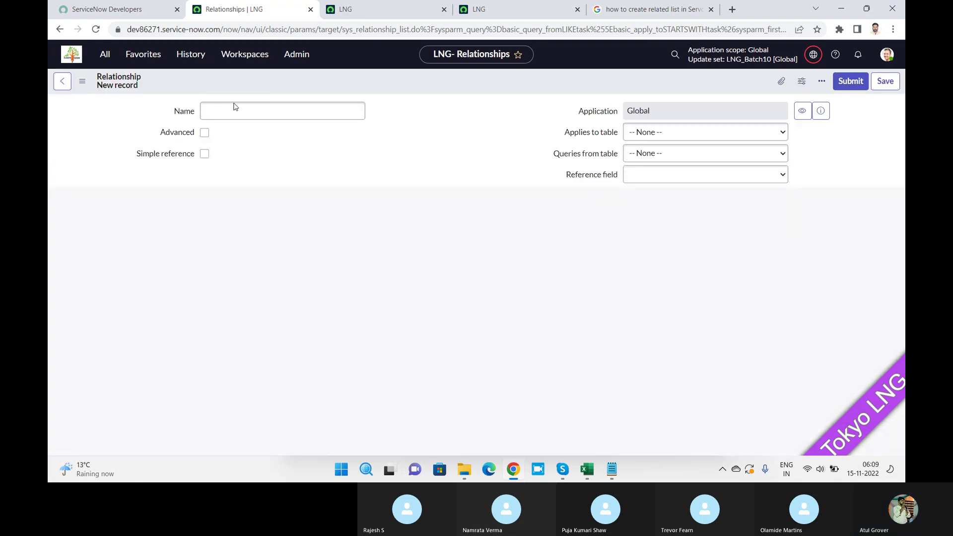
pyautogui.click(235, 115)
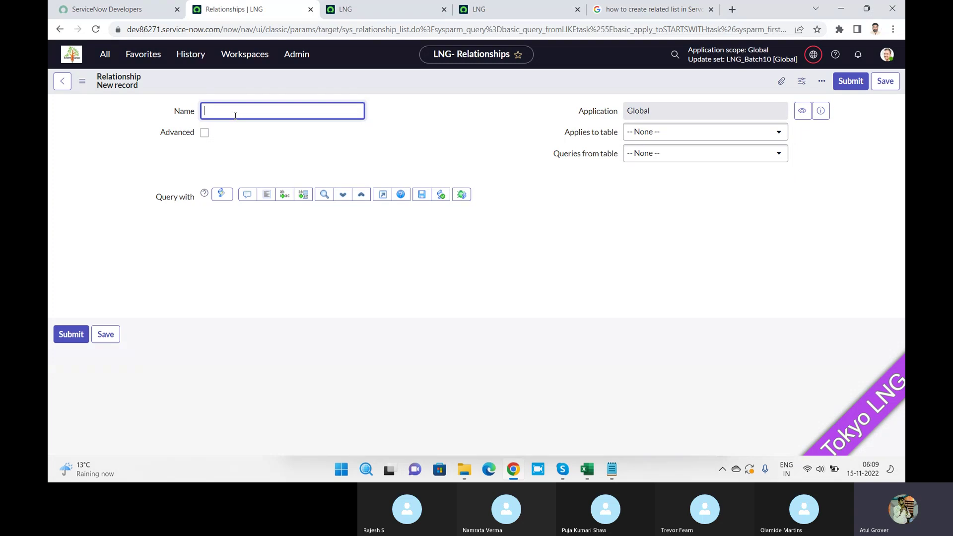
pyautogui.write('LNGF LN')
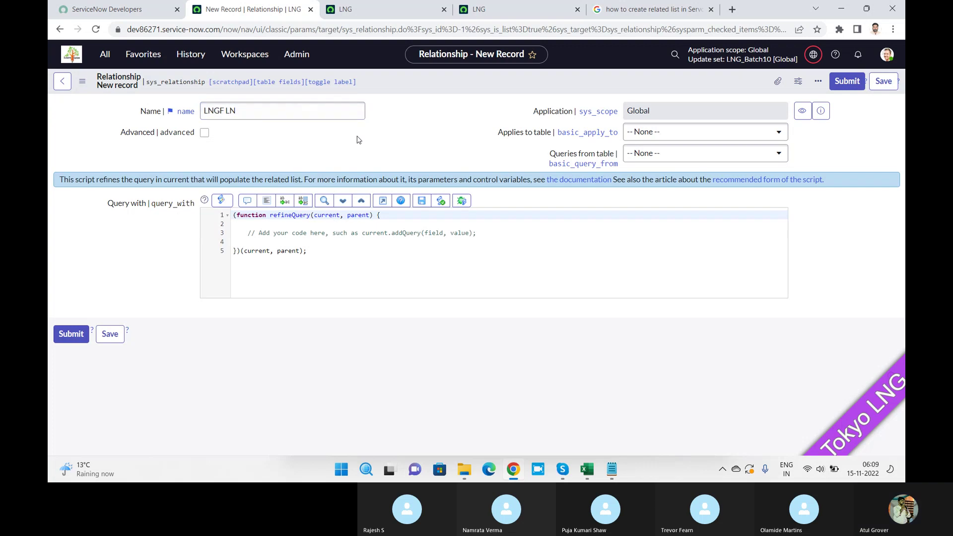
pyautogui.write('G')
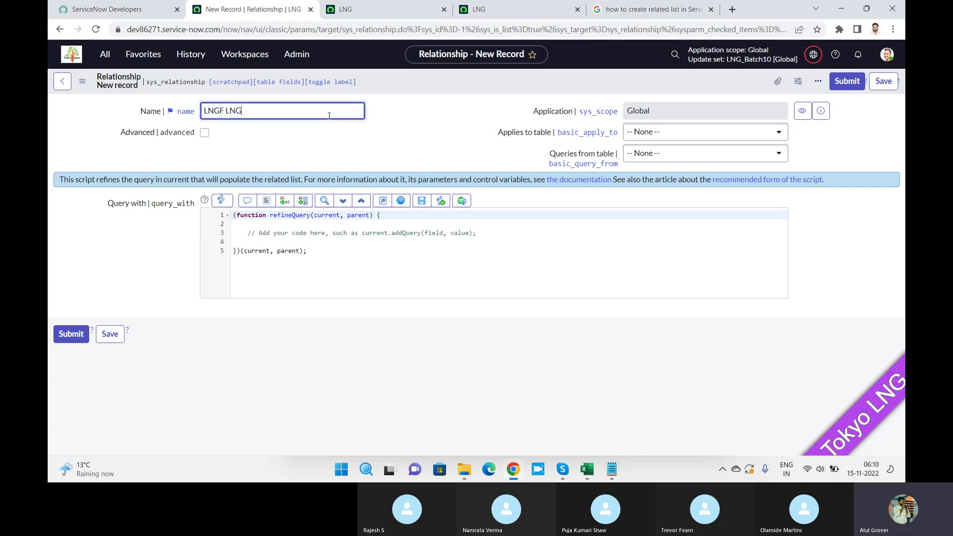
# Step: Apply the relationship to the LNG LNG [u_lng_lng] table, query it from LNG_batch10 [u_lng_batch10], and save the record
pyautogui.click(664, 135)
pyautogui.write('lng')
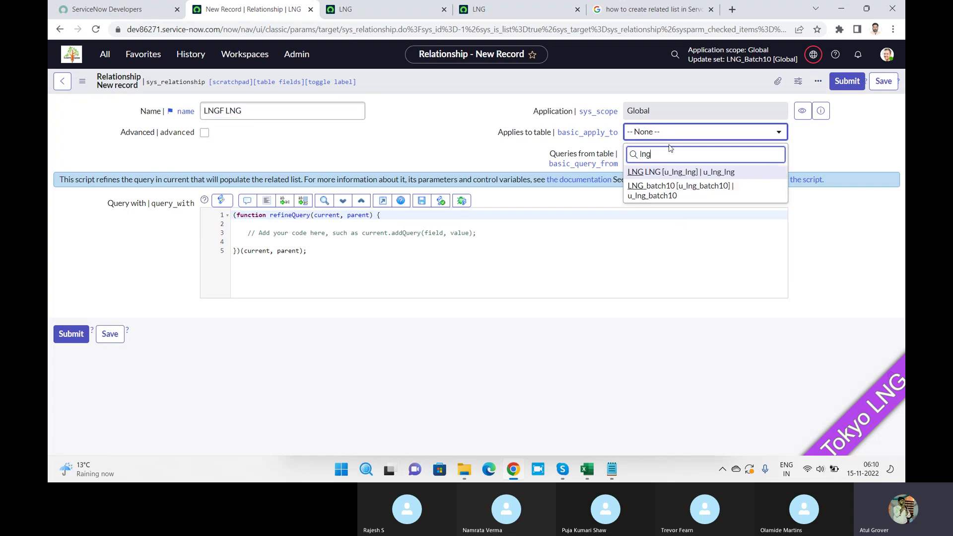
pyautogui.click(665, 173)
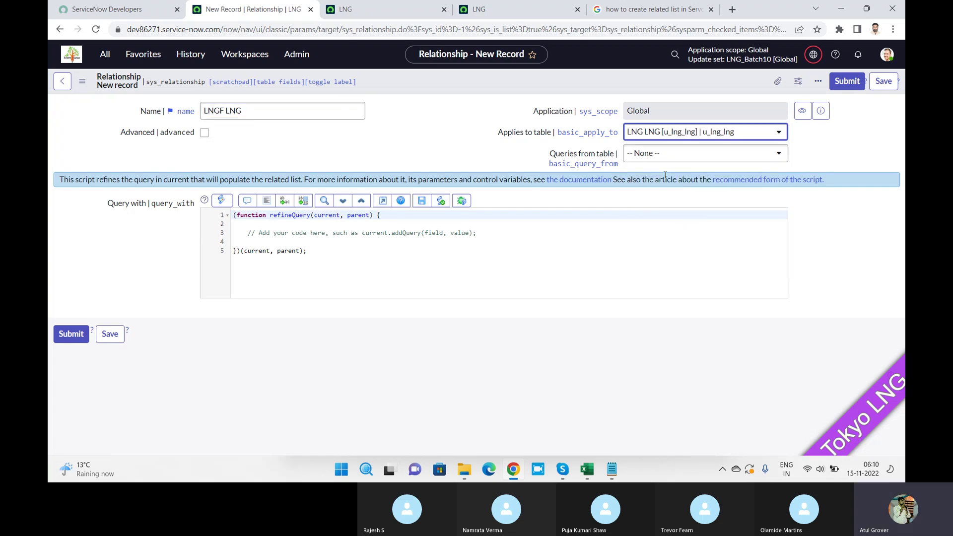
pyautogui.click(681, 158)
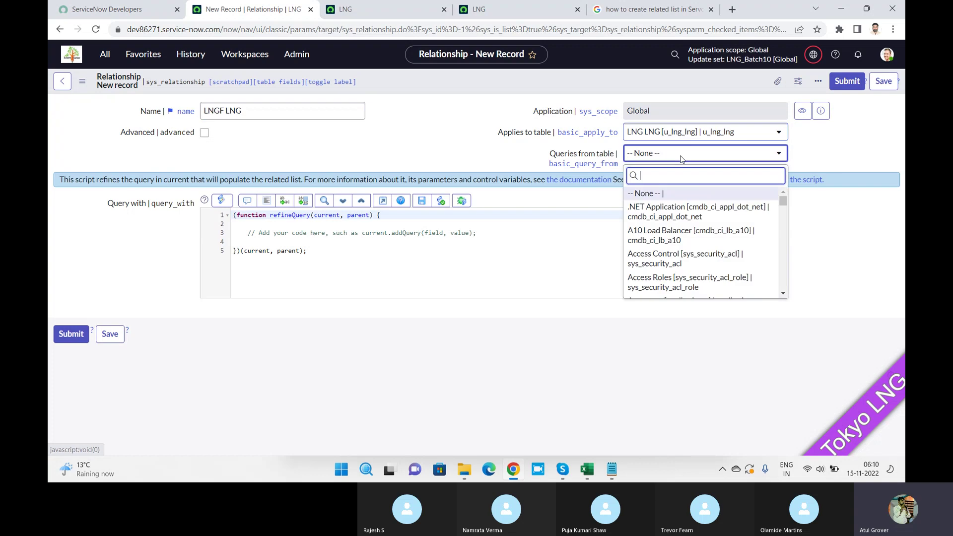
pyautogui.write('ln')
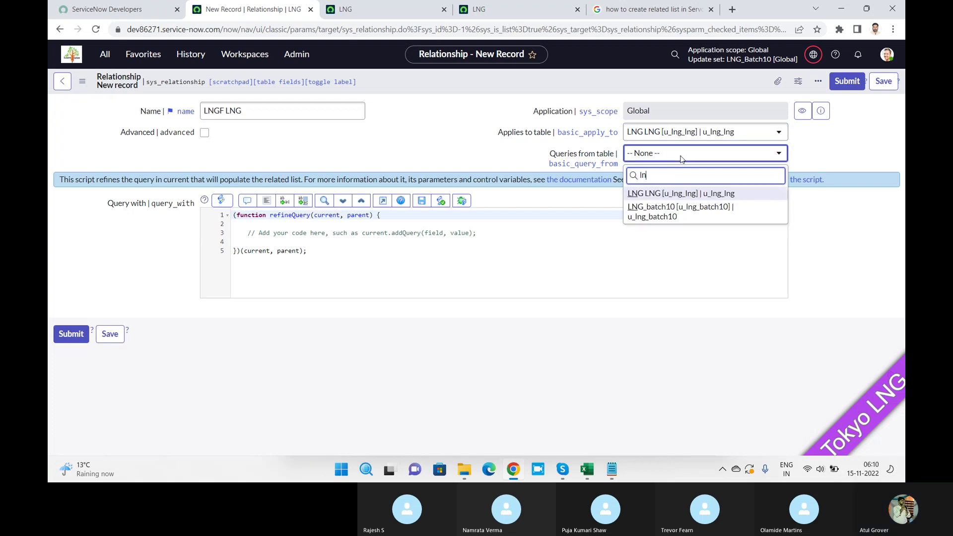
pyautogui.click(686, 206)
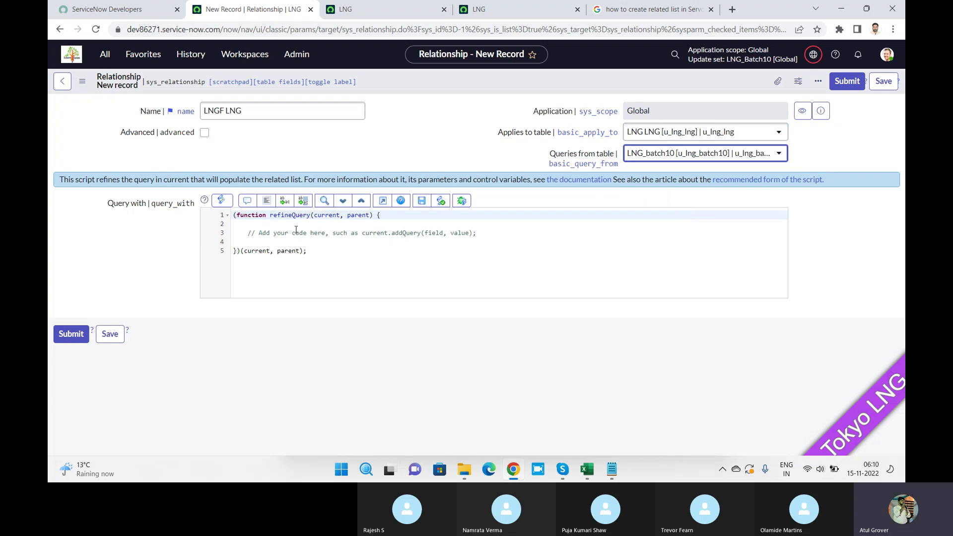
pyautogui.click(204, 133)
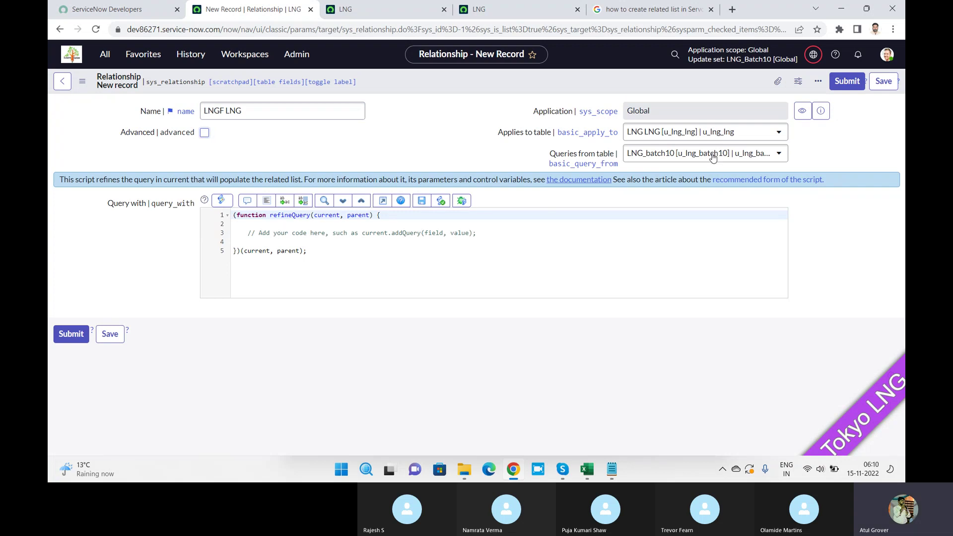
pyautogui.click(884, 83)
# Step: Reload the LNG LNG form's related lists configuration in its browser tab and try to add the LNGF LNG list
pyautogui.click(365, 9)
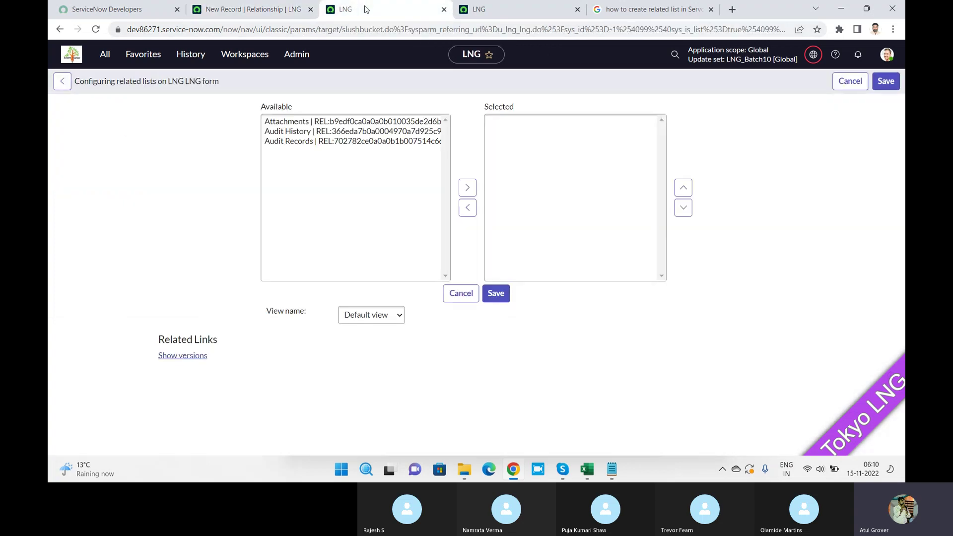
pyautogui.click(97, 30)
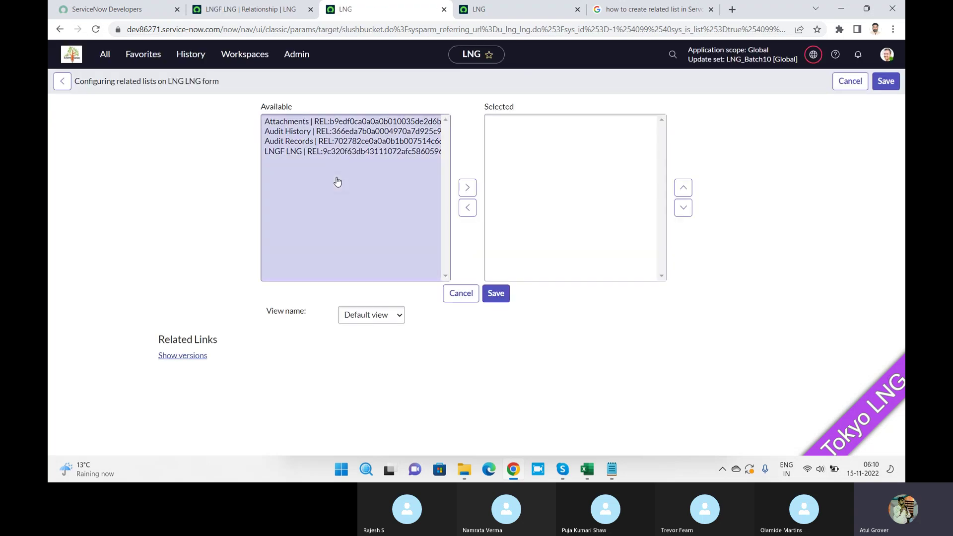
pyautogui.click(315, 153)
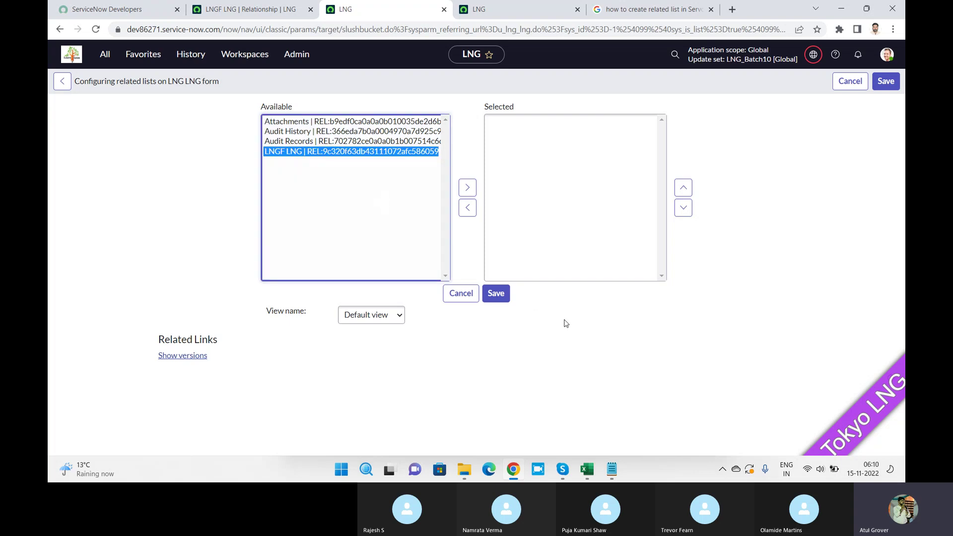
pyautogui.click(502, 298)
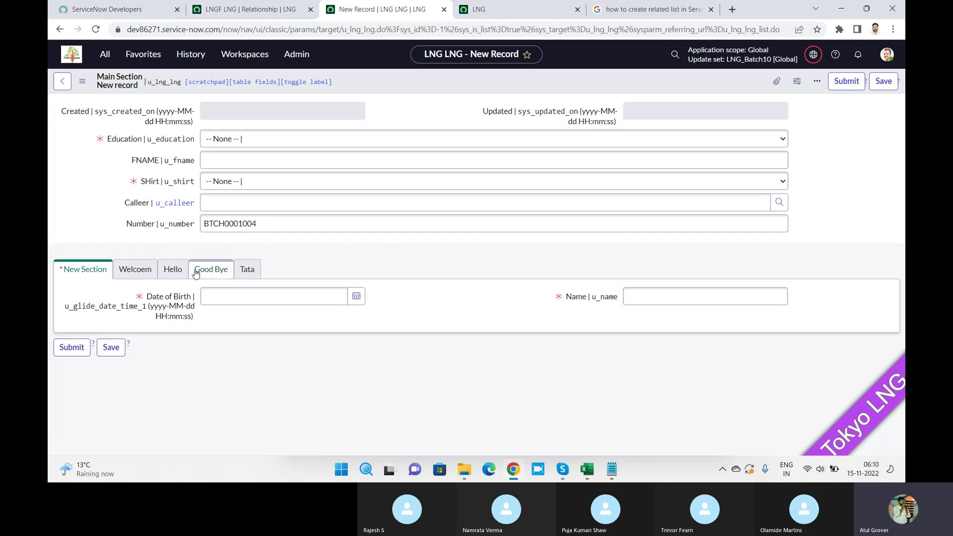
# Step: Reopen the LNG LNG form's related lists configuration, move LNGF LNG to the selected lists, and save
pyautogui.rightClick(573, 91)
pyautogui.moveTo(618, 110)
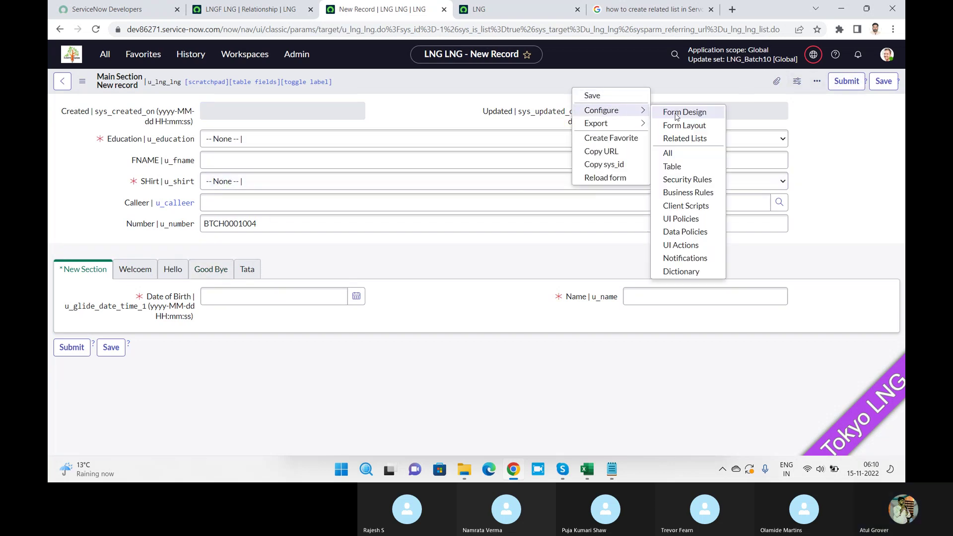
pyautogui.click(690, 141)
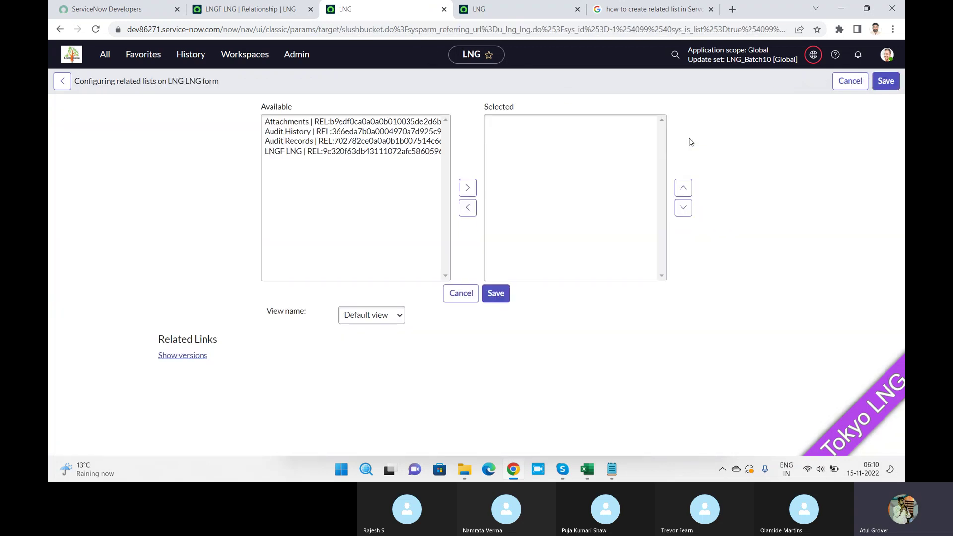
pyautogui.click(379, 151)
pyautogui.click(467, 187)
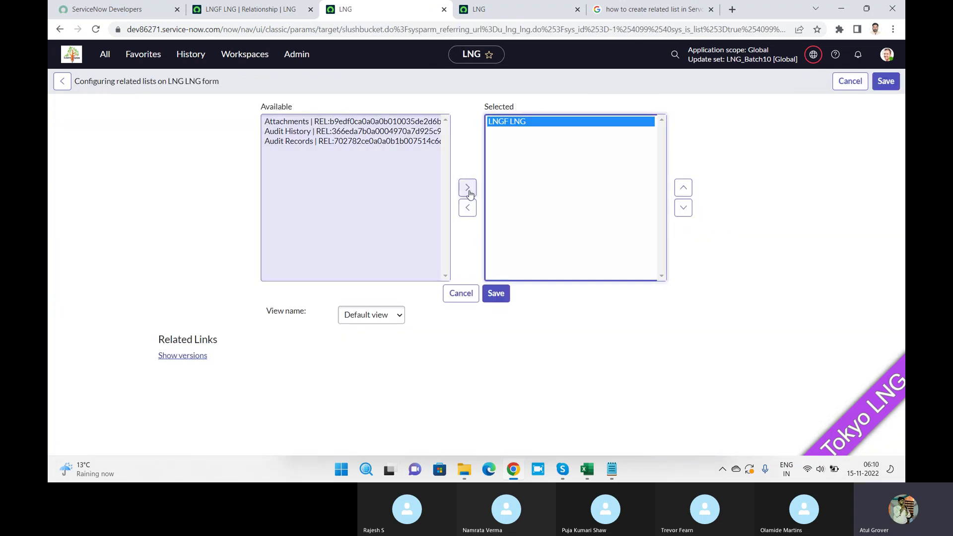
pyautogui.click(488, 294)
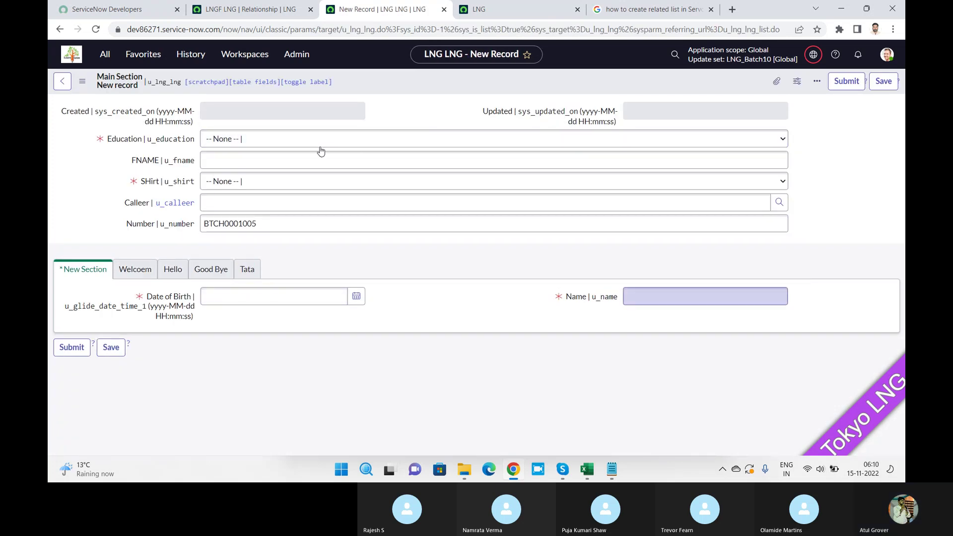
# Step: Set Education to MCA, fill in the date of birth and the person's full name on the new LNG LNG record, and try to save it
pyautogui.click(296, 143)
pyautogui.click(258, 159)
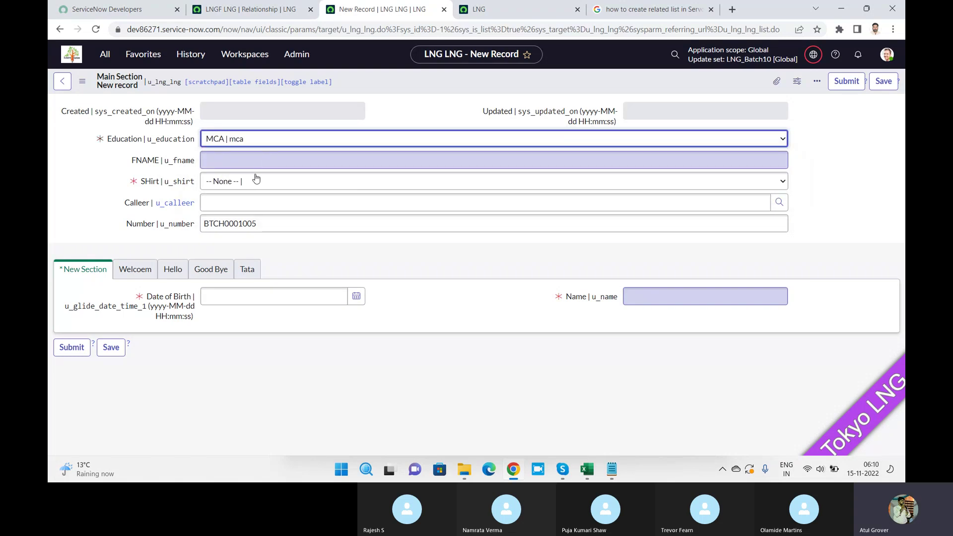
pyautogui.click(248, 183)
pyautogui.click(239, 196)
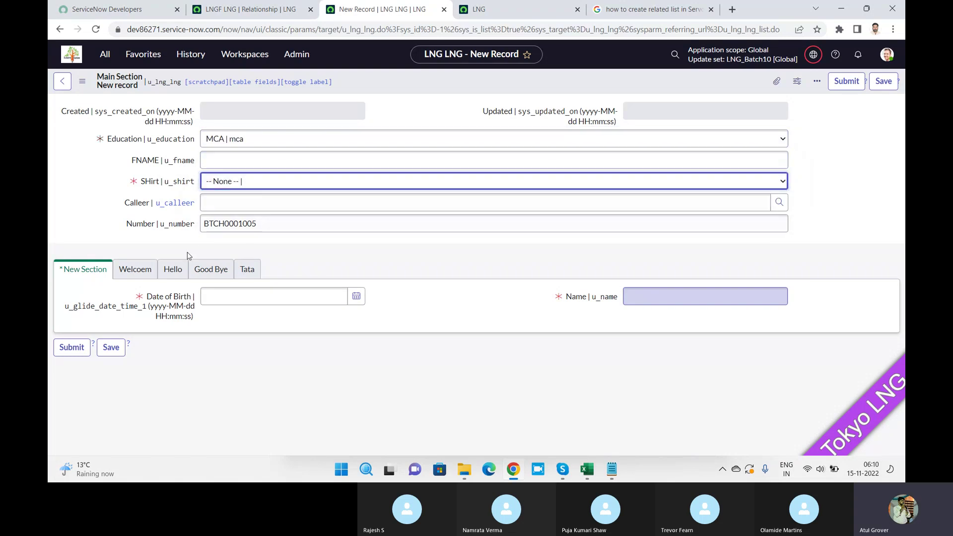
pyautogui.click(357, 295)
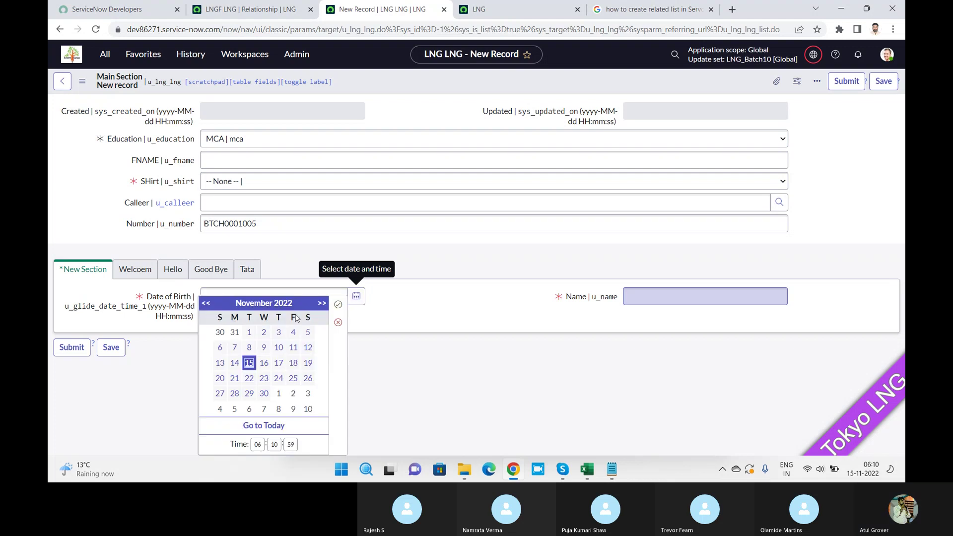
pyautogui.click(338, 304)
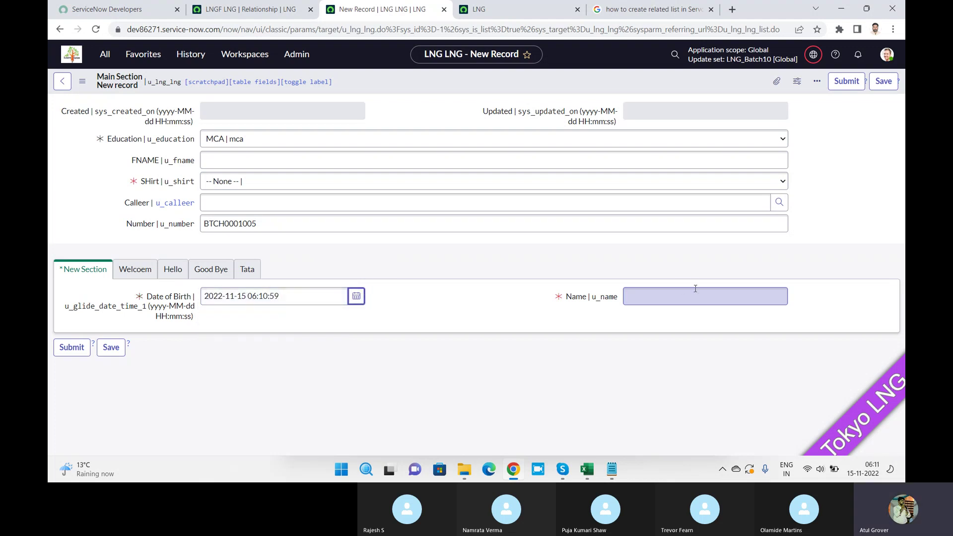
pyautogui.click(671, 298)
pyautogui.click(749, 324)
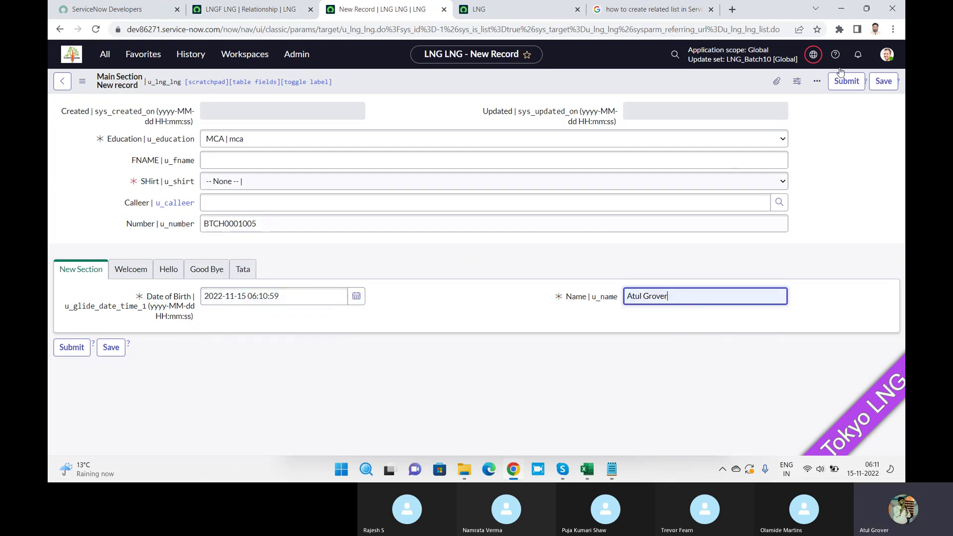
pyautogui.click(883, 81)
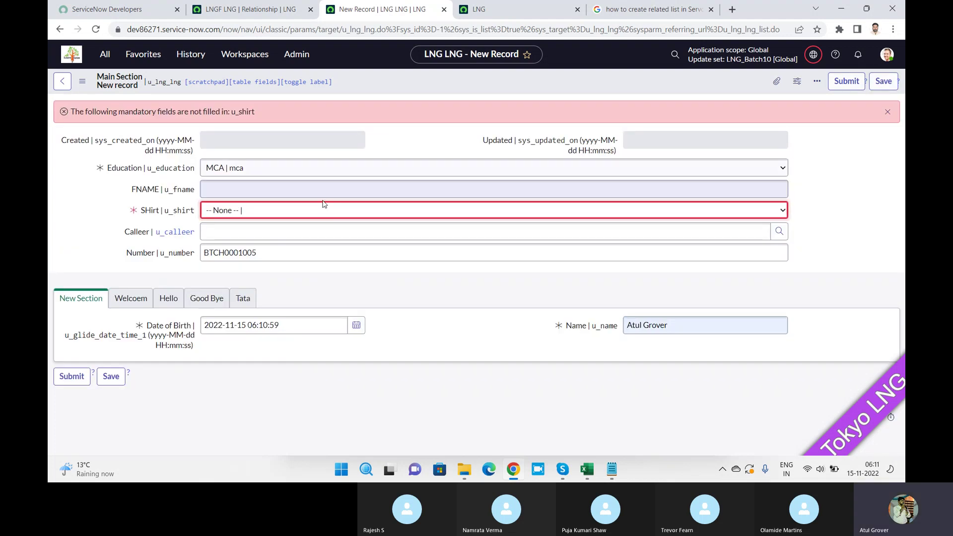
# Step: Check which choices the mandatory SHirt field offers on the new record
pyautogui.click(295, 210)
pyautogui.click(274, 221)
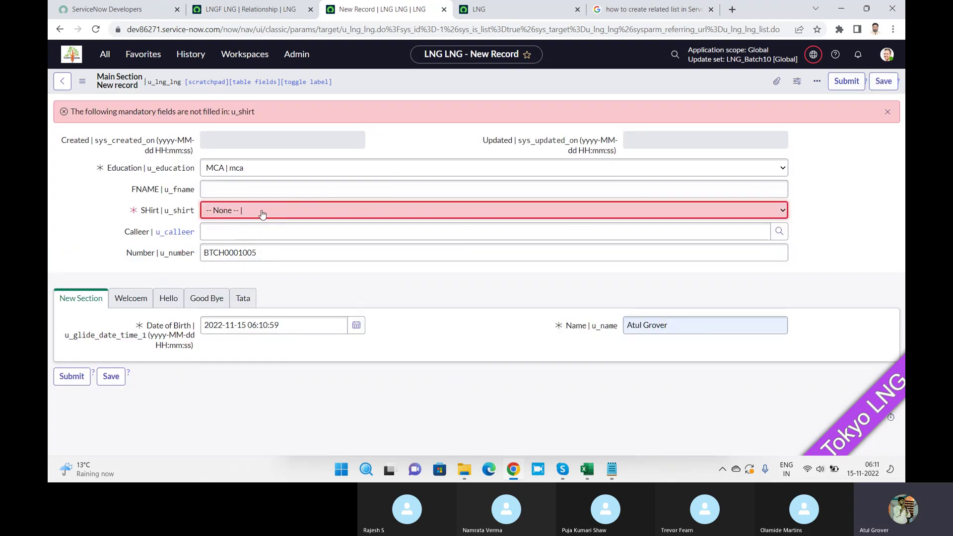
pyautogui.click(265, 213)
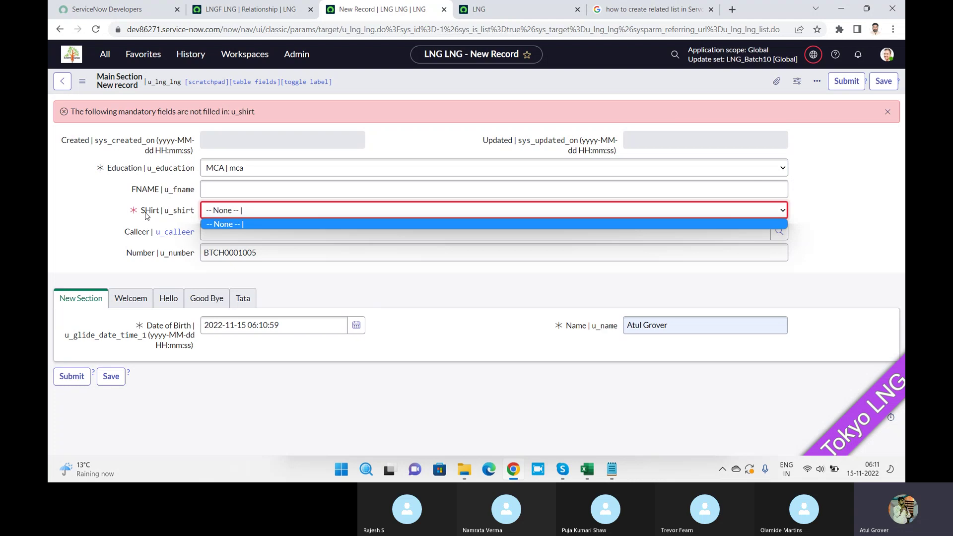
pyautogui.click(509, 6)
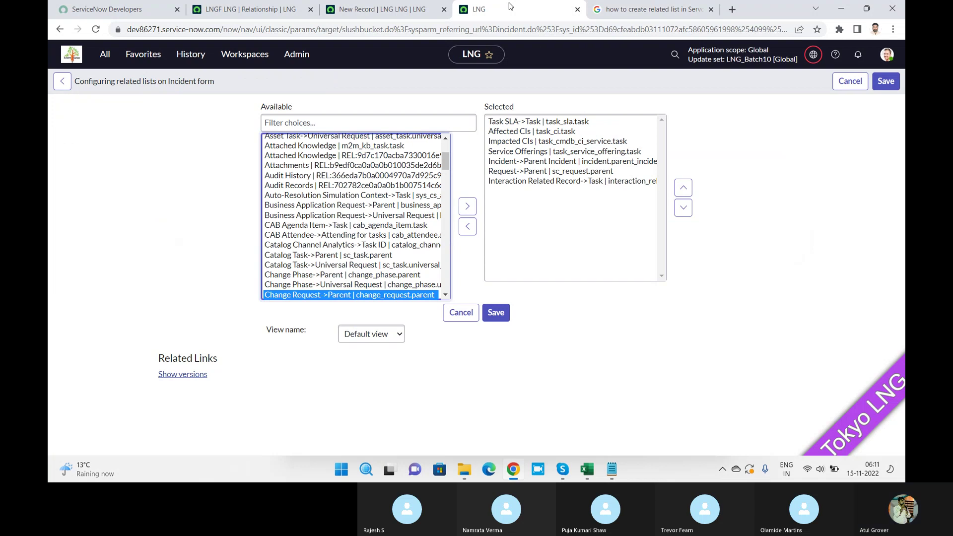
pyautogui.hotkey('alt', 'Tab')
pyautogui.press('Tab')
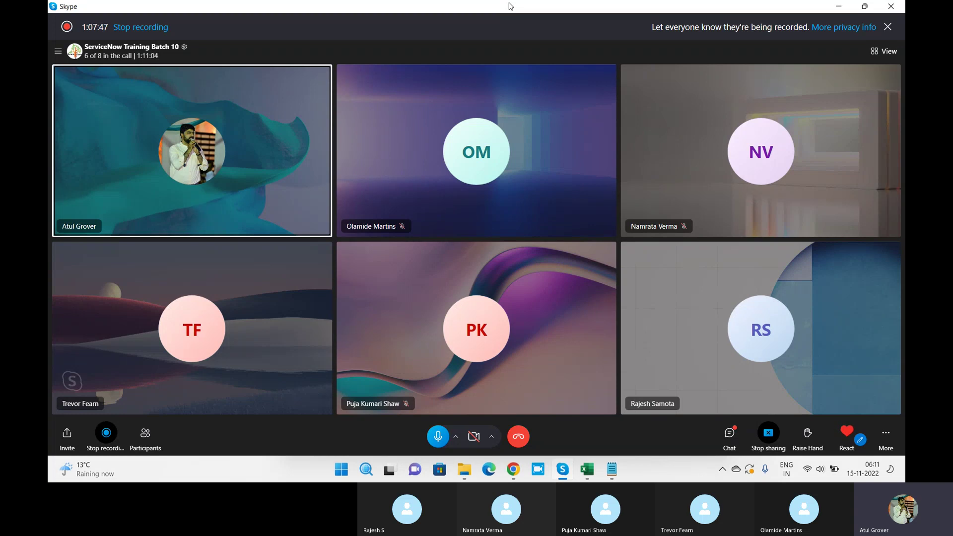
pyautogui.hotkey('alt', 'Tab')
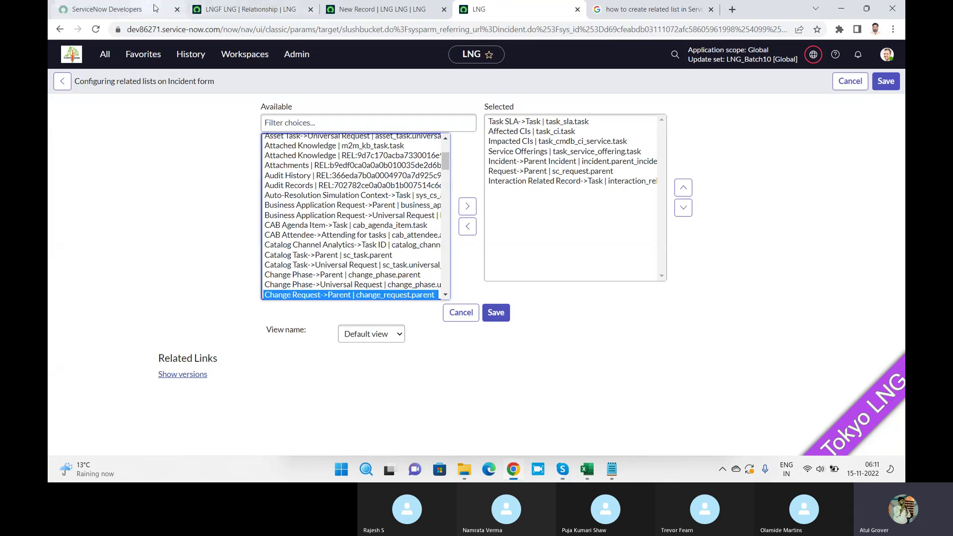
# Step: From the LNGF LNG relationship's browser tab, open the Users list under User Administration and sort it by Created, newest first
pyautogui.click(243, 9)
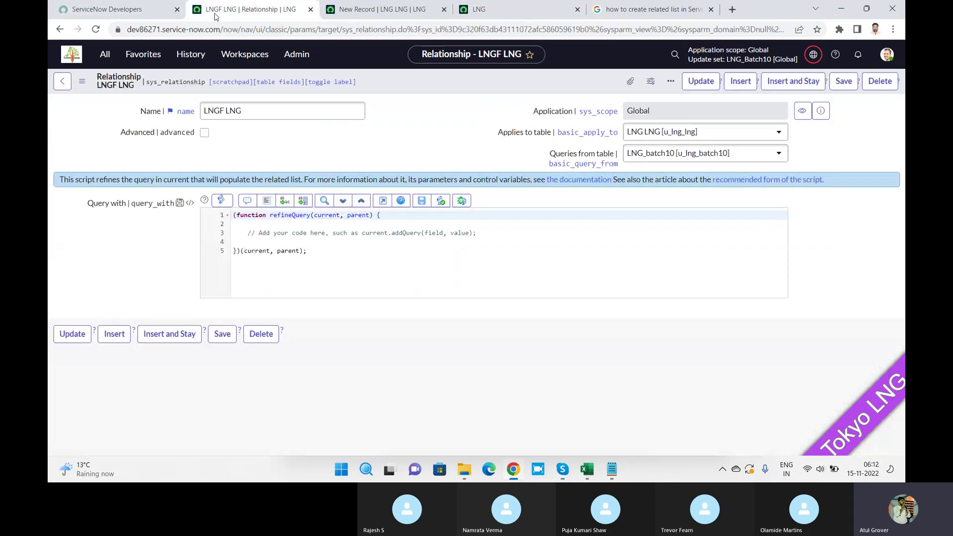
pyautogui.click(105, 55)
pyautogui.write('ta')
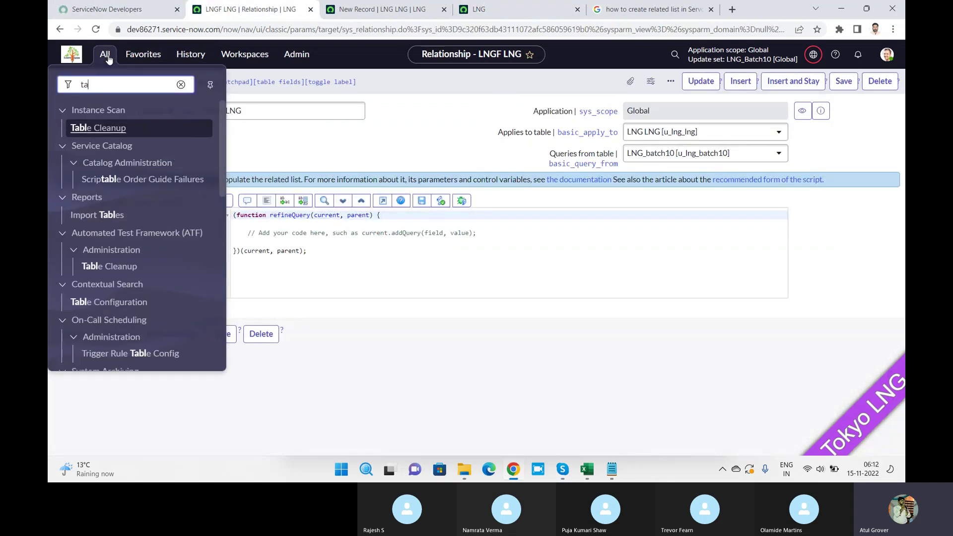
pyautogui.press('BackSpace')
pyautogui.press('BackSpace')
pyautogui.write('user')
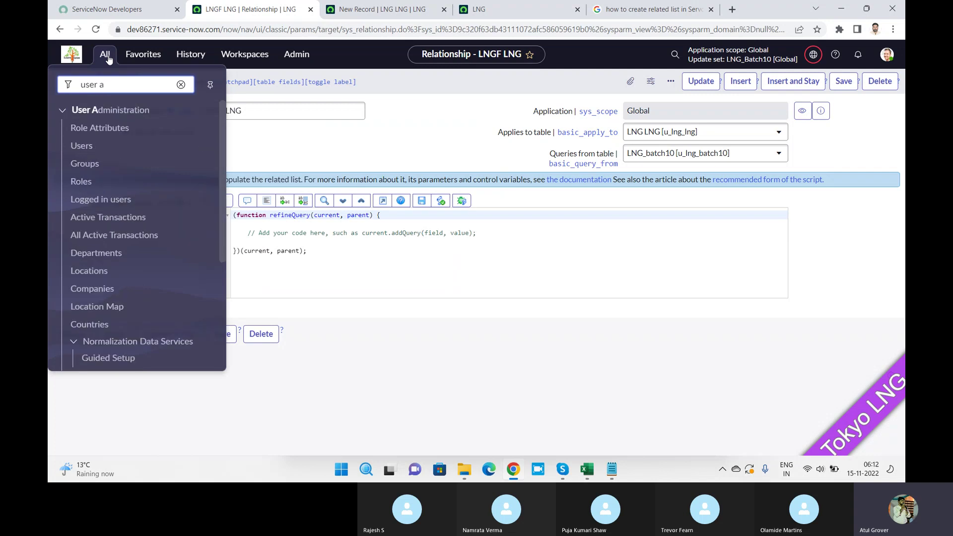
pyautogui.click(89, 149)
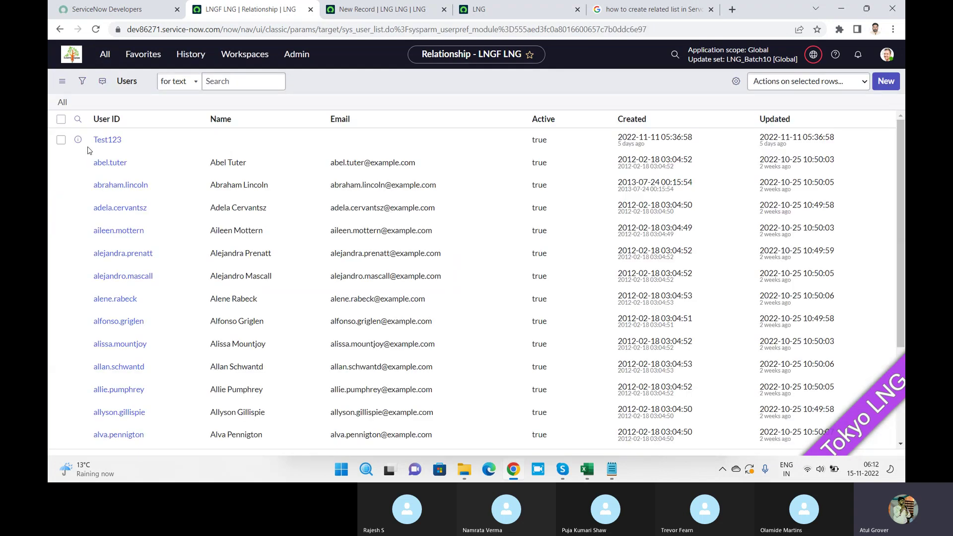
pyautogui.click(662, 122)
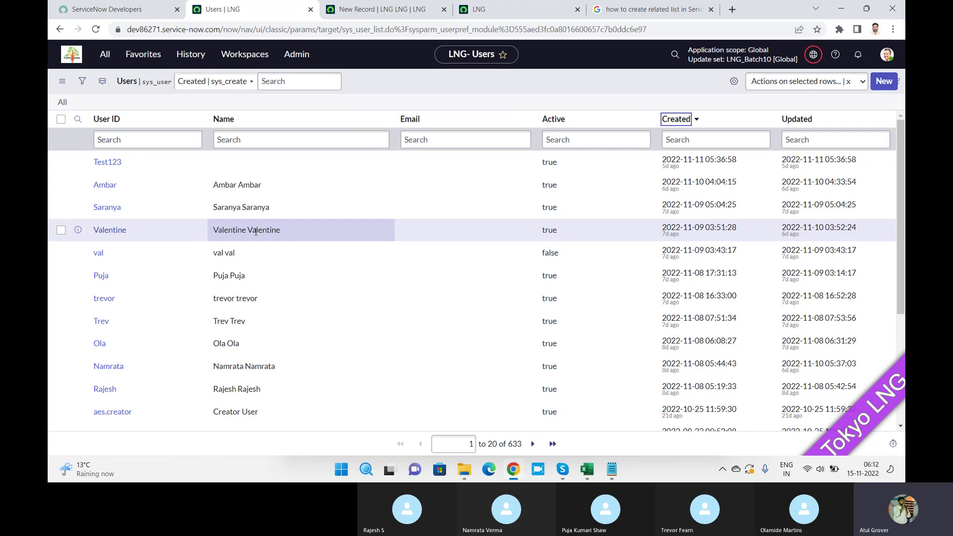
pyautogui.hotkey('alt', 'Tab')
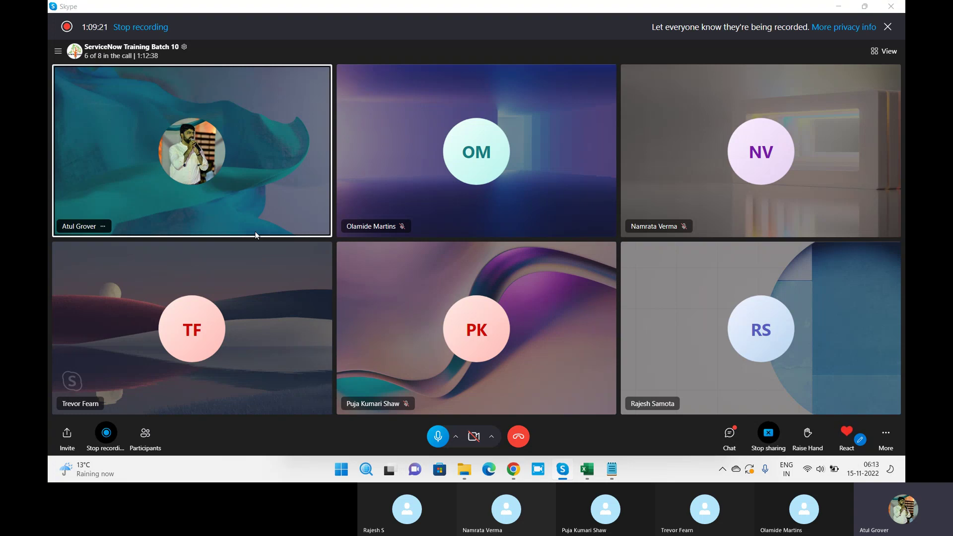
pyautogui.hotkey('alt', 'Tab')
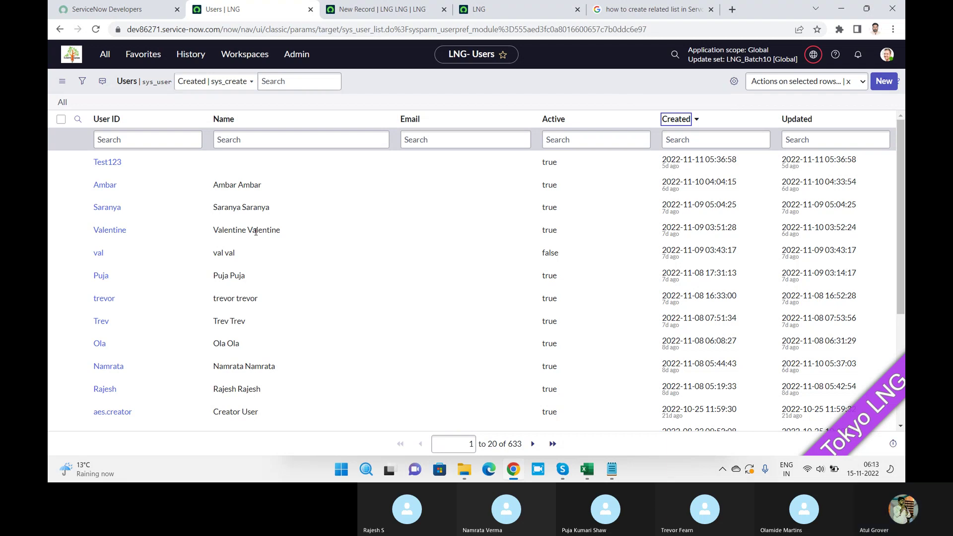
# Step: Switch to the Skype call window and raise the system volume to 76
pyautogui.hotkey('alt', 'Tab')
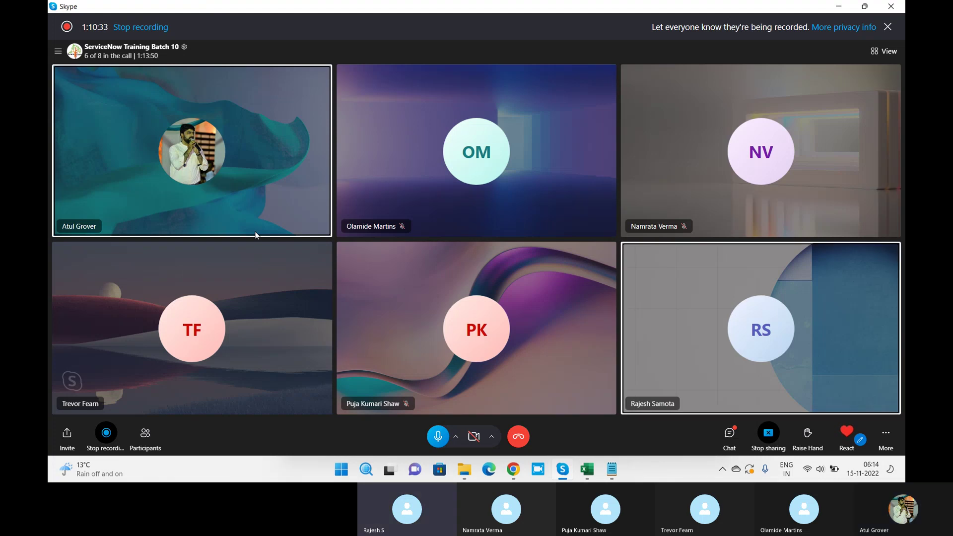
pyautogui.press('XF86AudioLowerVolume')
pyautogui.press('XF86AudioRaiseVolume')
pyautogui.press('XF86AudioRaiseVolume')
pyautogui.press('XF86AudioRaiseVolume')
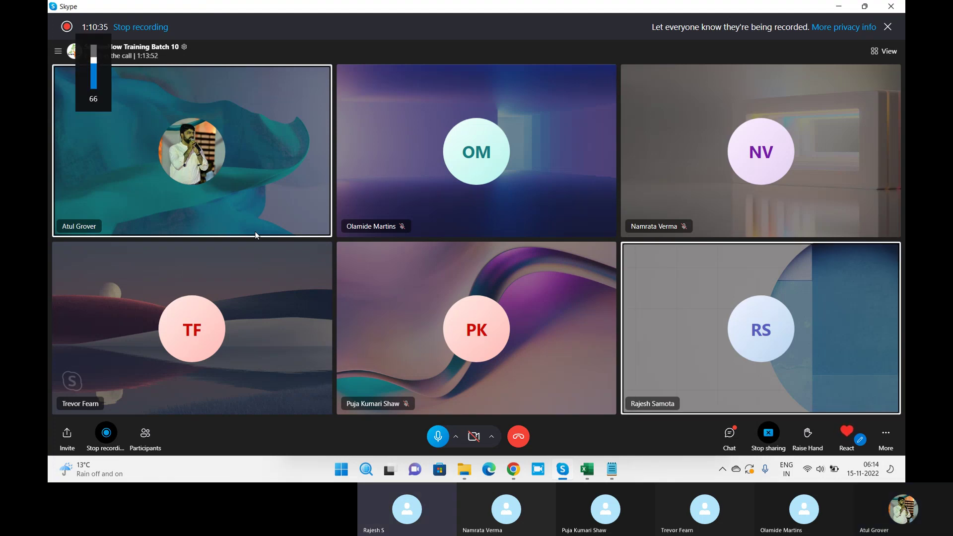
pyautogui.press('XF86AudioRaiseVolume')
pyautogui.press('XF86AudioRaiseVolume')
pyautogui.press('XF86AudioRaiseVolume')
pyautogui.press('XF86AudioRaiseVolume')
pyautogui.press('XF86AudioRaiseVolume')
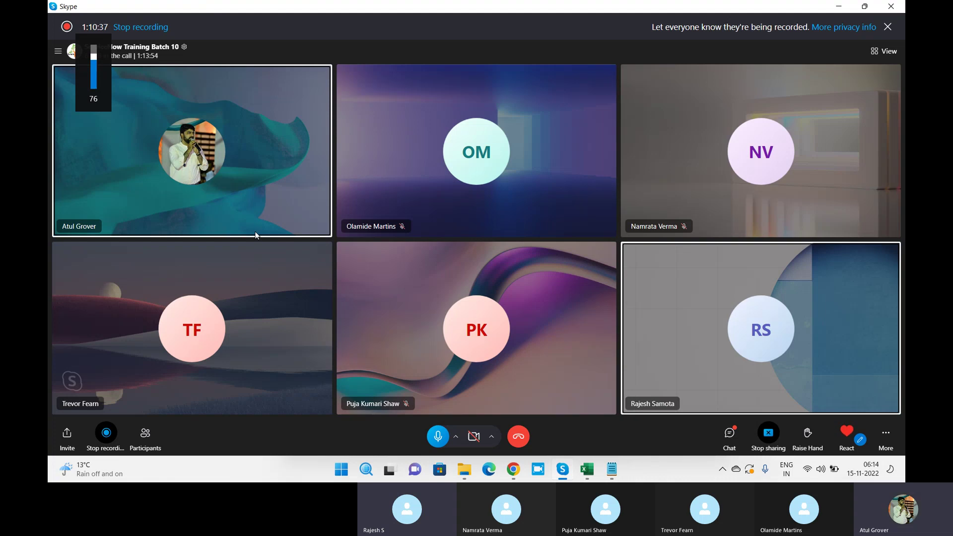